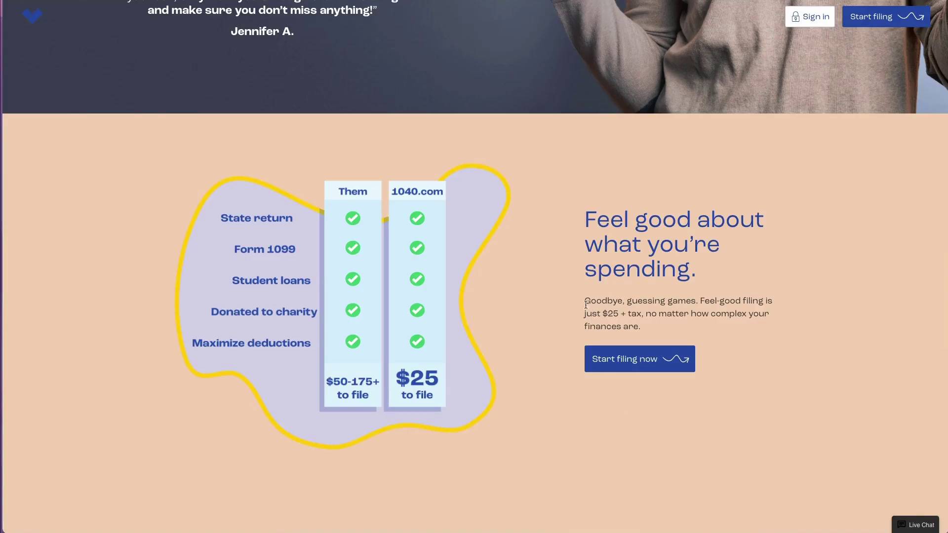
Step: From the footer, open the Tax Calculator page, launch the estimator, browse it, and close it
scroll(653, 324, "down", 8)
scroll(654, 328, "down", 10)
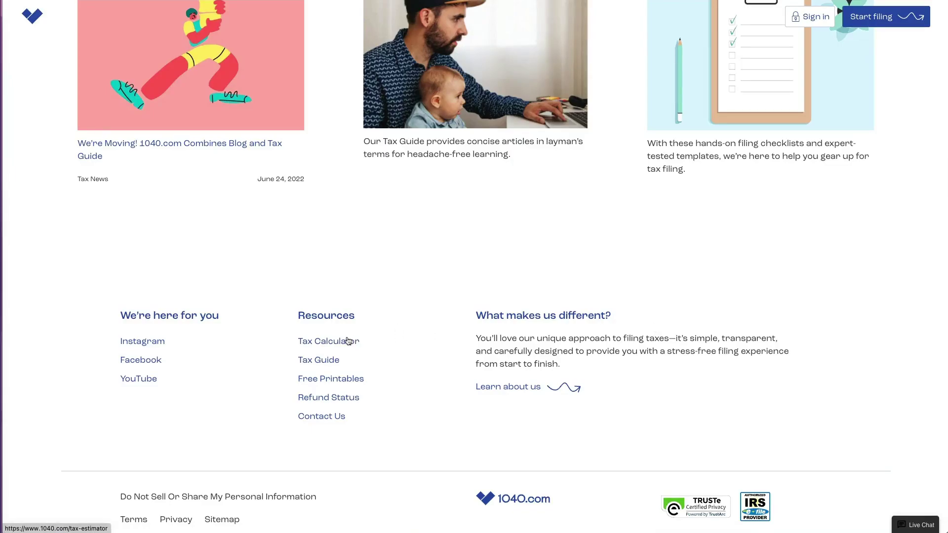
left_click(348, 340)
left_click(516, 191)
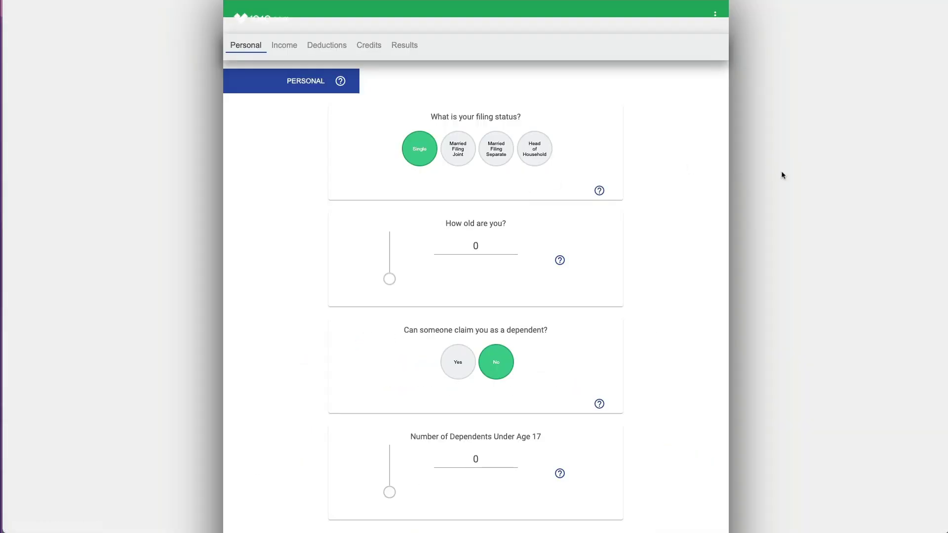
scroll(696, 376, "down", 15)
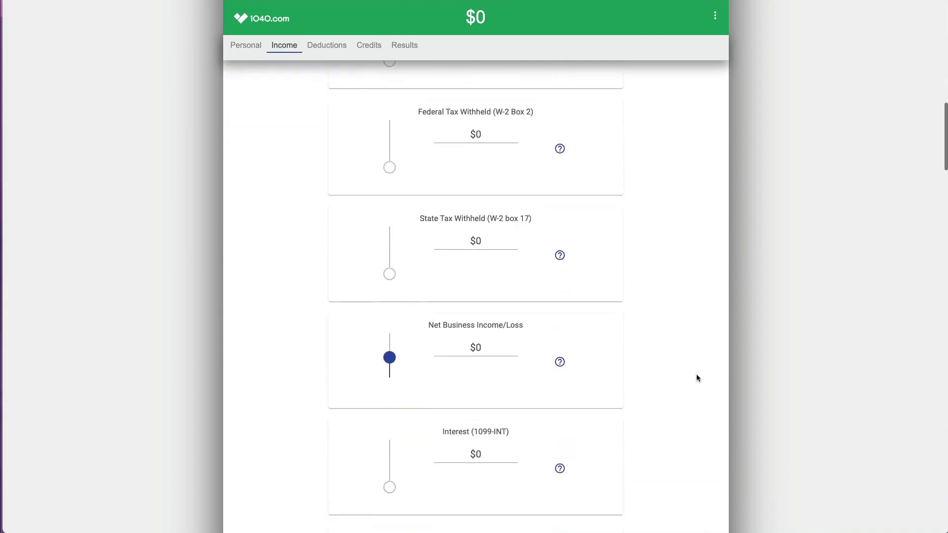
key("Escape")
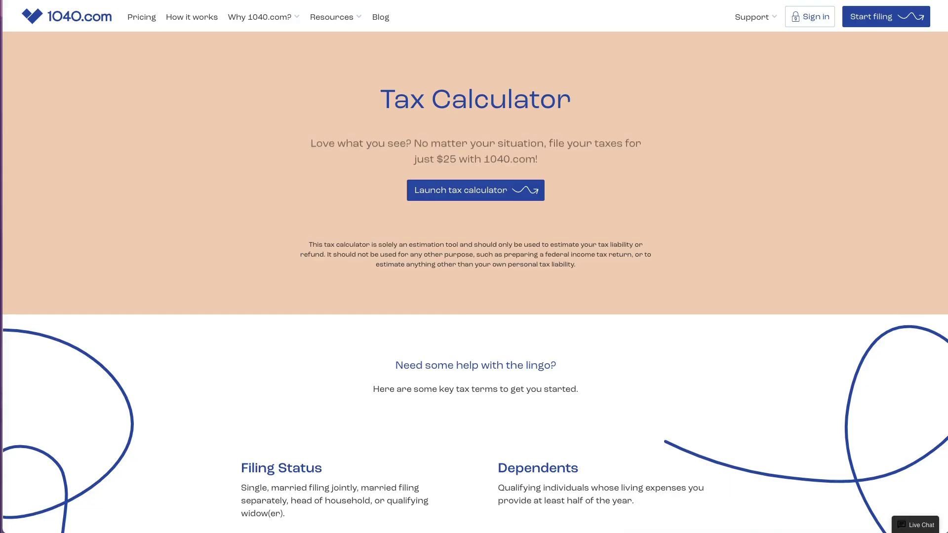
Step: Search the Tax Guide for 'unemployment', correcting the misspelled first search
mouse_move(353, 19)
left_click(355, 67)
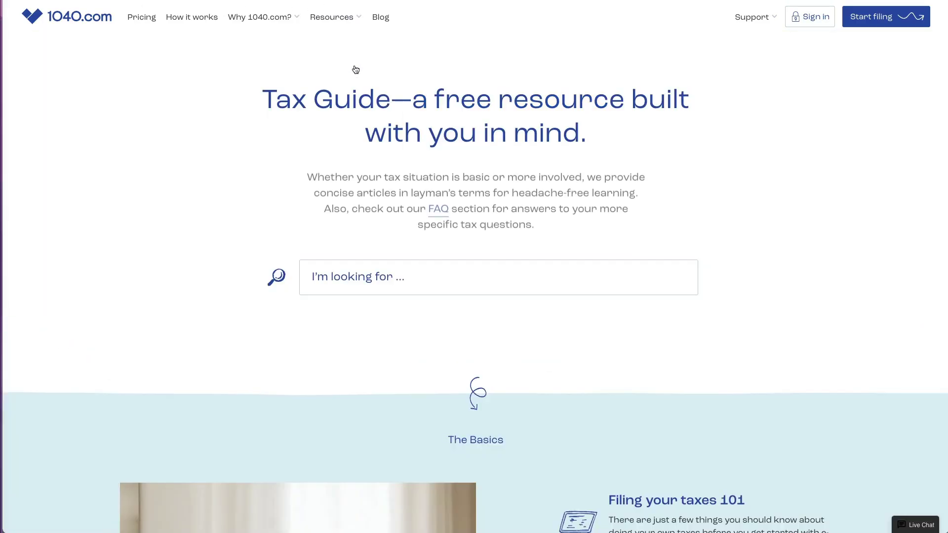
left_click(375, 269)
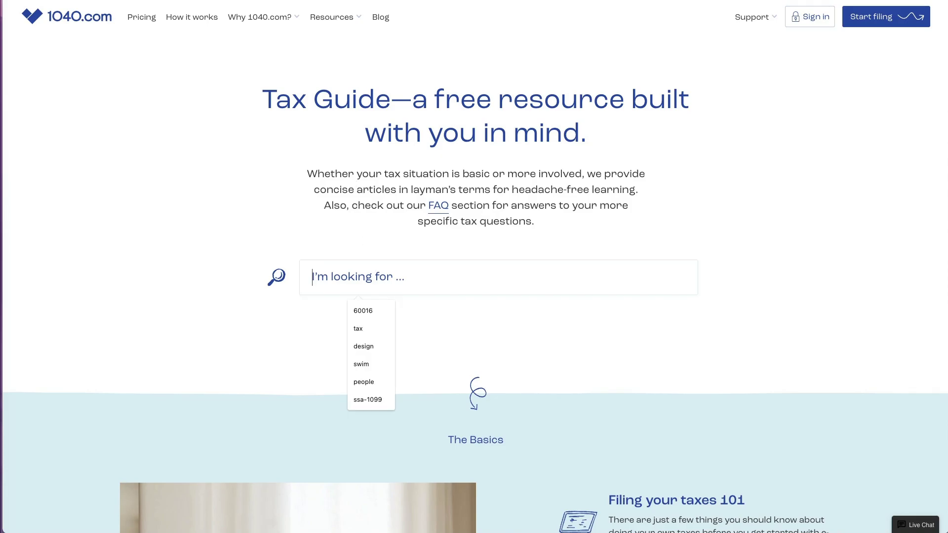
type("uneployment")
key("Return")
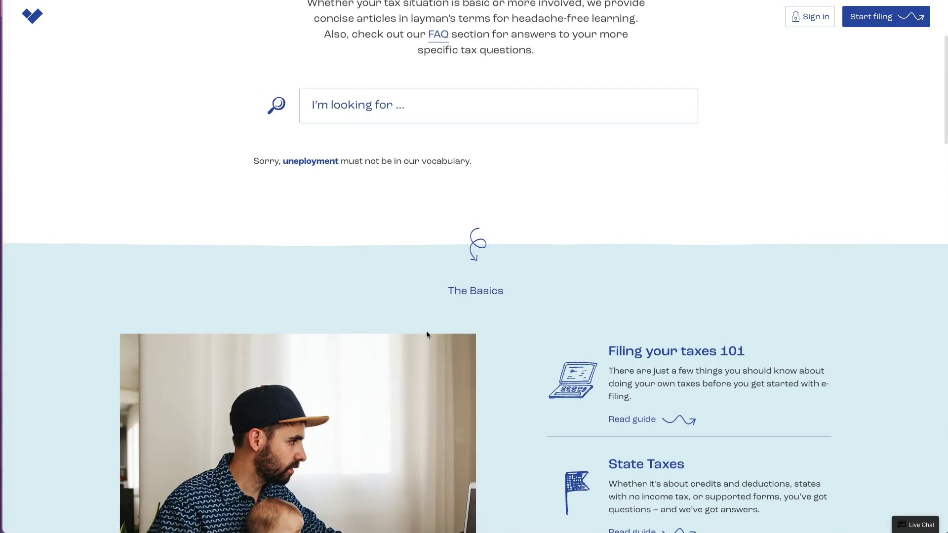
left_click(360, 112)
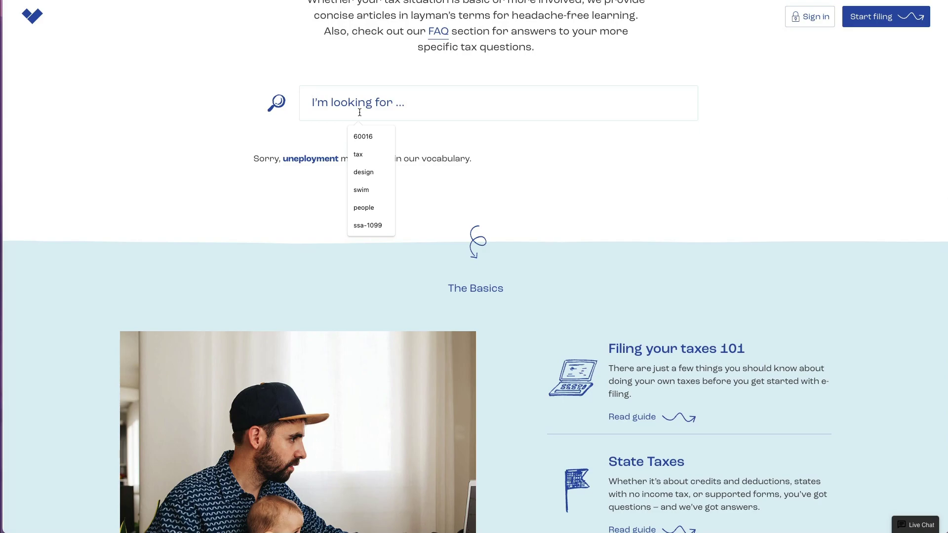
type("unemployment")
key("Return")
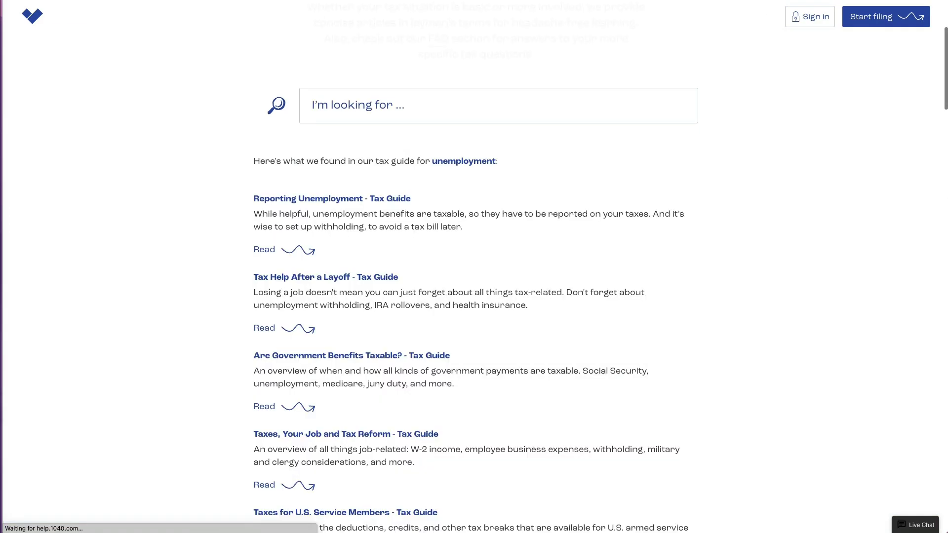
Step: Visit the Track Refund page and its e-File status section, then go to Pricing
left_click(355, 19)
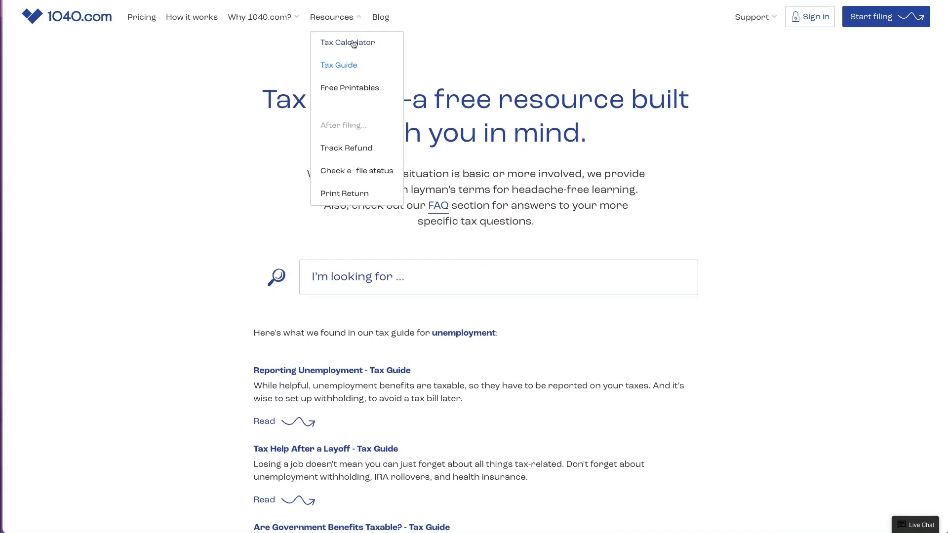
left_click(352, 152)
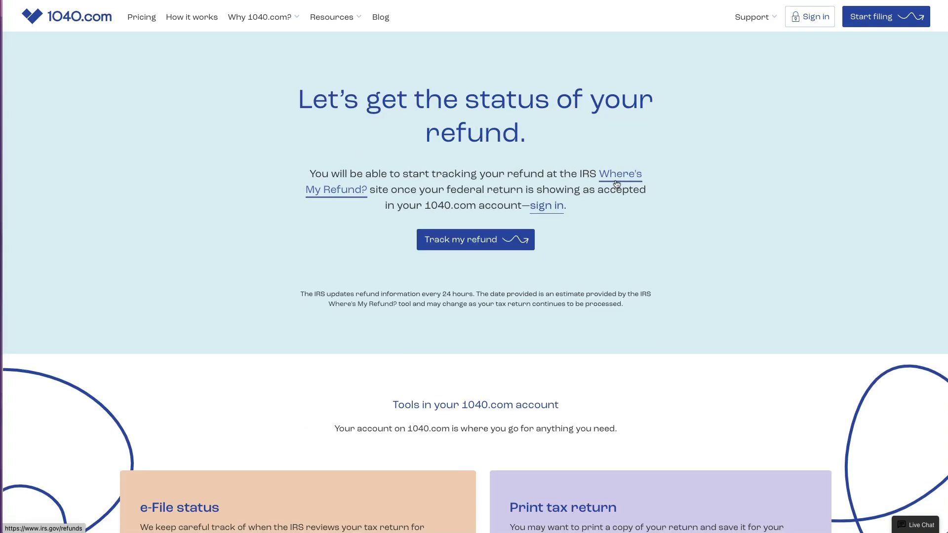
left_click(331, 16)
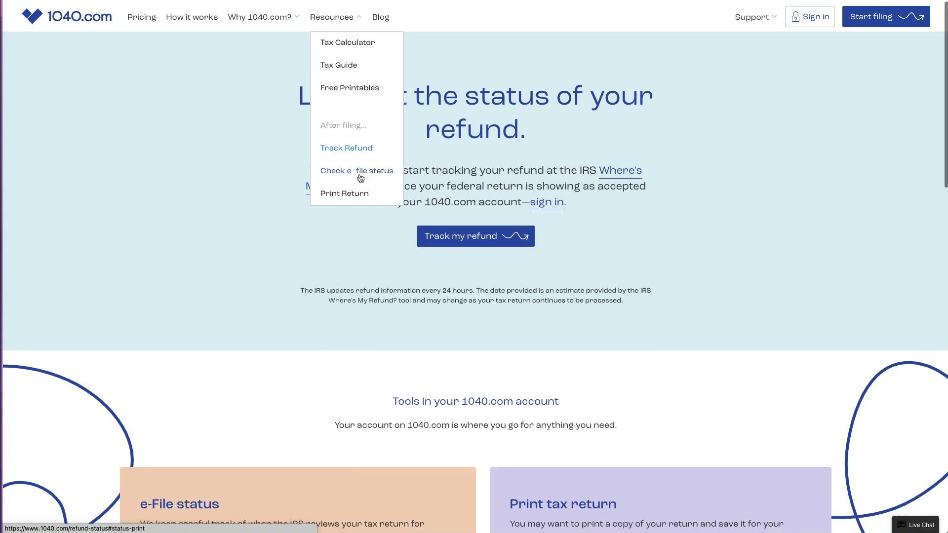
left_click(360, 179)
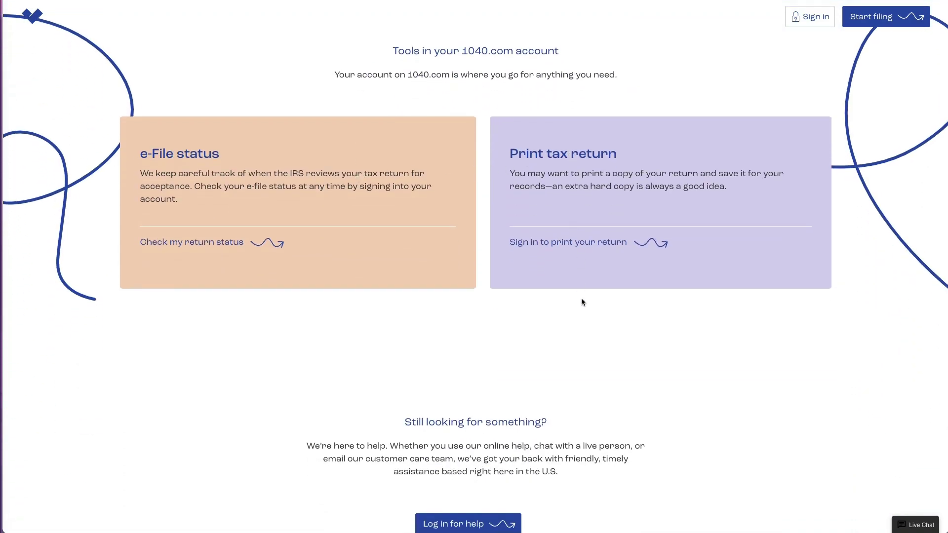
key("alt+Left")
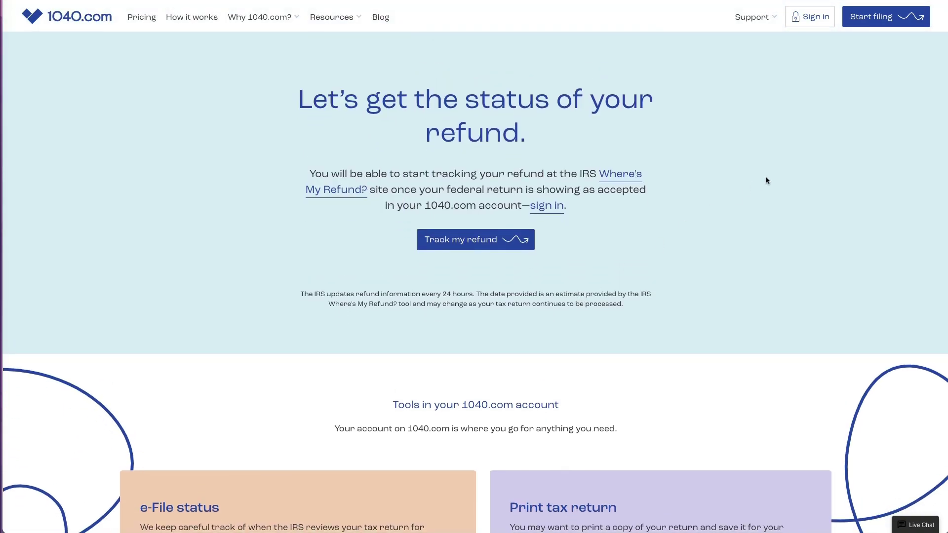
left_click(142, 19)
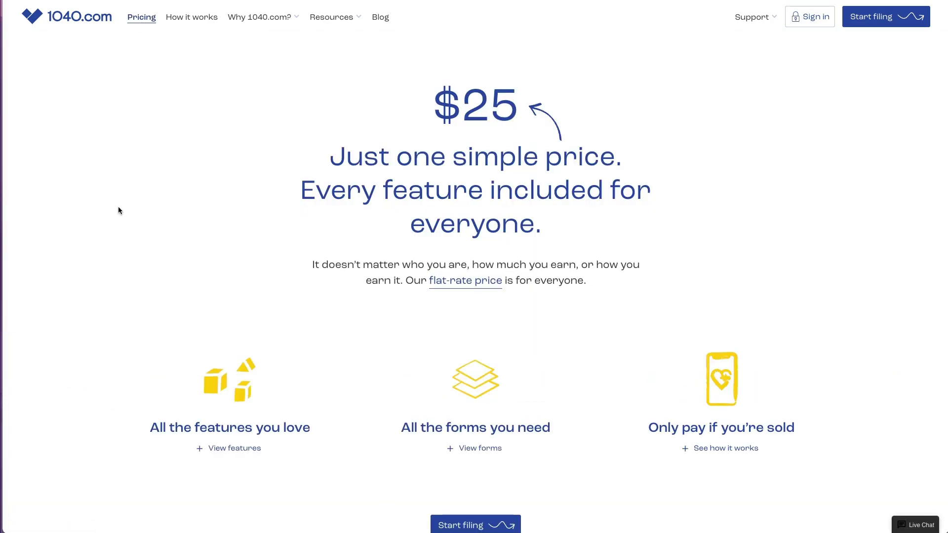
Step: Review the flat-rate price popup, supported forms list and how-it-works details, then start filing
scroll(119, 207, "down", 1)
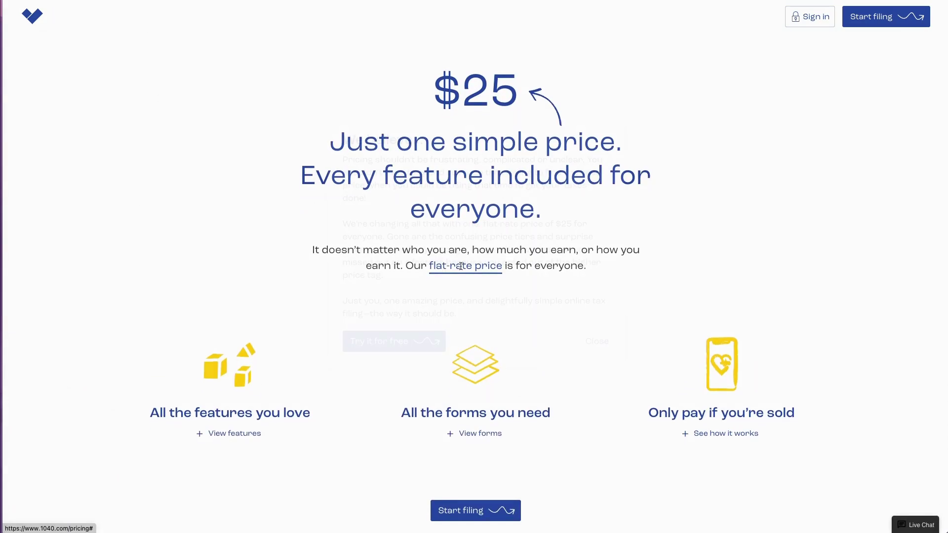
left_click(461, 267)
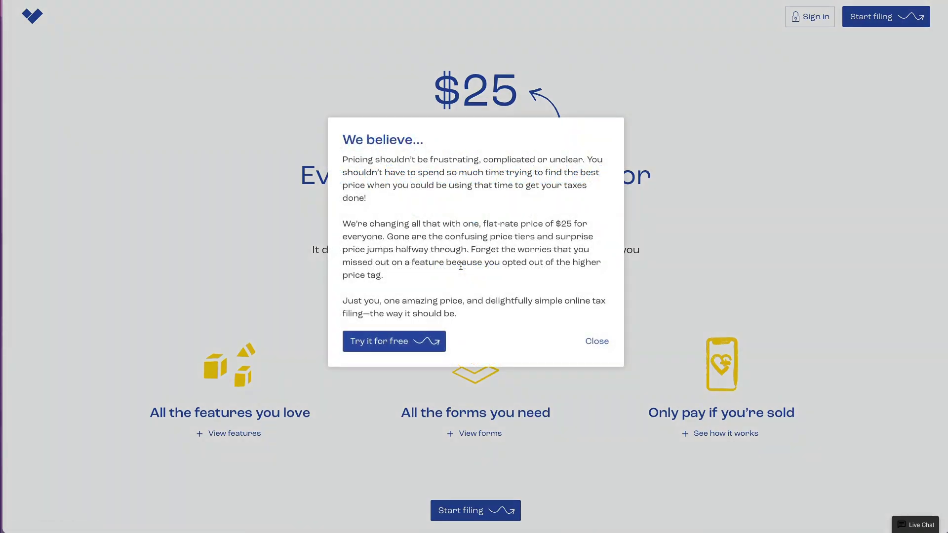
left_click(601, 342)
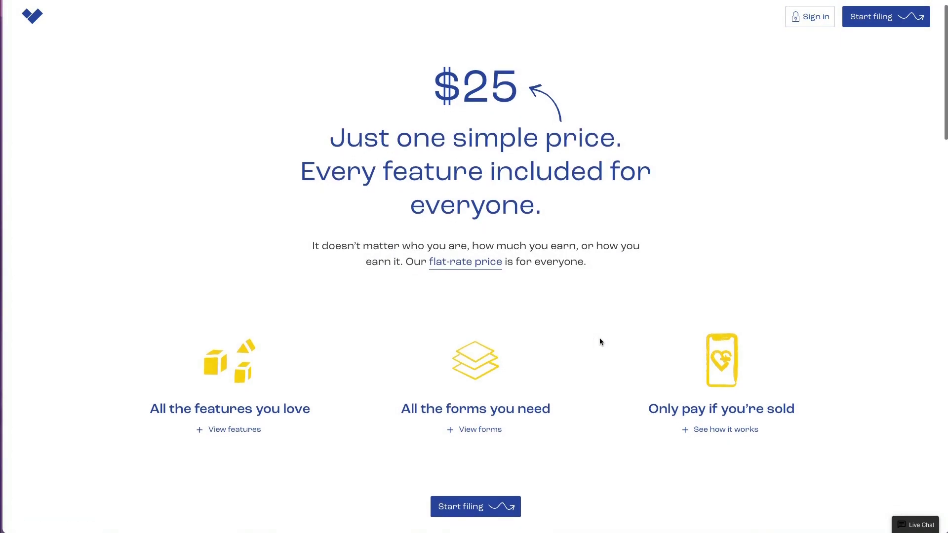
scroll(600, 338, "down", 1)
left_click(491, 419)
scroll(560, 421, "down", 3)
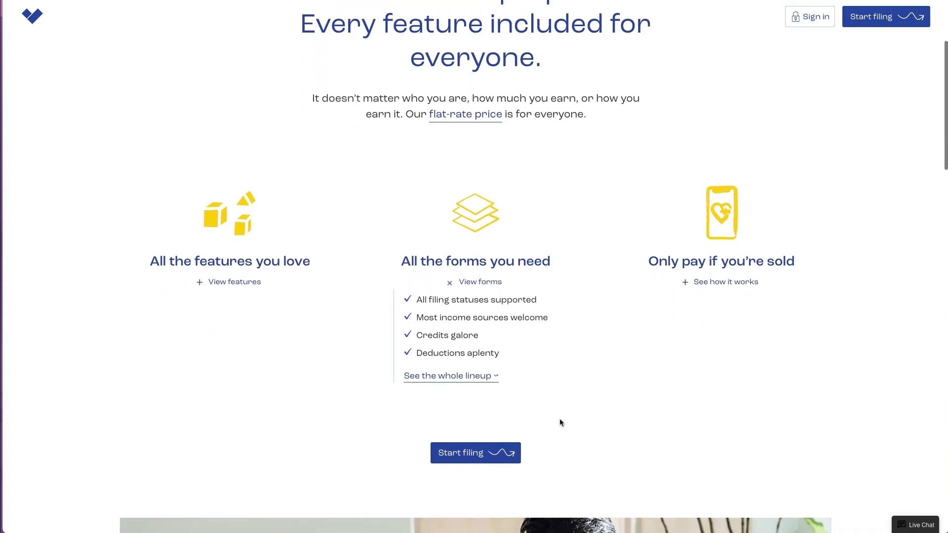
left_click(728, 286)
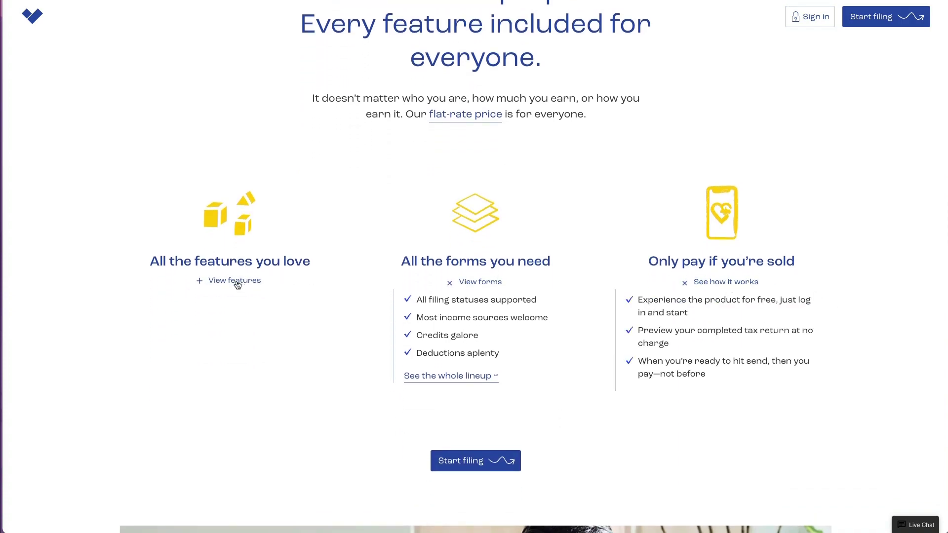
left_click(472, 461)
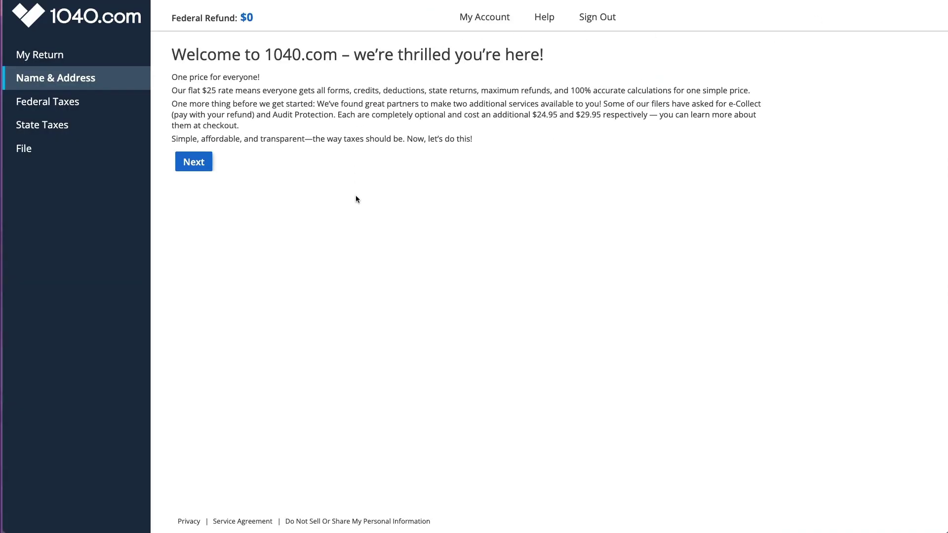
Step: Read the welcome note's $25 flat rate, $24.95 e-Collect and $29.95 Audit Protection prices, then continue
key("super+plus")
key("super+plus")
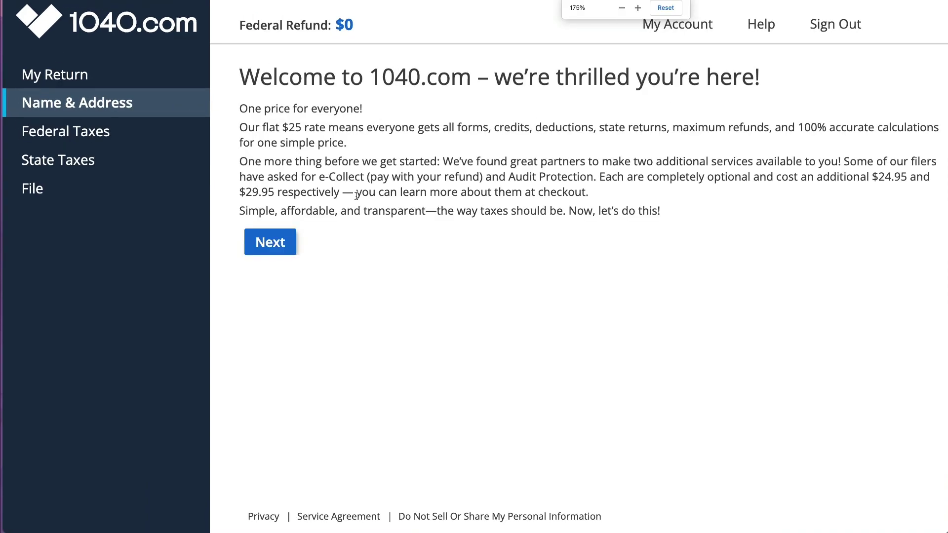
key("super+minus")
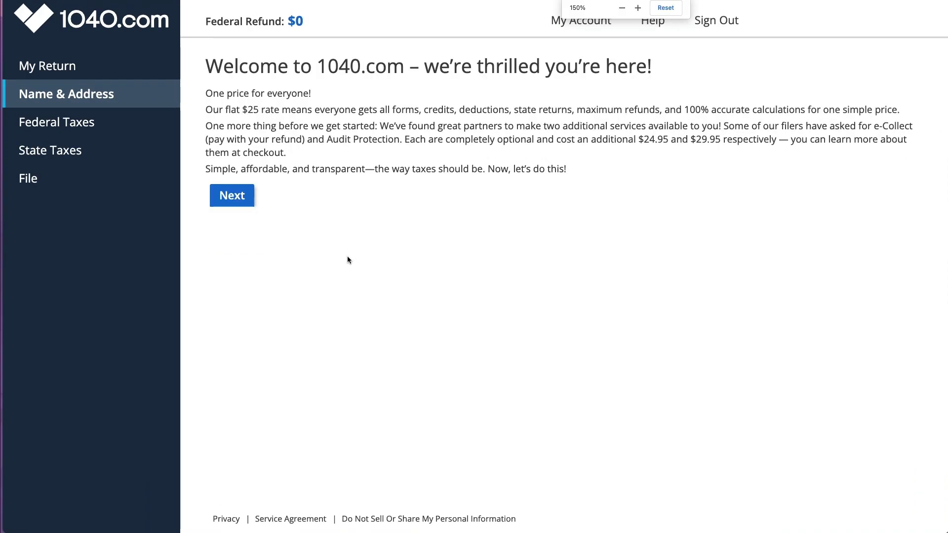
left_click_drag(242, 109, 687, 110)
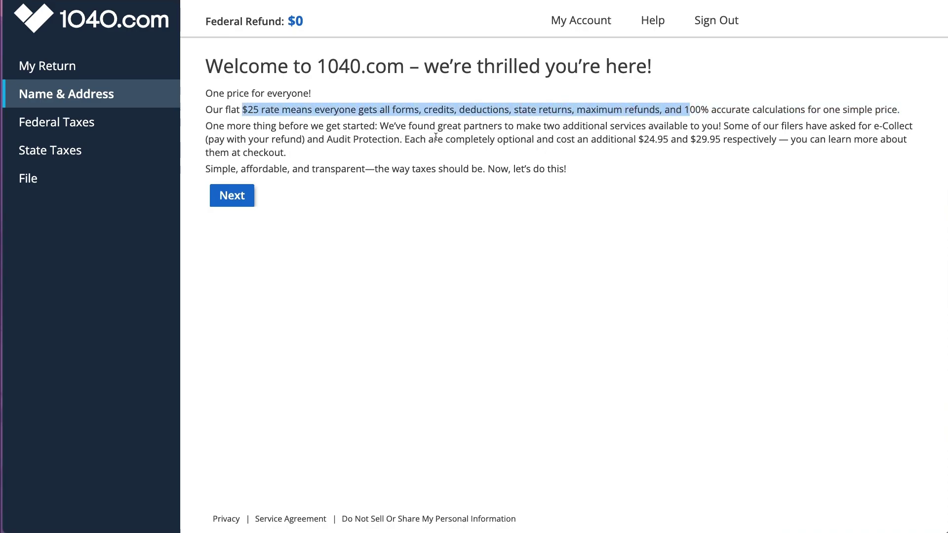
left_click_drag(205, 138, 306, 142)
left_click_drag(638, 140, 658, 142)
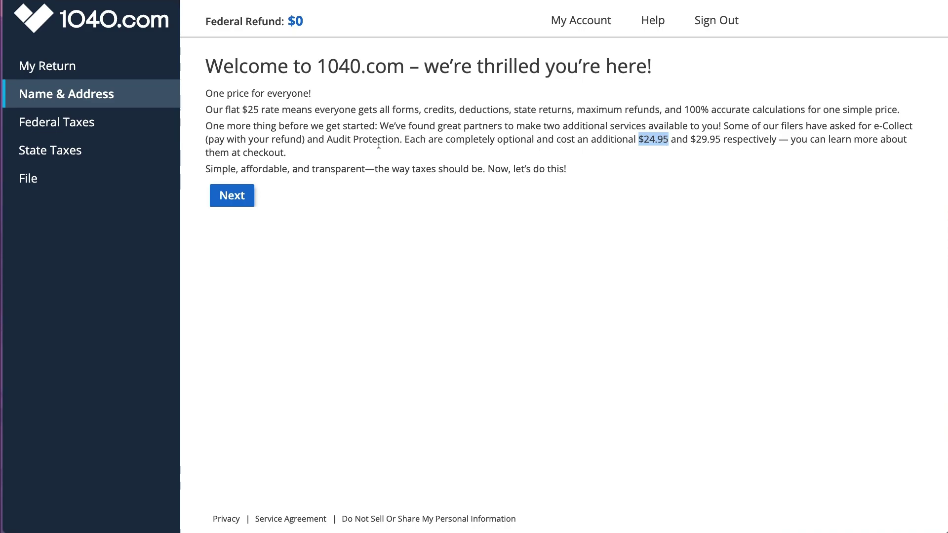
left_click_drag(327, 140, 393, 142)
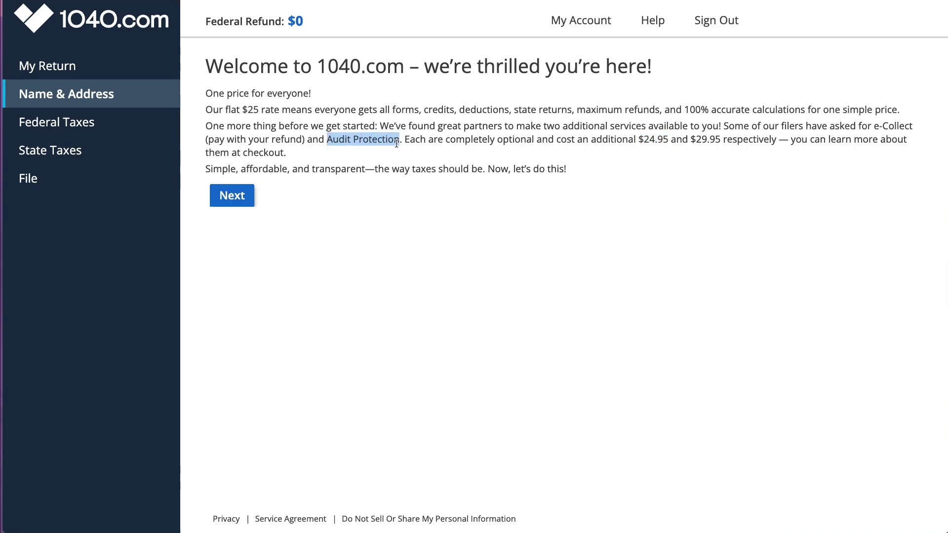
left_click_drag(690, 141, 720, 141)
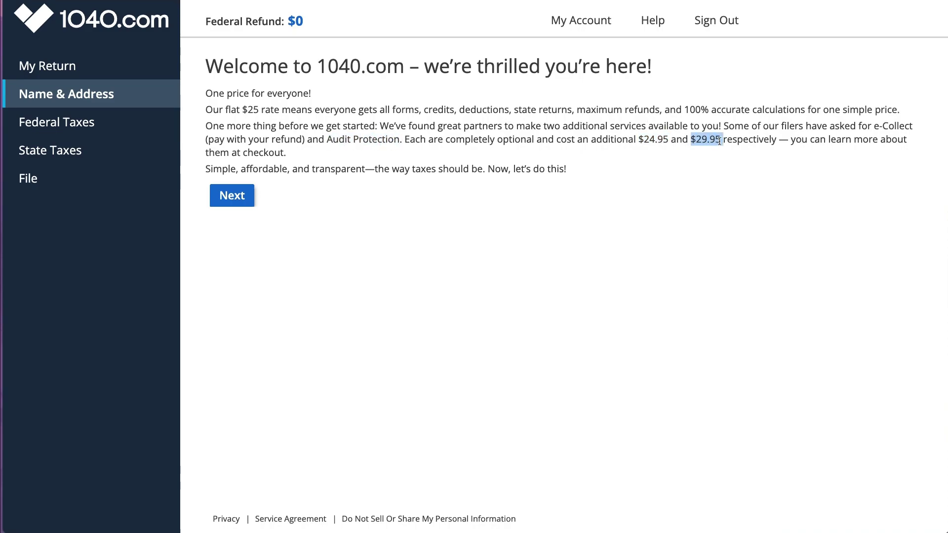
left_click(245, 194)
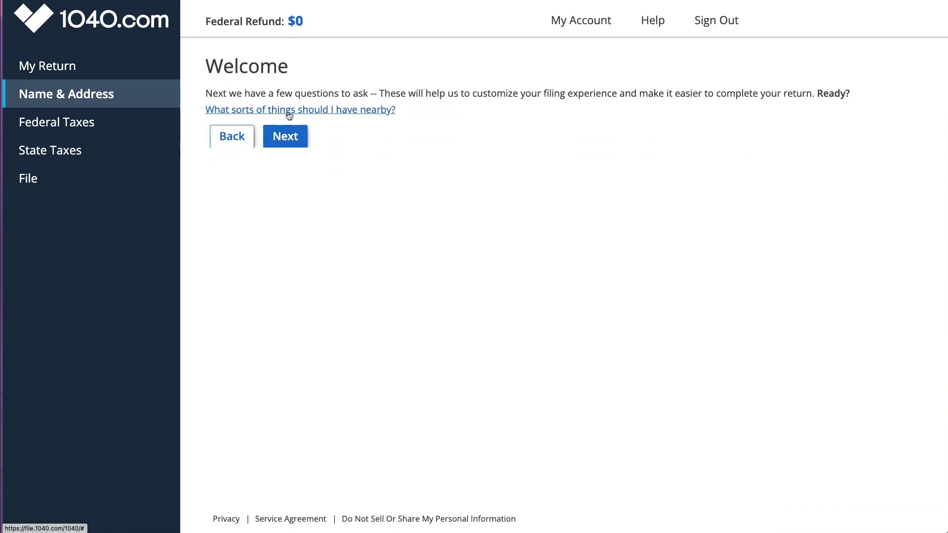
Step: Answer No to the married and spouse-died questions in the filing status help, then close it
left_click(285, 141)
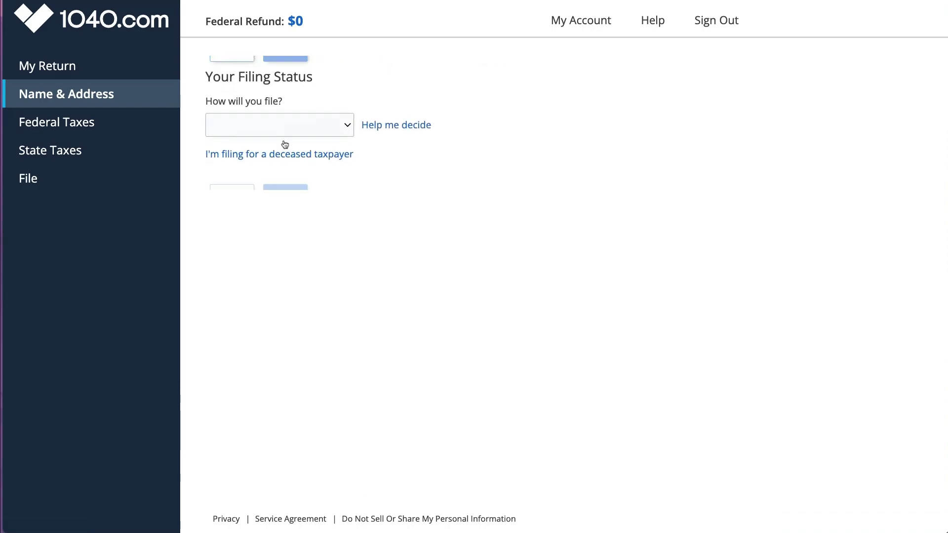
left_click(385, 116)
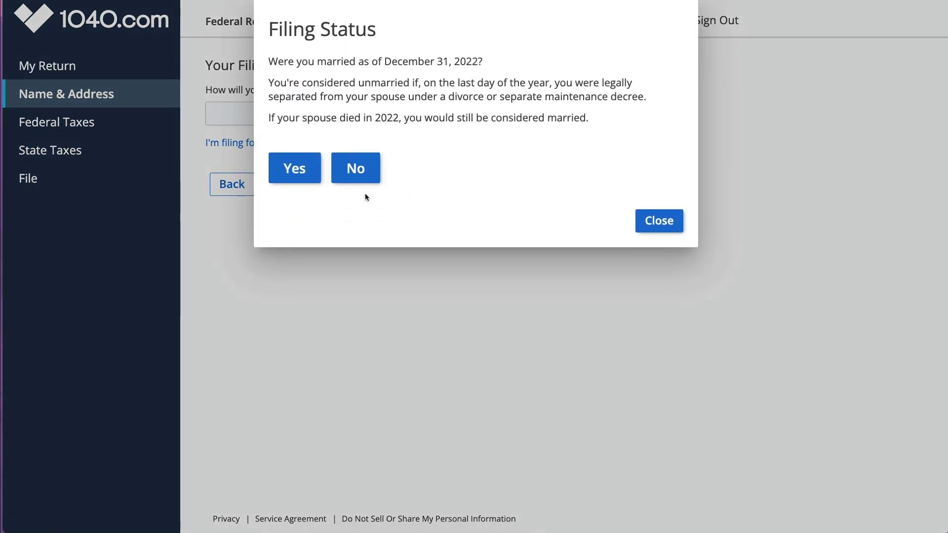
left_click(354, 166)
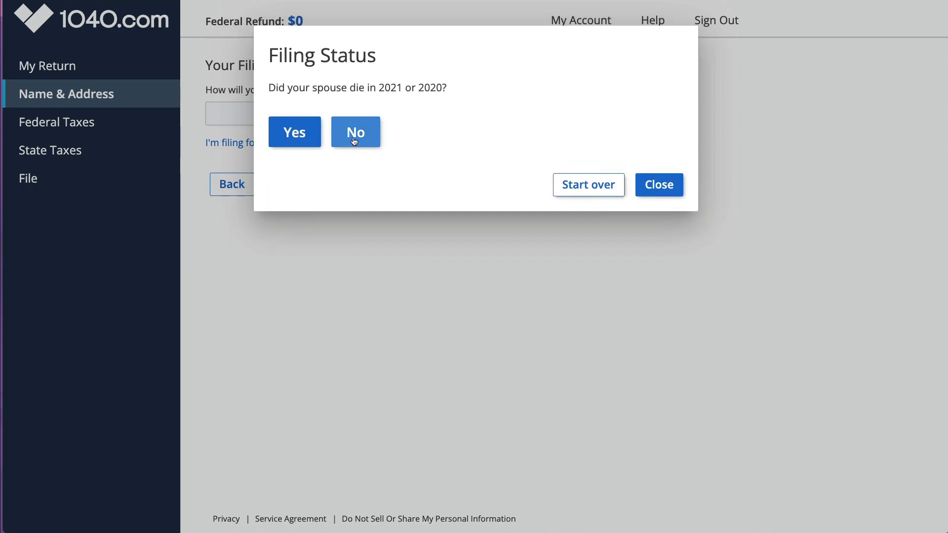
left_click(353, 141)
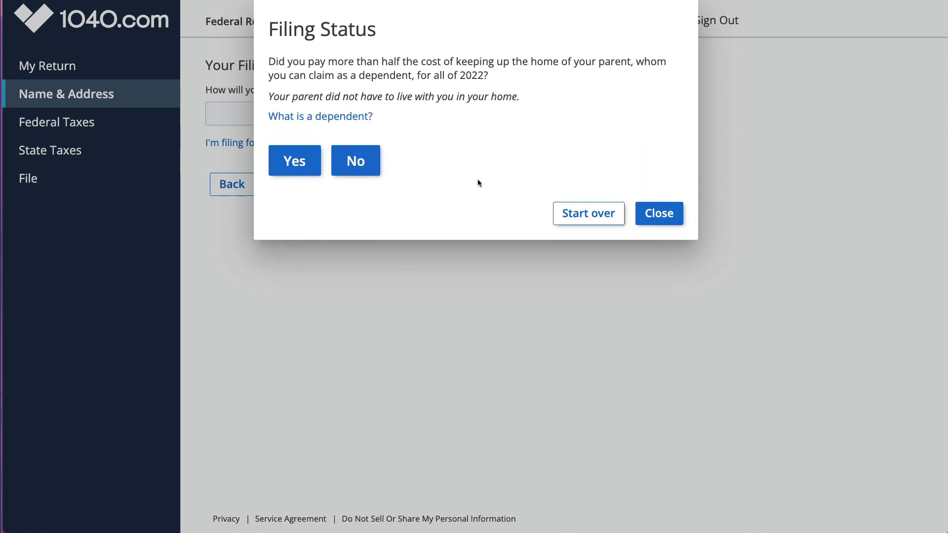
left_click(354, 117)
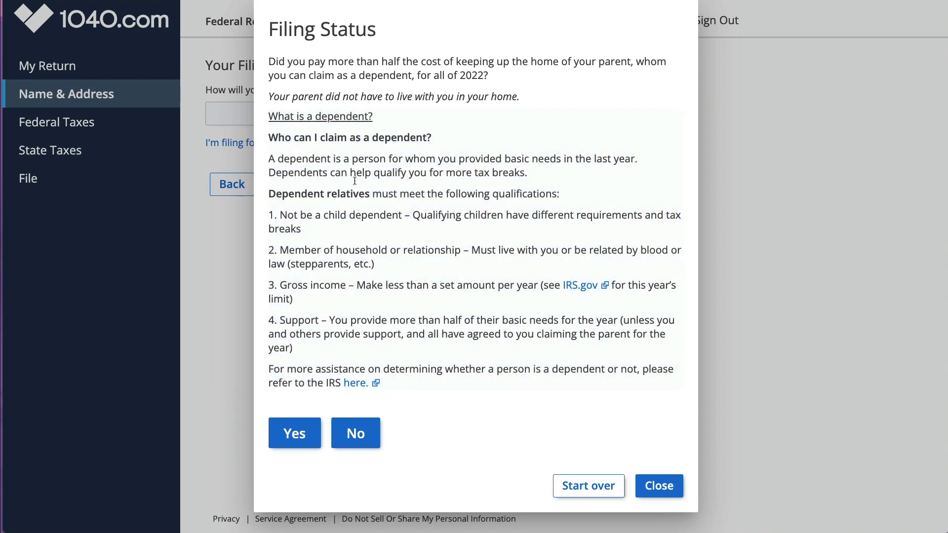
left_click(658, 486)
Step: Set the filing status to Single and continue
left_click(341, 116)
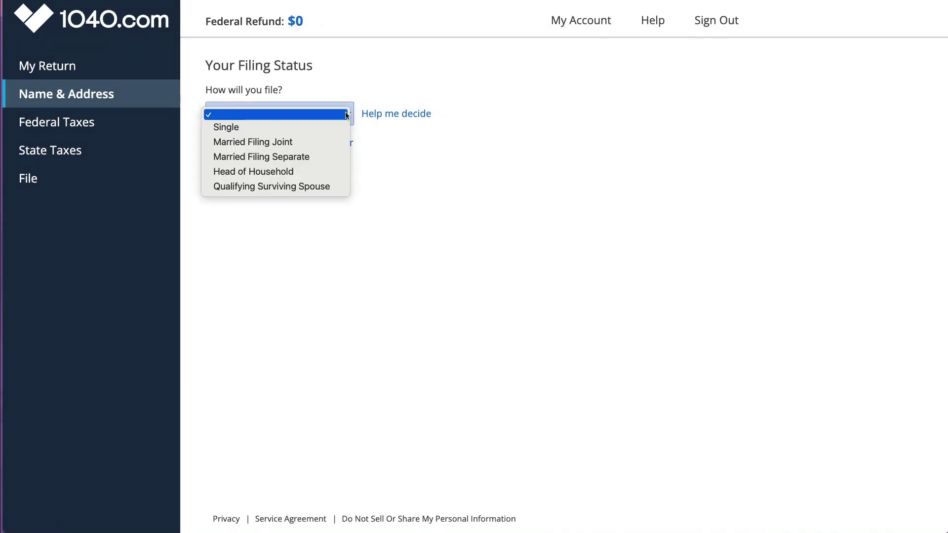
left_click(324, 124)
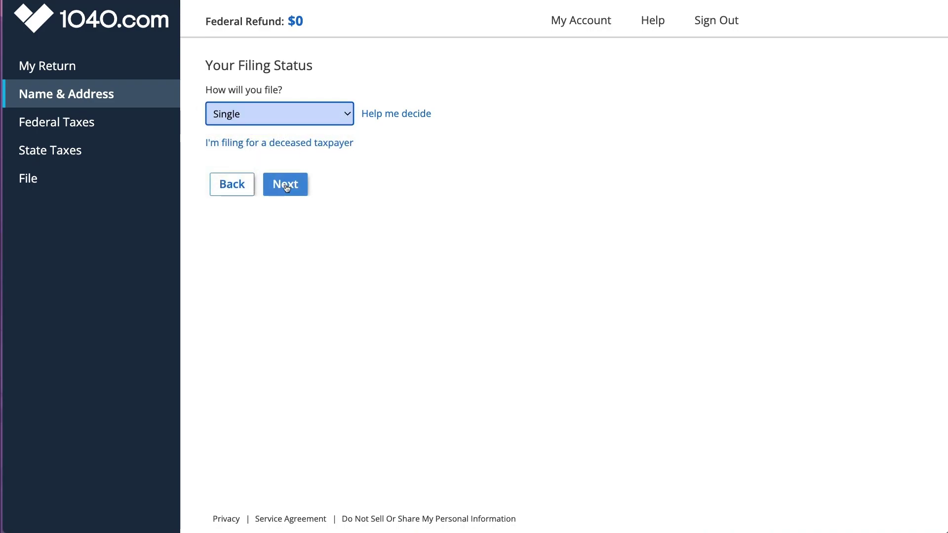
left_click(285, 185)
Step: Answer No to being claimed as a dependent and enter the taxpayer's first and last name
left_click(287, 150)
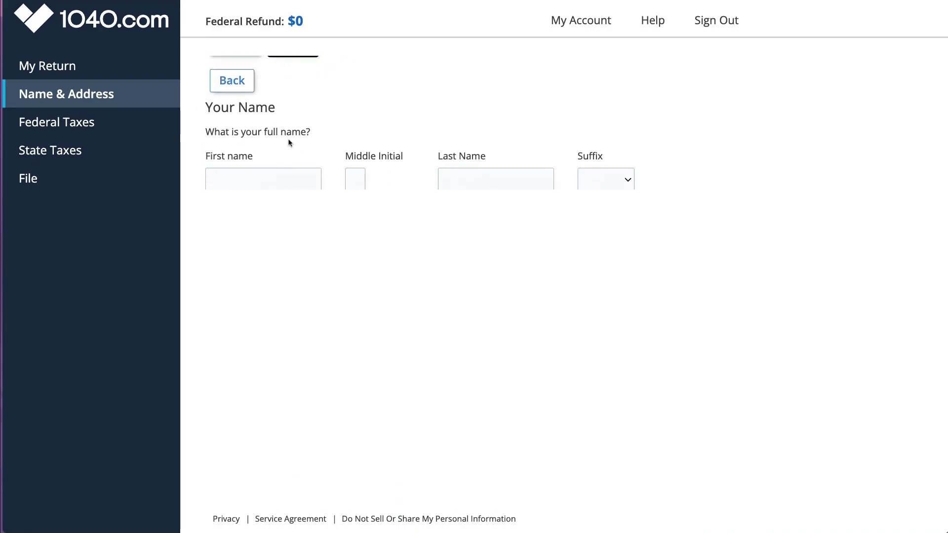
left_click(289, 139)
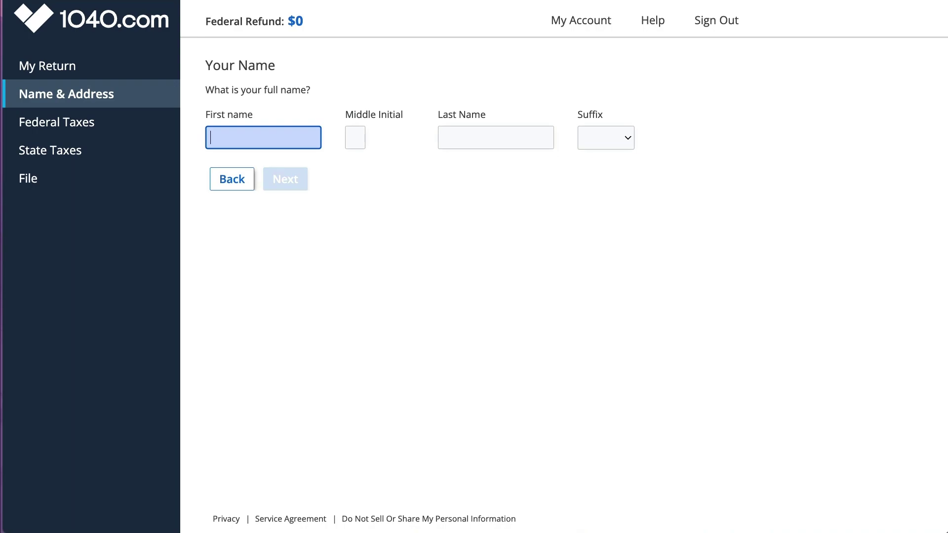
type("Jane")
key("Tab")
key("Tab")
type("Doe")
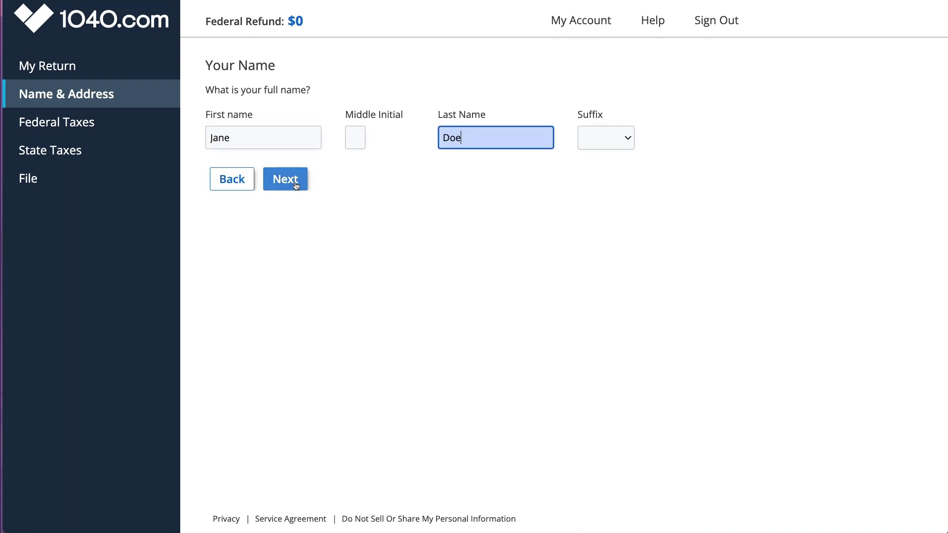
left_click(286, 181)
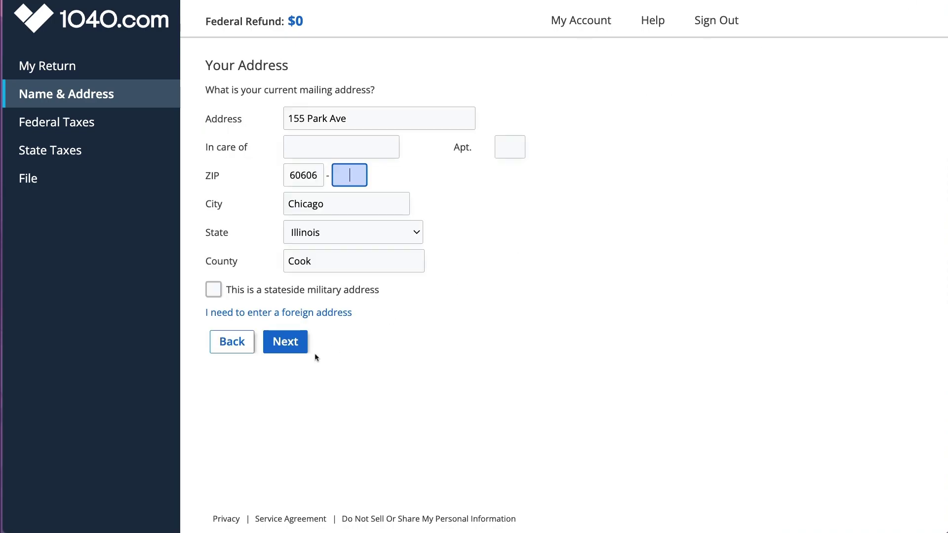
Step: Pass the address page and choose Illinois as the resident state
left_click(284, 341)
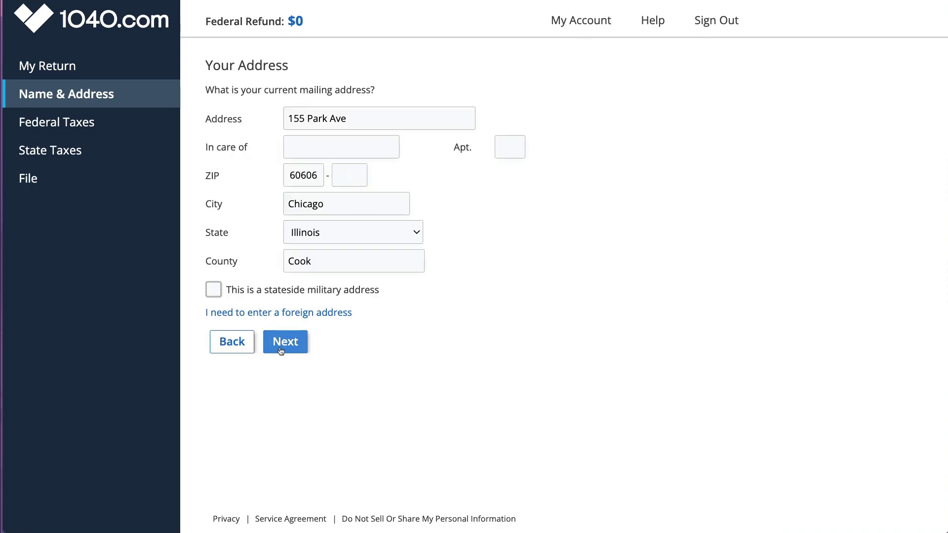
left_click(352, 114)
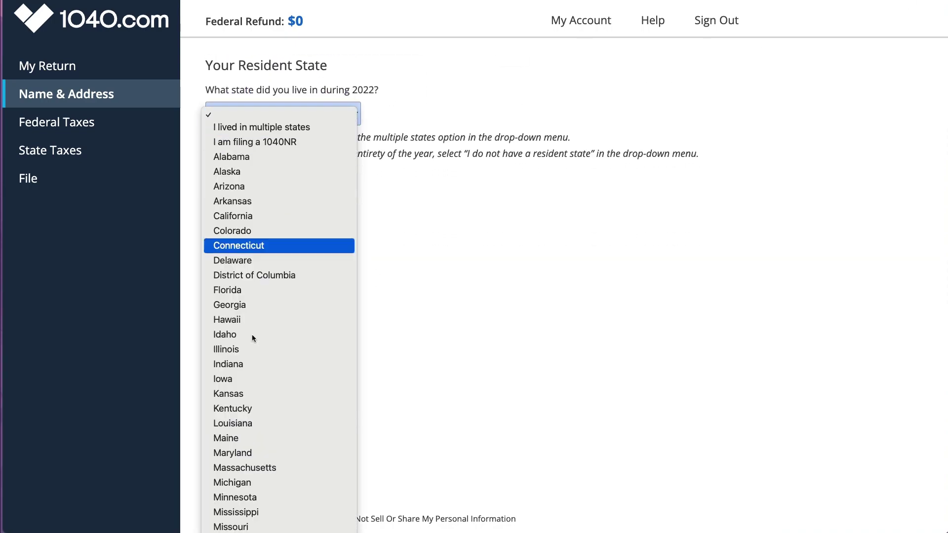
left_click(262, 348)
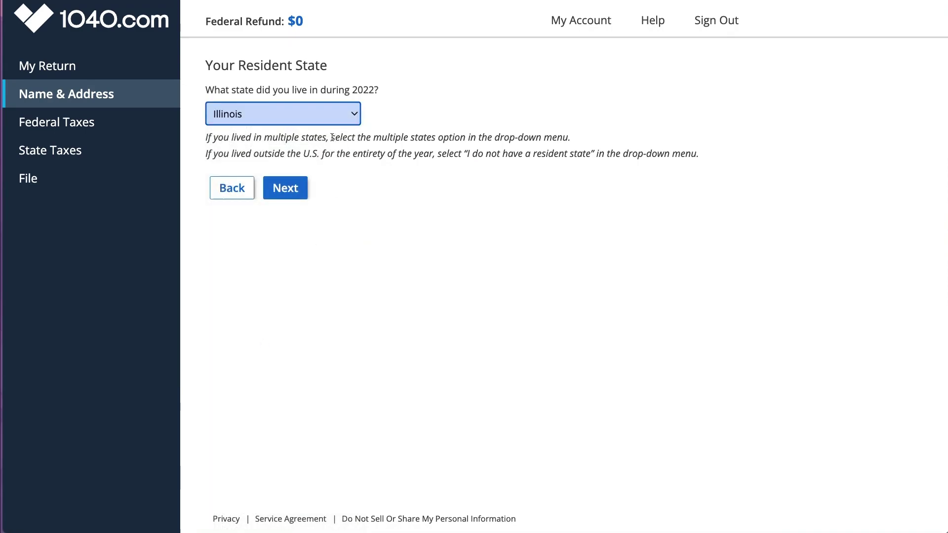
left_click_drag(332, 138, 561, 138)
Step: Answer No to the full-time student, campaign fund and blindness questions
left_click(291, 194)
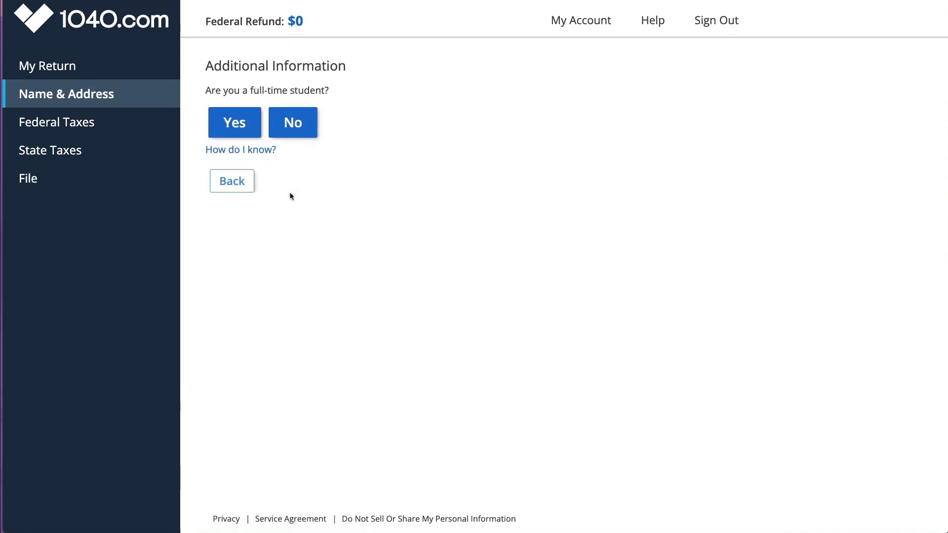
left_click(293, 122)
left_click(293, 122)
left_click(249, 92)
left_click_drag(361, 92, 249, 91)
left_click(284, 121)
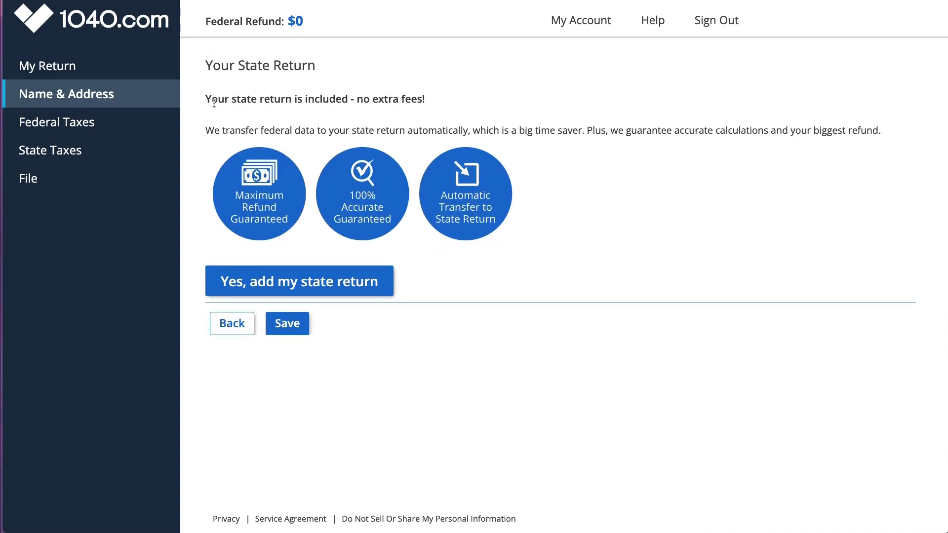
Step: Add the Illinois state return and save to continue to Federal Taxes
left_click_drag(204, 100, 472, 99)
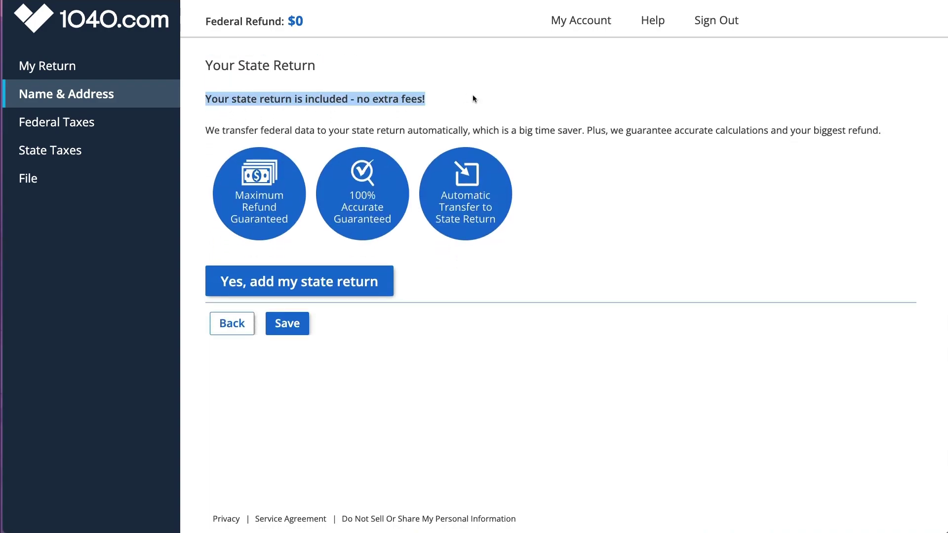
left_click(313, 281)
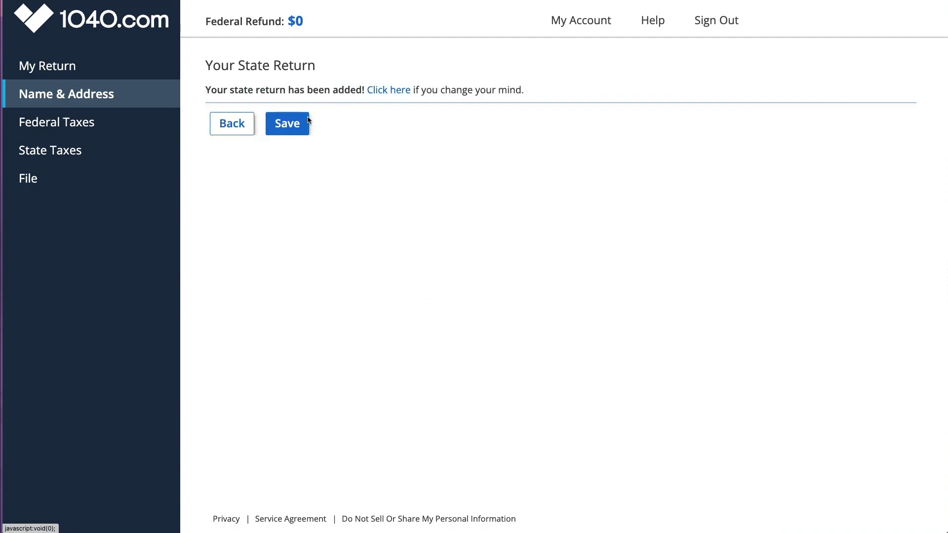
left_click(296, 124)
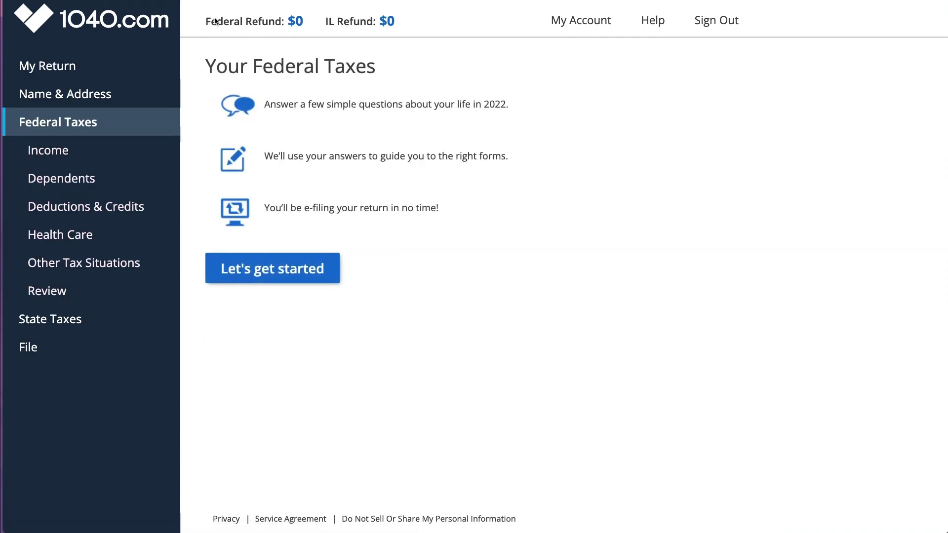
left_click_drag(208, 24, 395, 33)
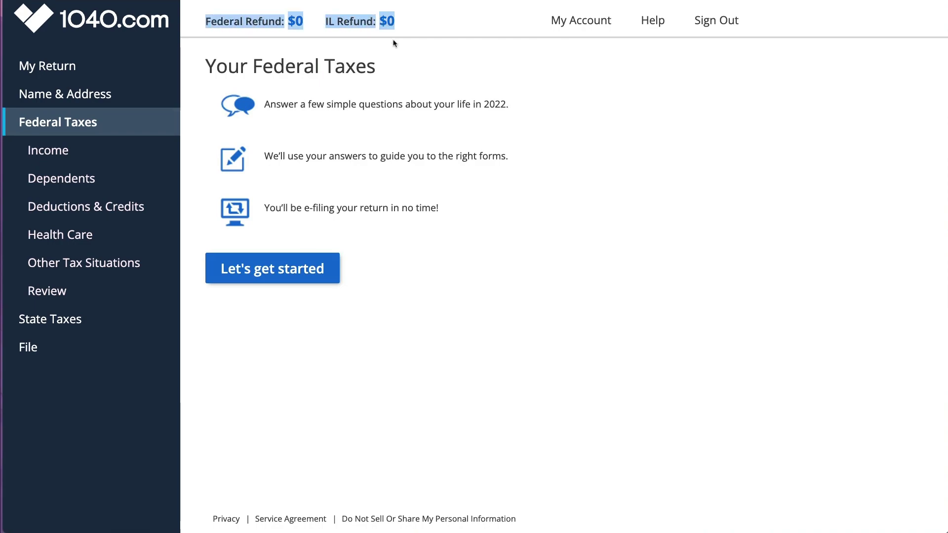
Step: Read the Federal Taxes introduction and begin the federal interview
left_click_drag(364, 105, 514, 107)
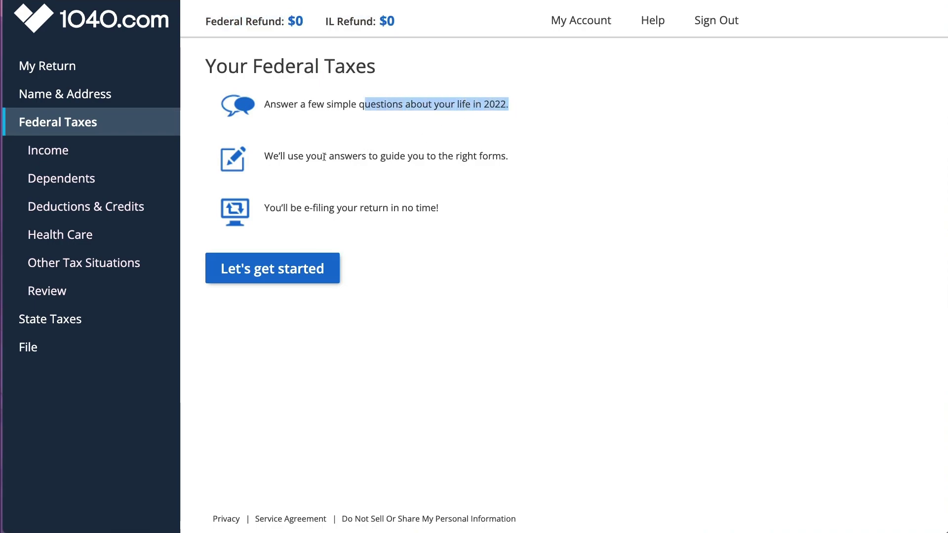
left_click_drag(306, 157, 507, 160)
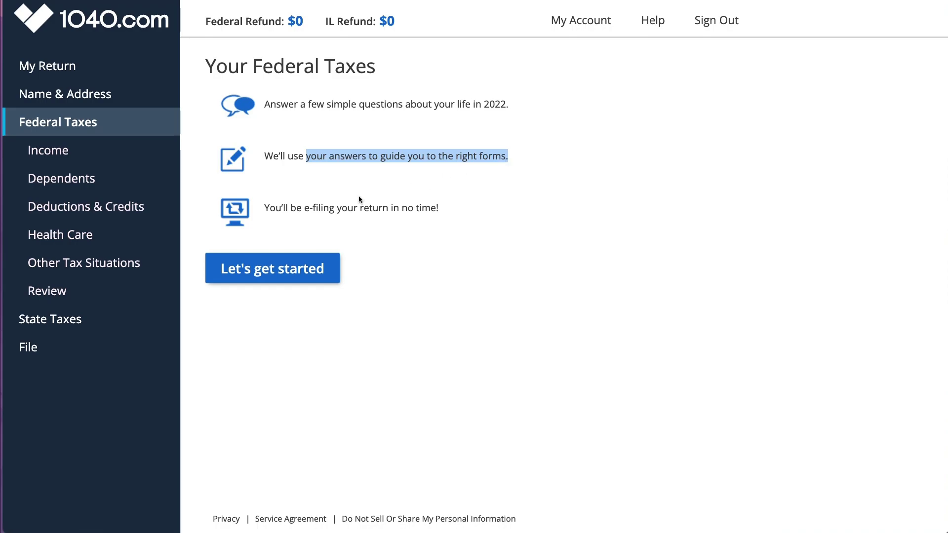
left_click_drag(302, 208, 438, 209)
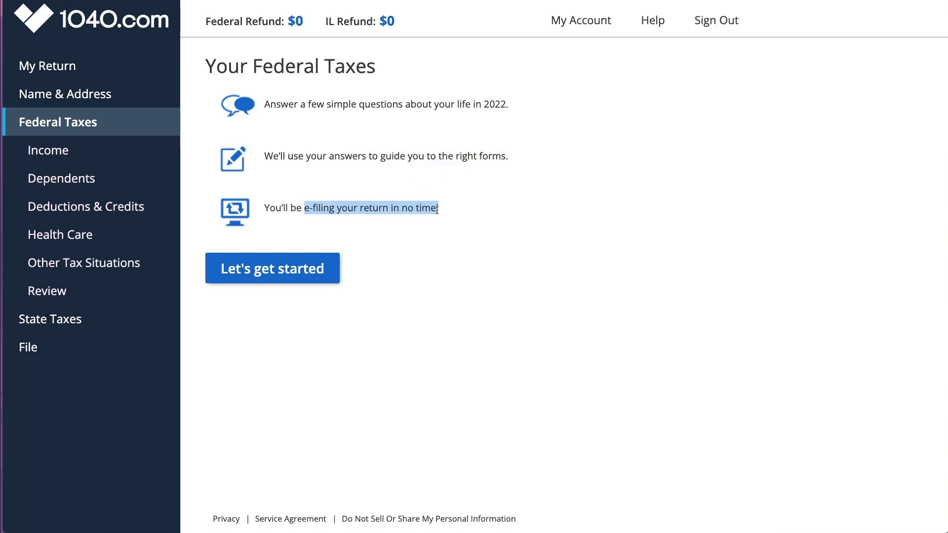
left_click(316, 268)
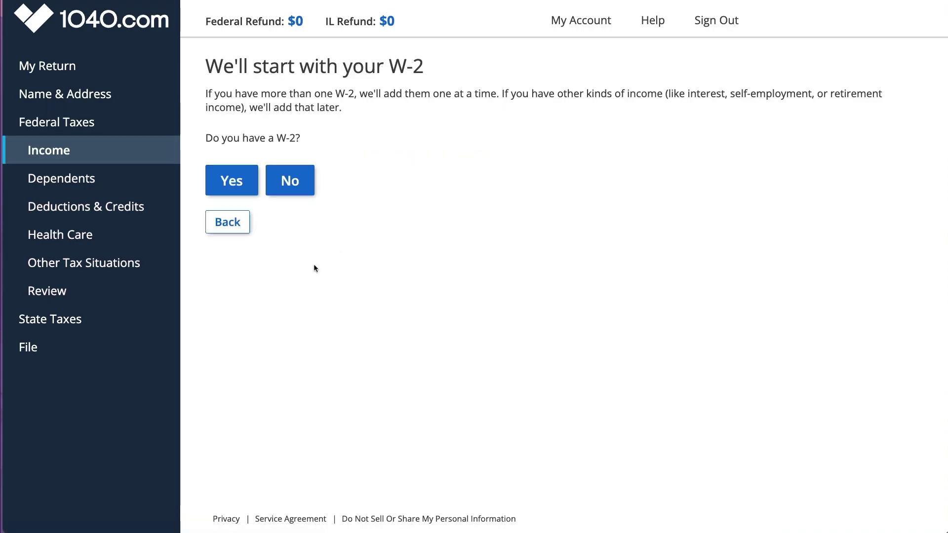
Step: Review the personal information via My Return, then go to the Federal Taxes Income section
left_click(71, 77)
left_click(70, 99)
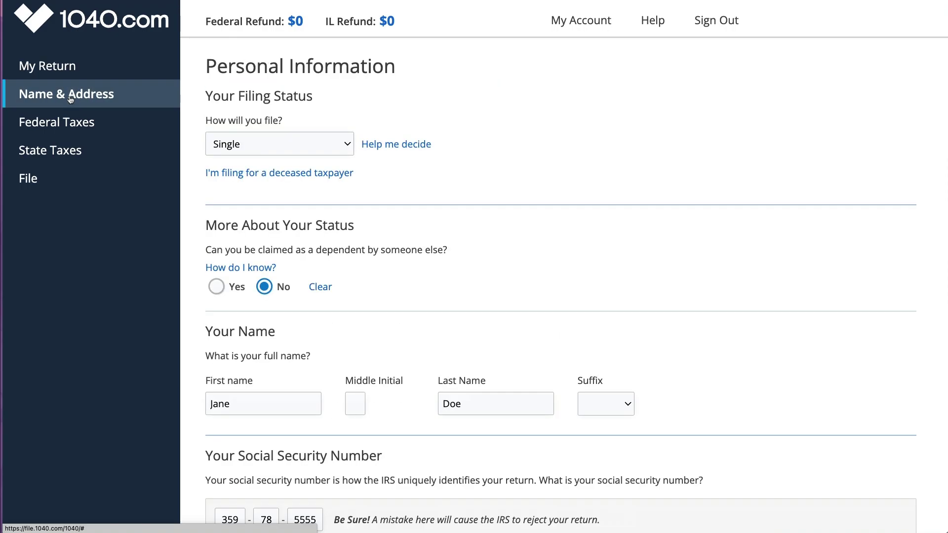
scroll(296, 289, "down", 5)
scroll(266, 289, "down", 15)
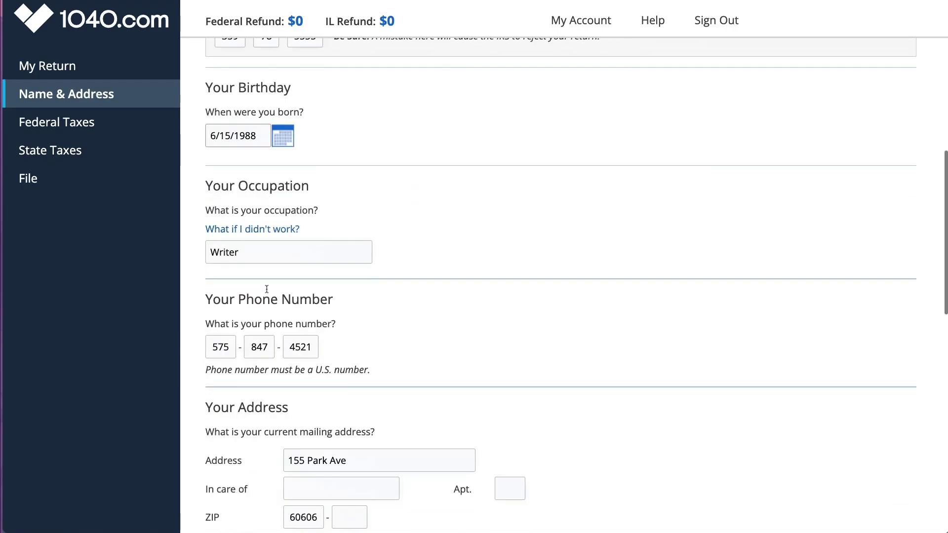
scroll(266, 292, "down", 3)
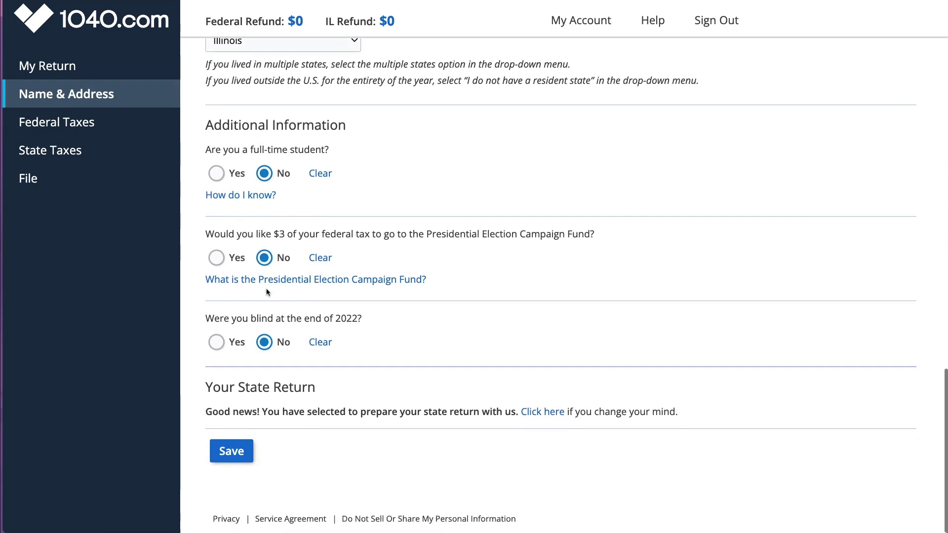
left_click(124, 126)
left_click(79, 155)
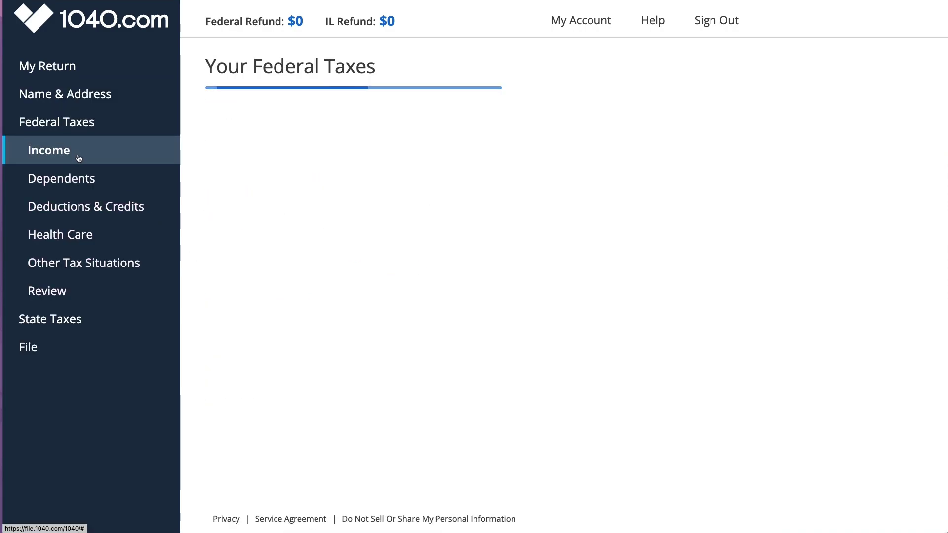
Step: In Dependents, start claiming a daughter, then close the dialog without claiming anyone
left_click(79, 183)
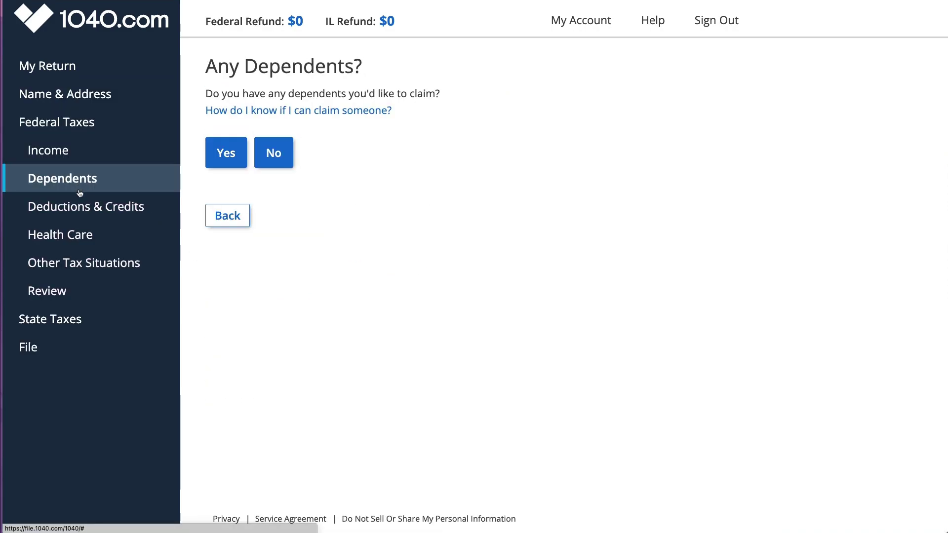
left_click(226, 152)
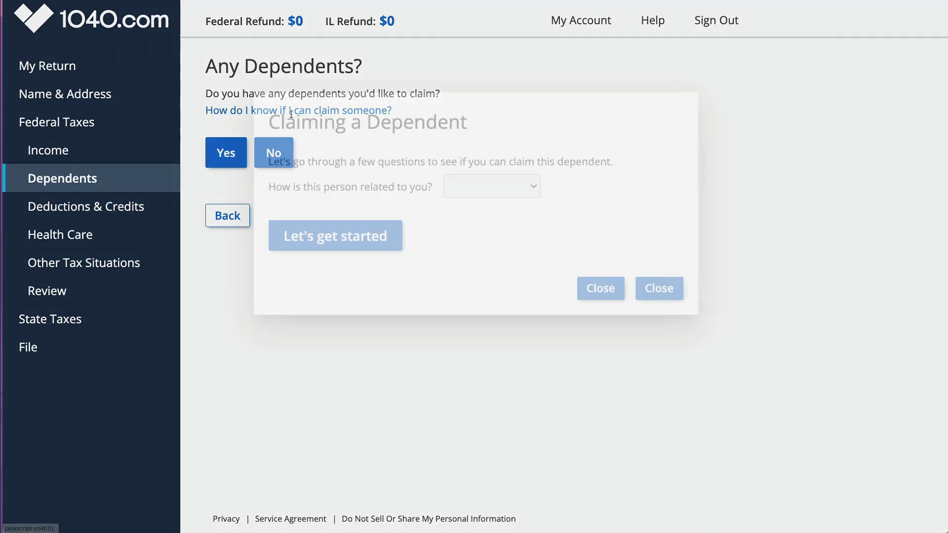
left_click(531, 104)
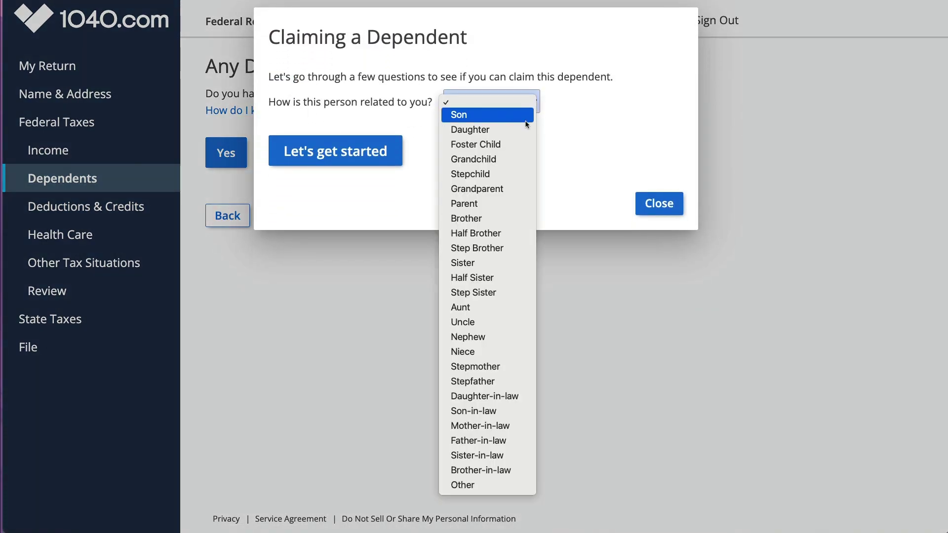
left_click(474, 129)
left_click(313, 156)
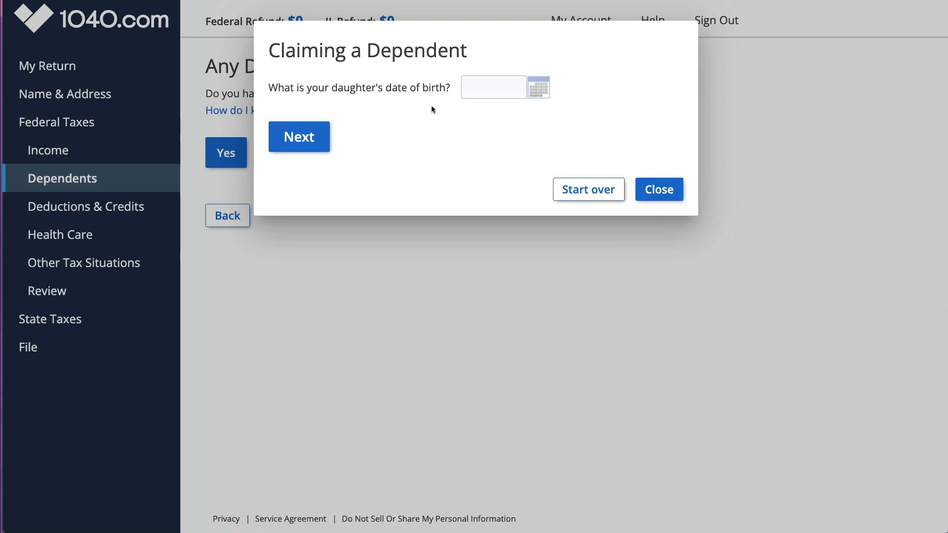
left_click(660, 184)
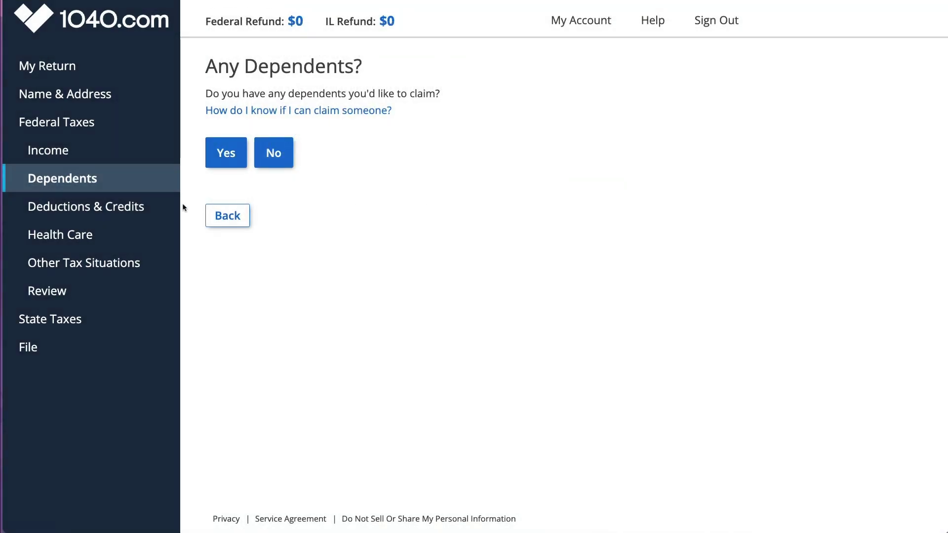
Step: Finish Deductions & Credits, view Other Tax Situations, and return to Income
left_click(120, 208)
scroll(380, 327, "down", 5)
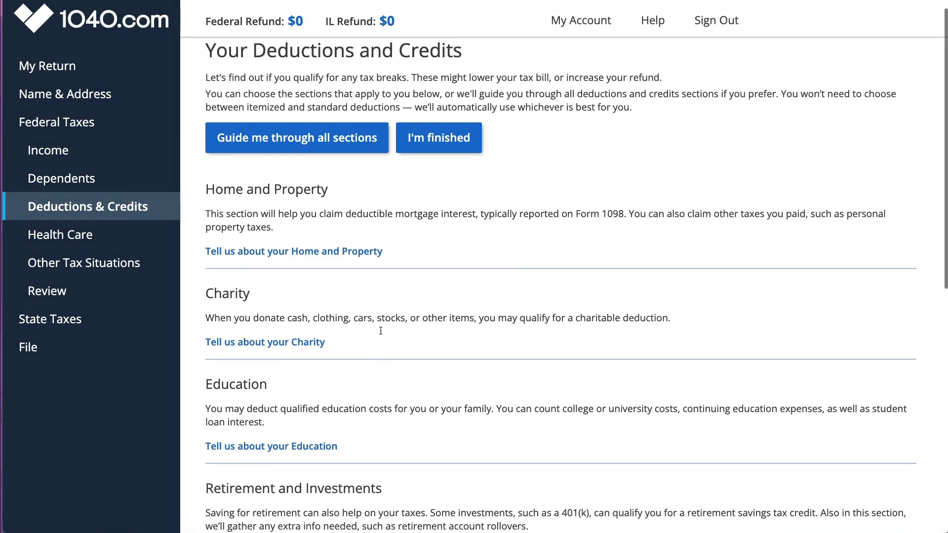
scroll(380, 331, "down", 9)
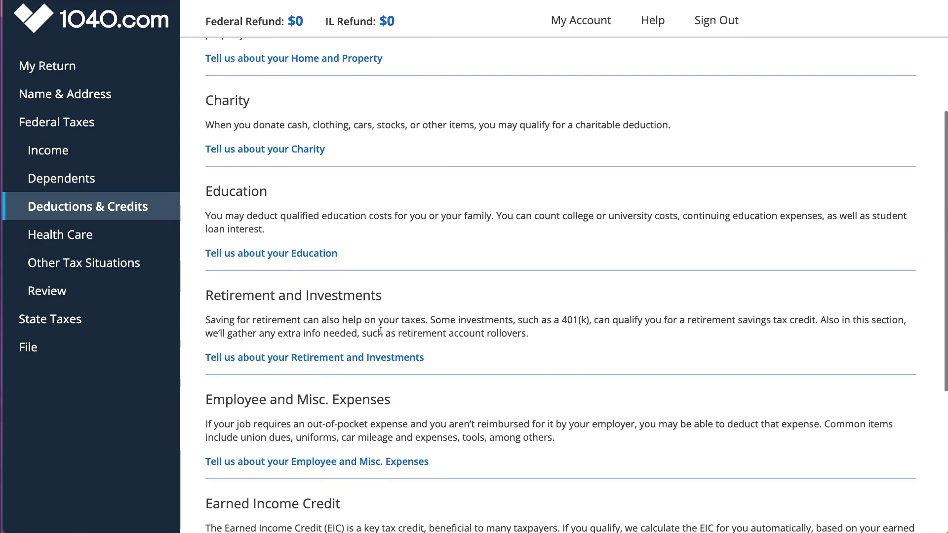
left_click(304, 461)
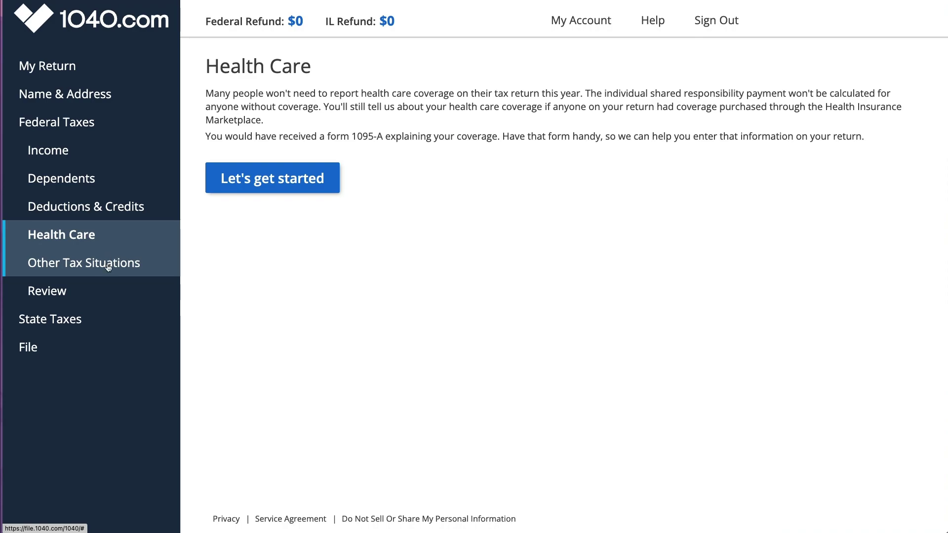
left_click(109, 266)
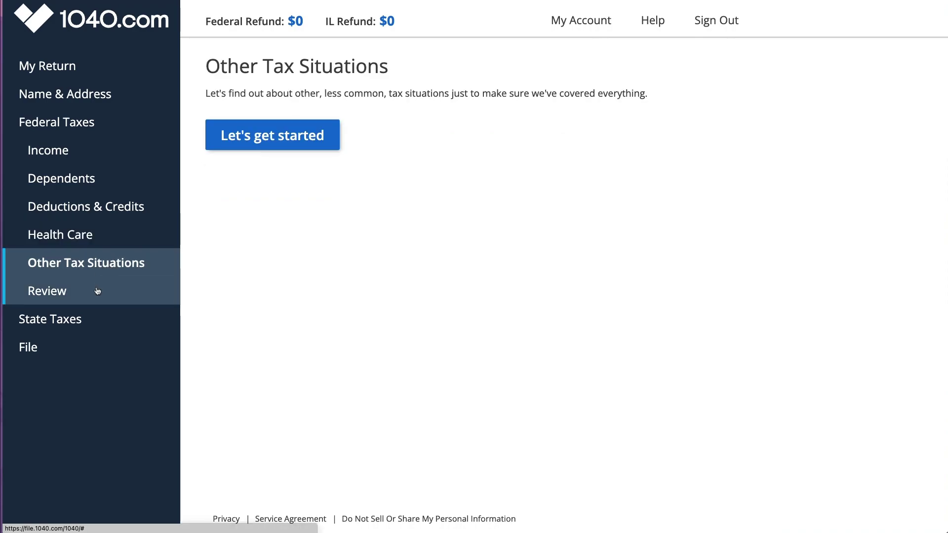
left_click(85, 156)
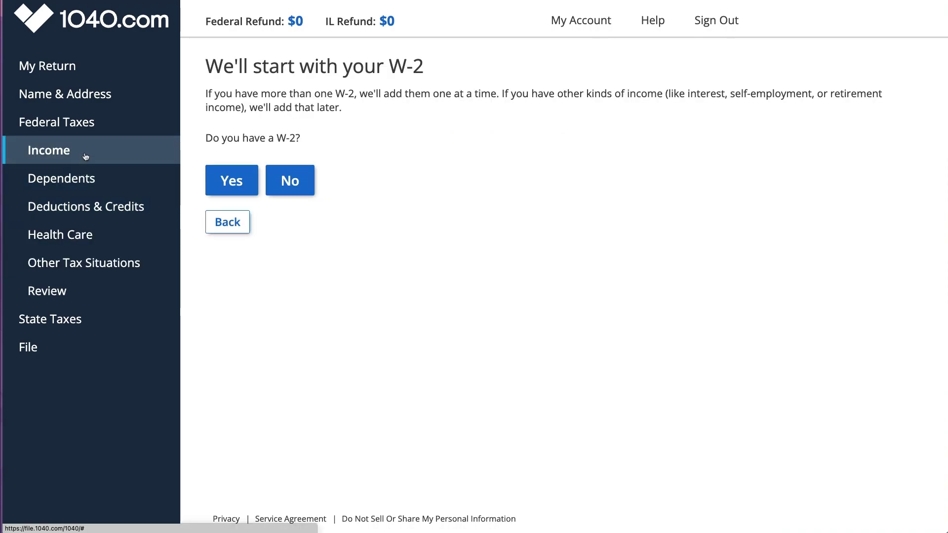
Step: Start a W-2 and complete the Global Writers employer information, correcting the EIN digits
left_click(230, 182)
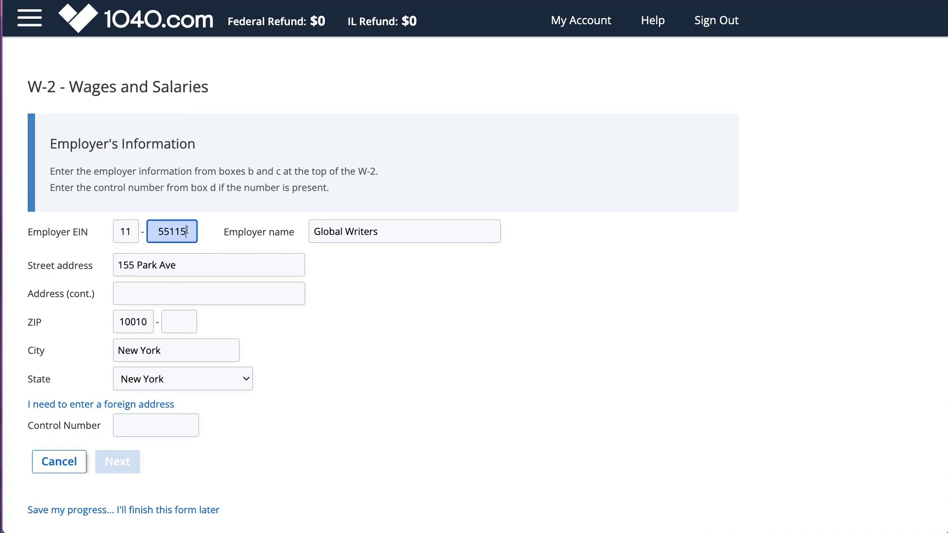
type("5")
key("Tab")
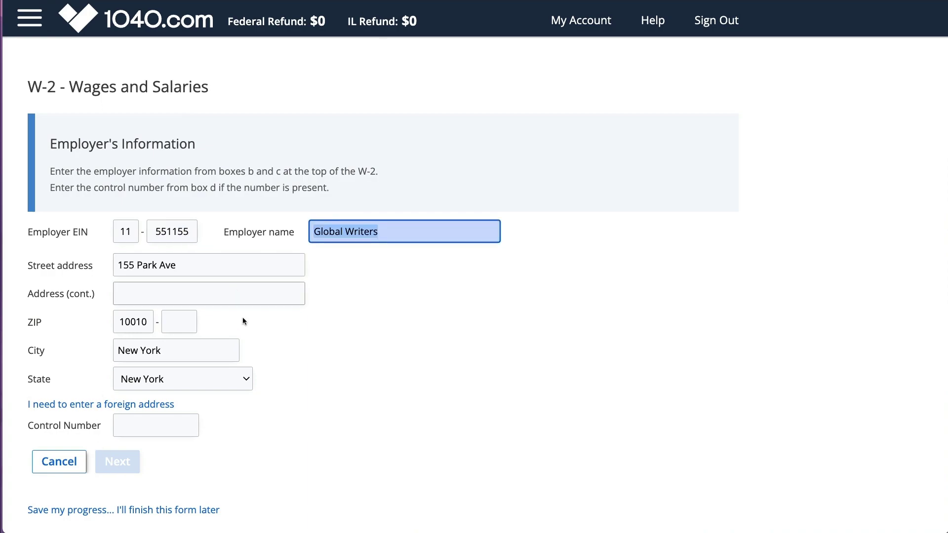
left_click(225, 265)
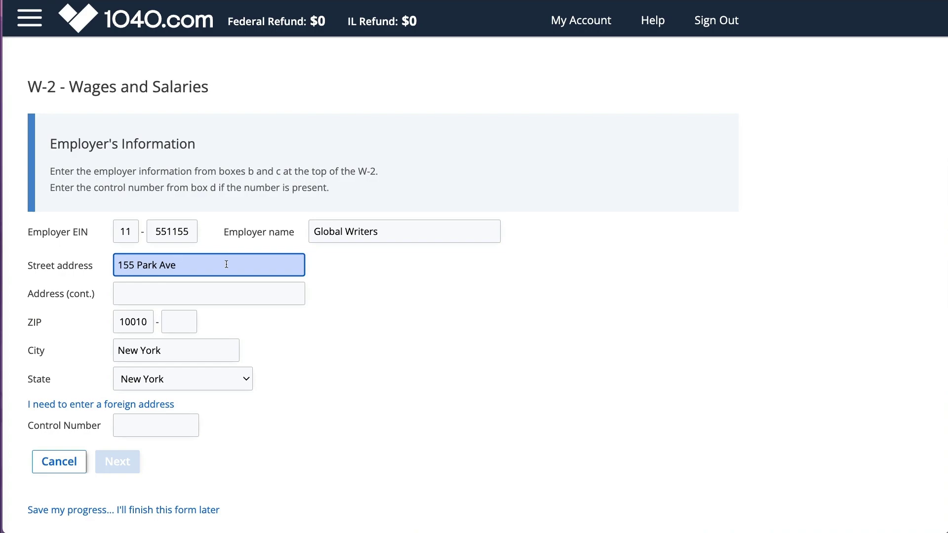
left_click(193, 231)
type("1")
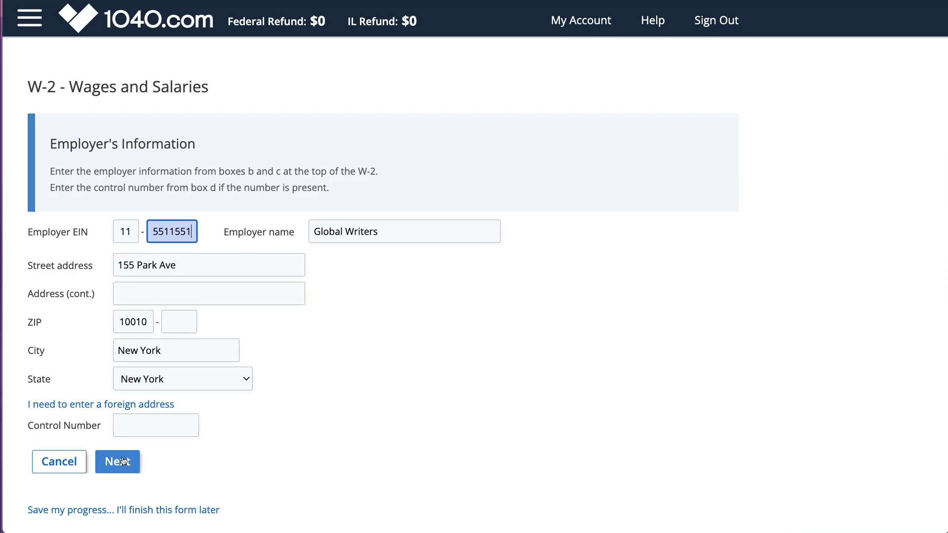
left_click(119, 460)
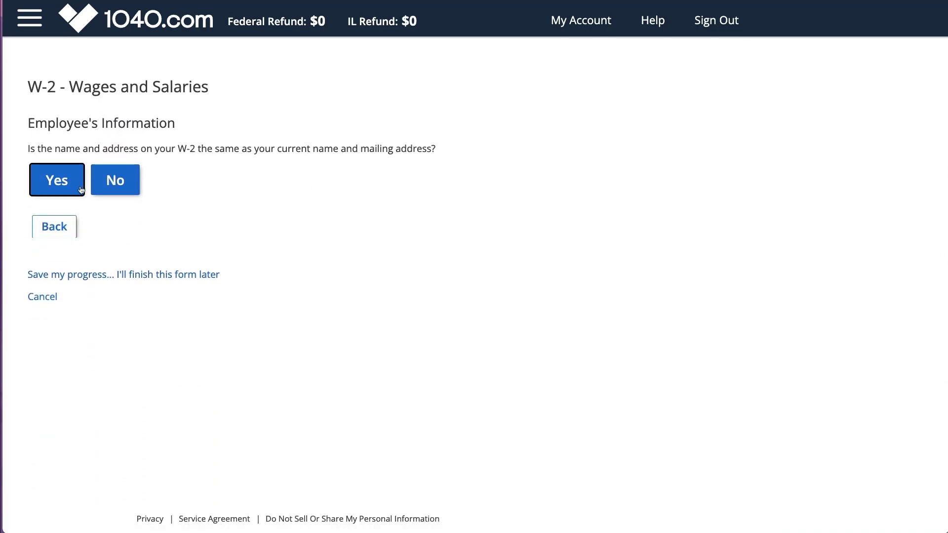
Step: Confirm the W-2 address is current and enter wages 14,000, withholding 200, Social Security tax 899 and Medicare tax 210
left_click(81, 189)
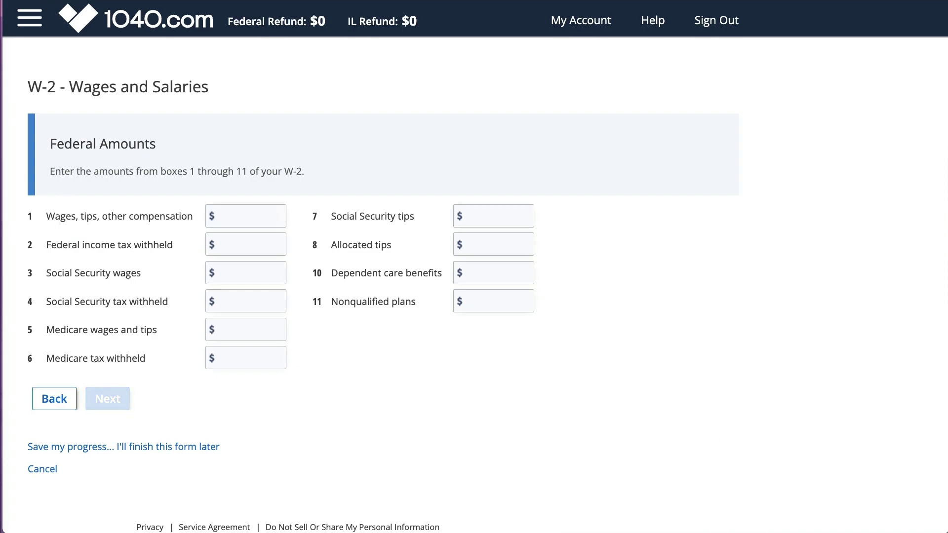
left_click(237, 221)
type("14,0")
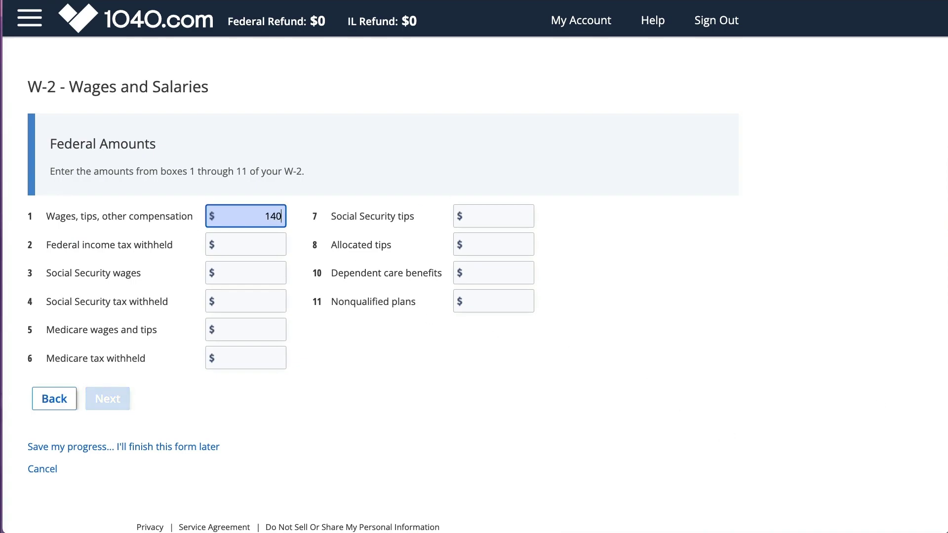
type("00")
key("Tab")
type("2")
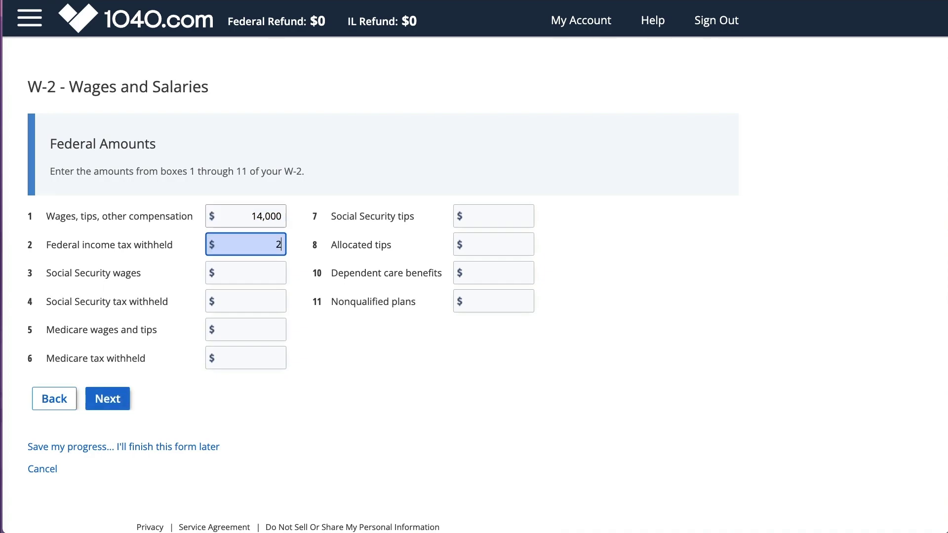
type("00")
key("Tab")
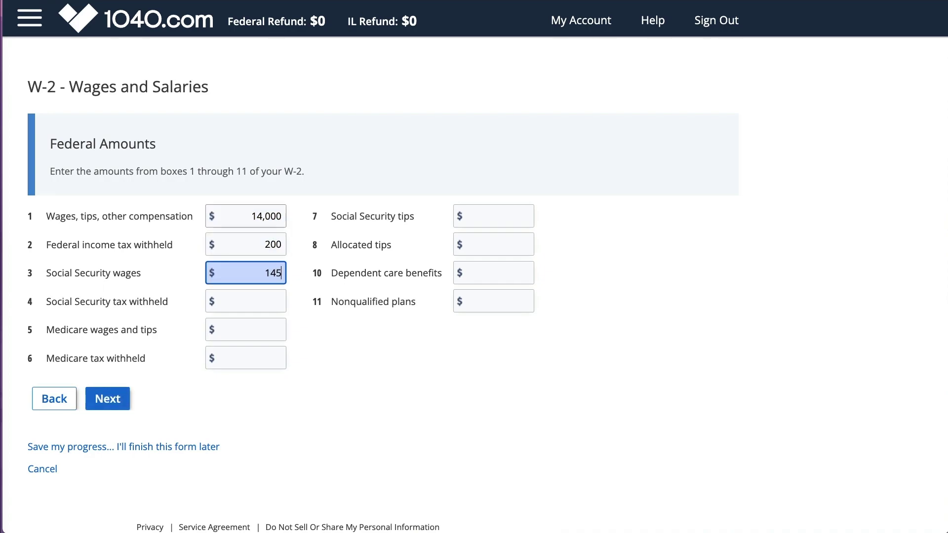
key("Tab")
type("8")
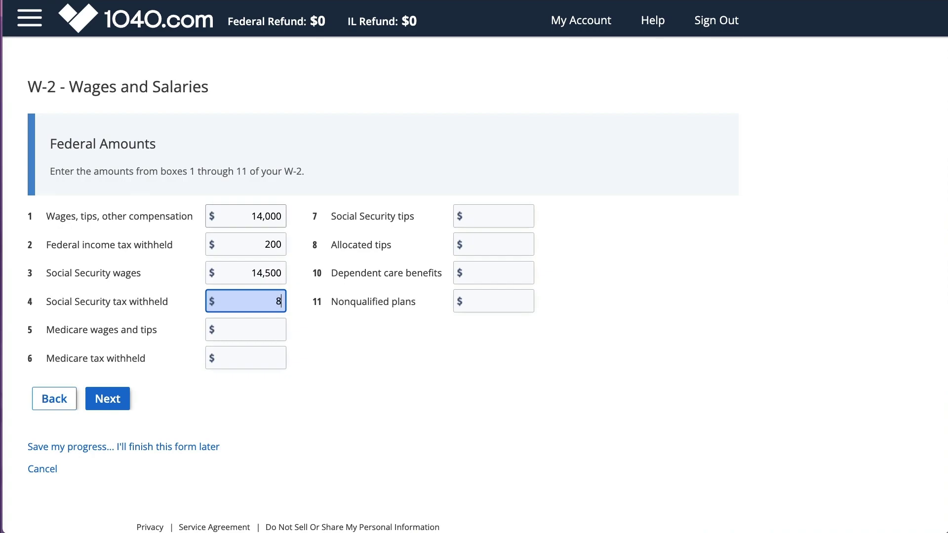
type("99")
key("Tab")
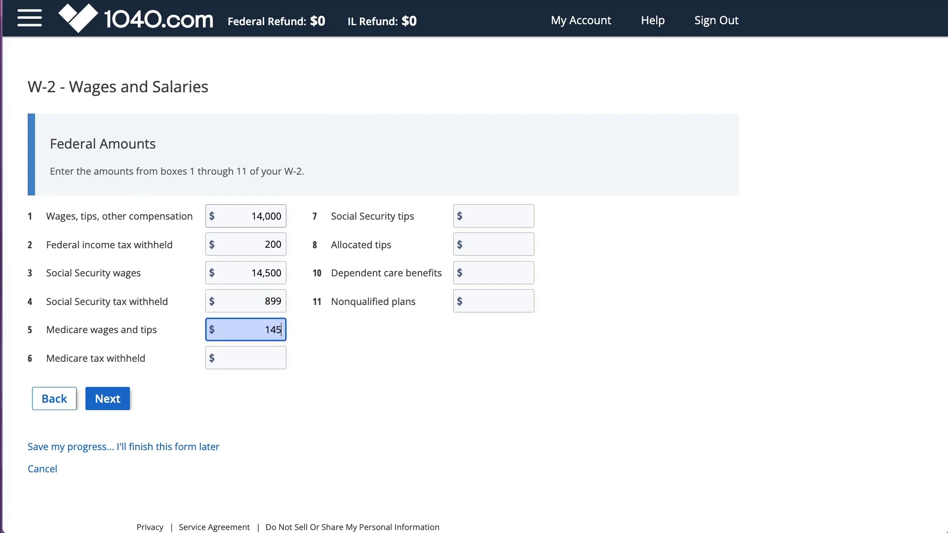
key("Tab")
type("210")
key("Tab")
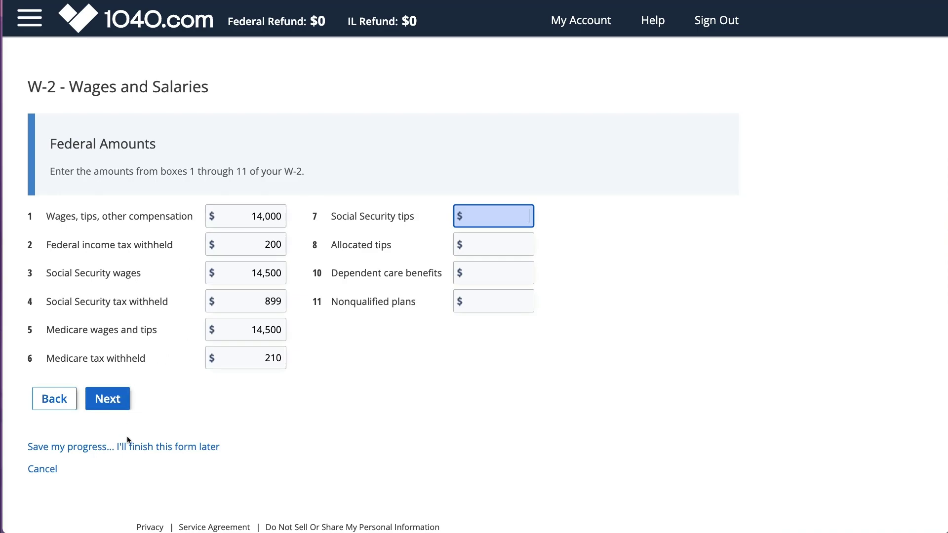
Step: Record a box 12a code D 401(k) deferral of 500 for 2022 and check Retirement plan
left_click(114, 395)
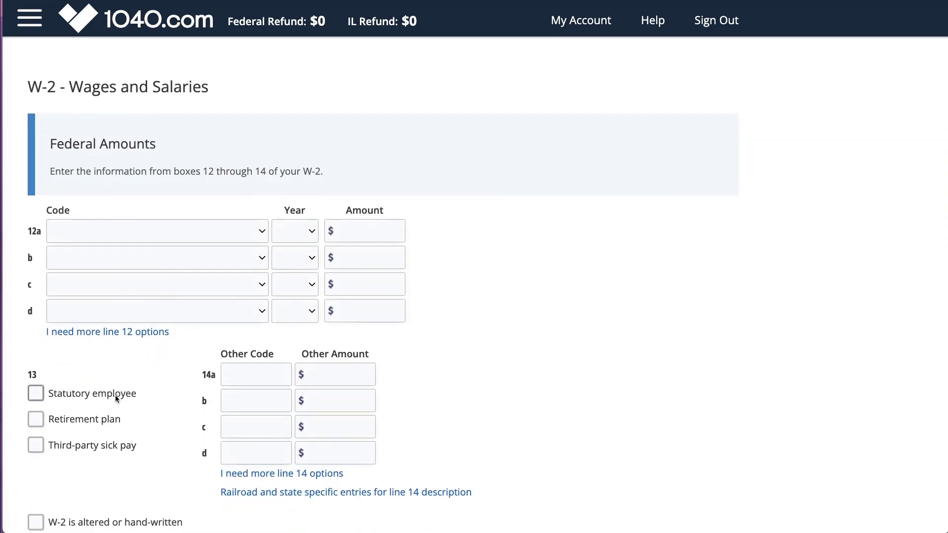
left_click(264, 236)
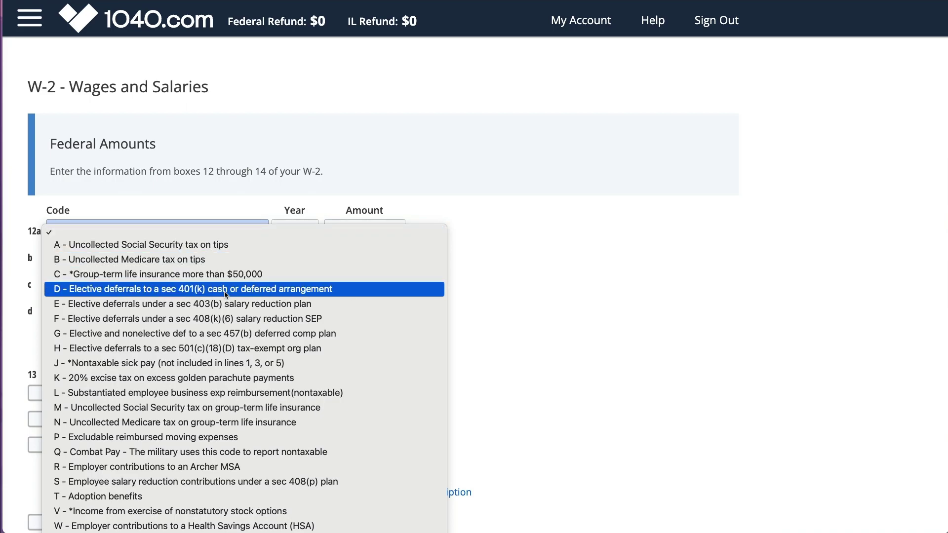
left_click(267, 288)
left_click(307, 233)
left_click(307, 244)
left_click(349, 234)
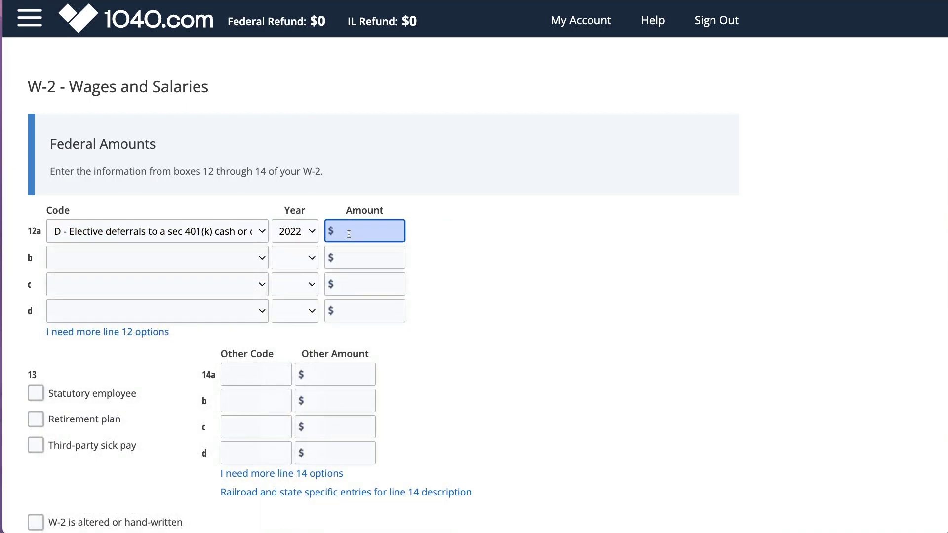
left_click(106, 420)
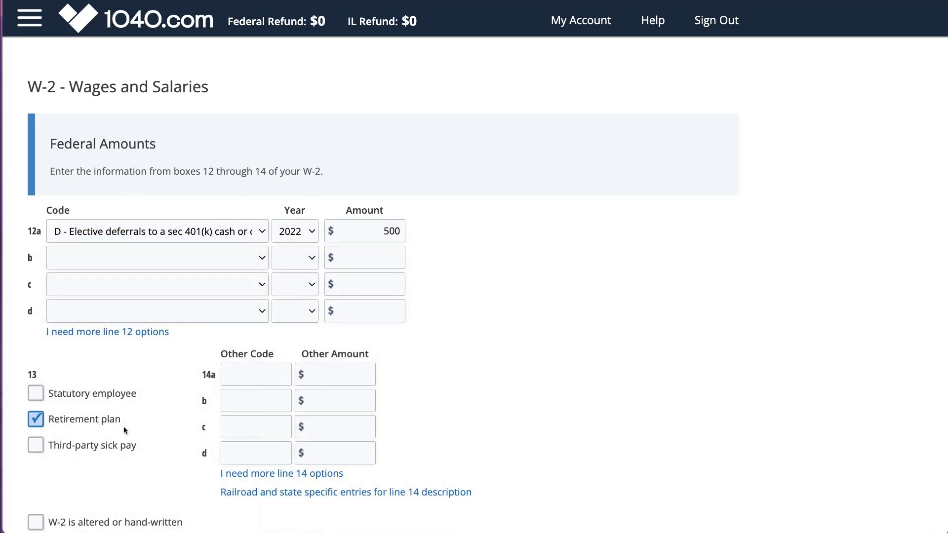
scroll(108, 421, "down", 5)
Step: Set the W-2 state to Illinois with state wages 14,000 and state income tax 600, then save
left_click(109, 393)
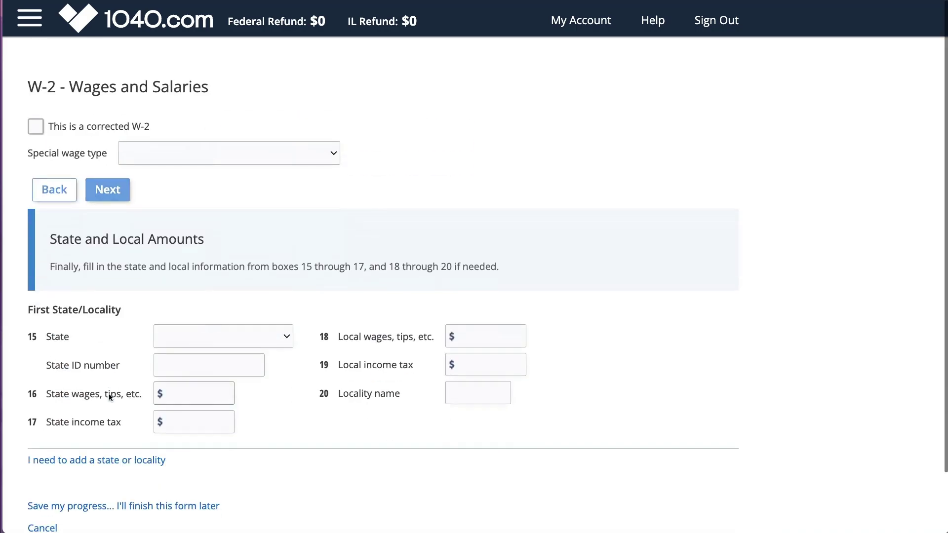
left_click(286, 246)
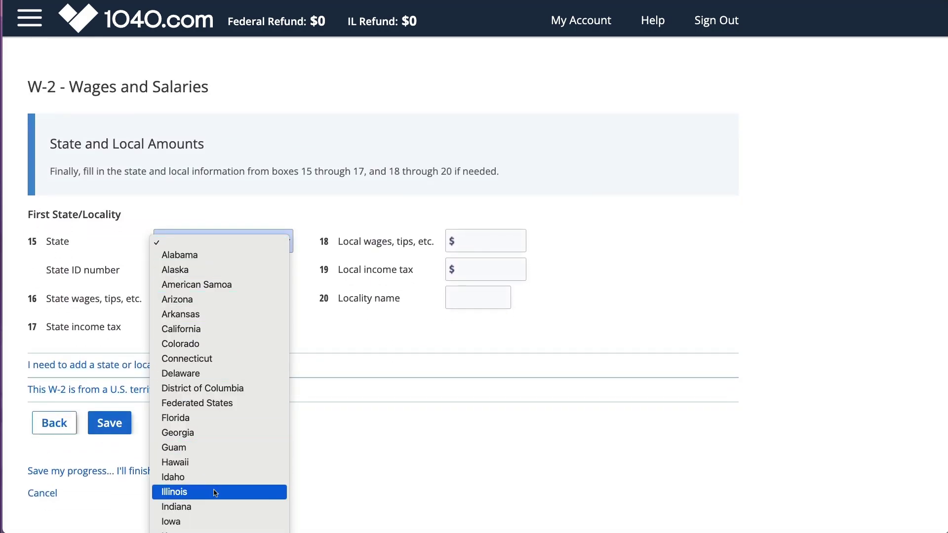
left_click(270, 491)
left_click(480, 240)
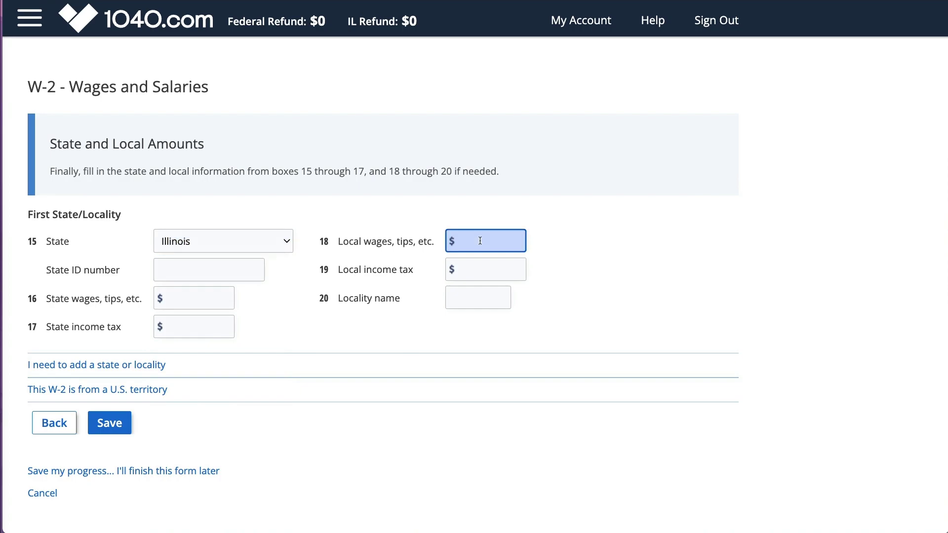
left_click(190, 291)
type("14,000")
key("Tab")
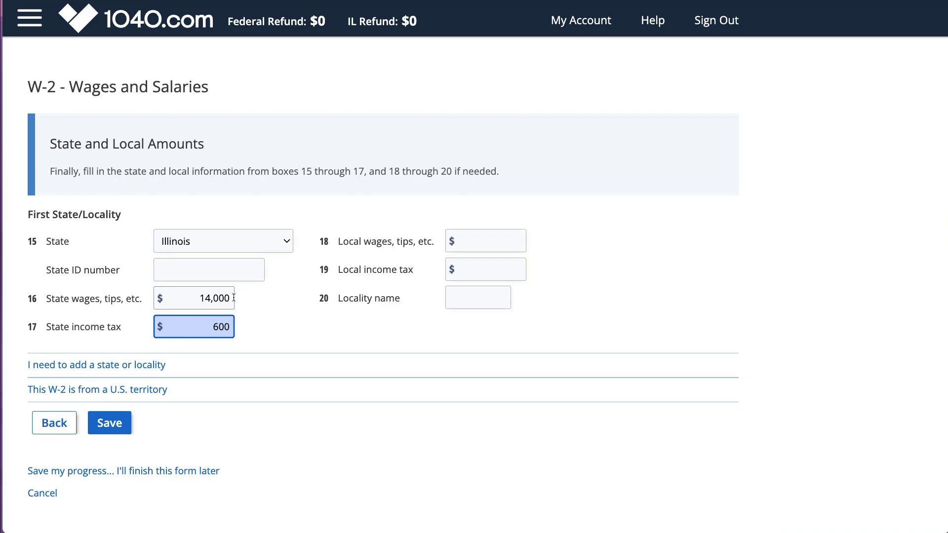
left_click(301, 310)
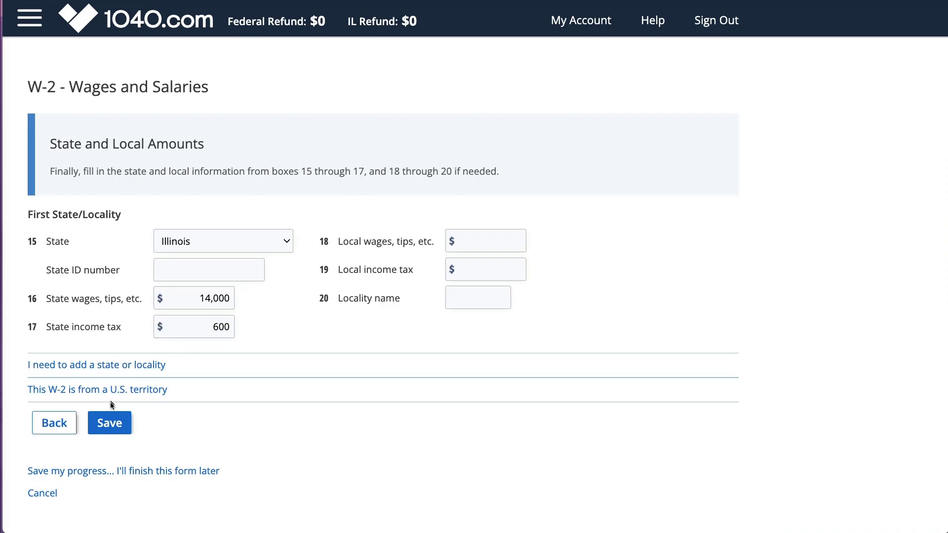
left_click(111, 420)
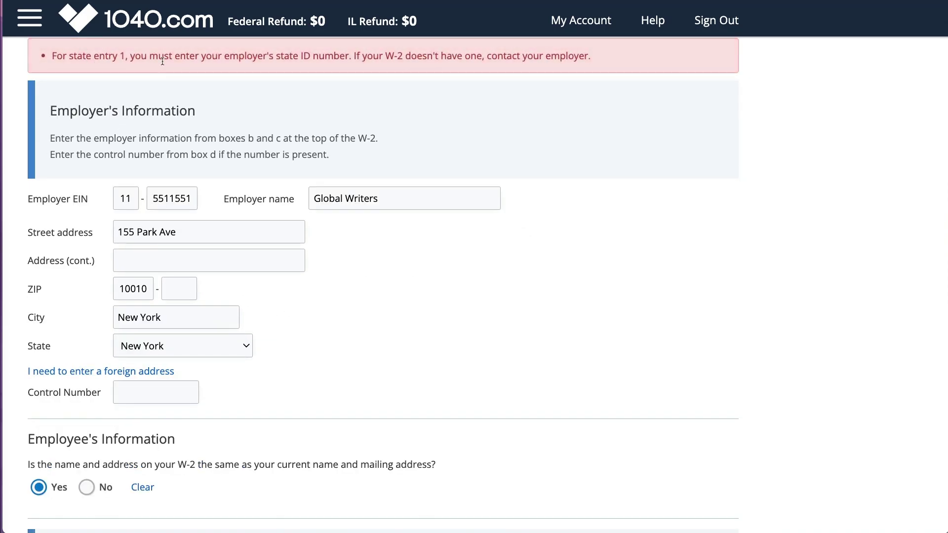
Step: Enter the employer's state ID, save the Global Writers W-2, and decline adding another W-2
scroll(297, 321, "down", 13)
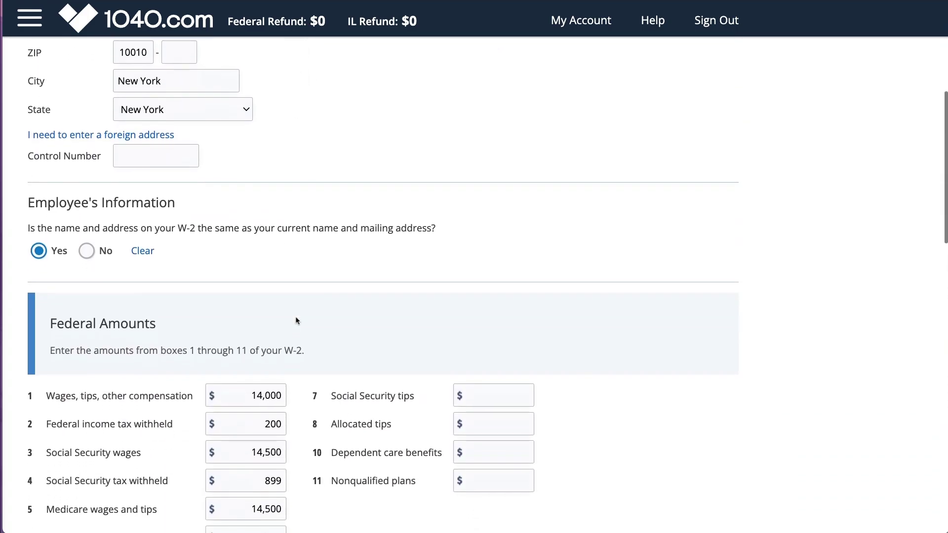
scroll(296, 320, "down", 10)
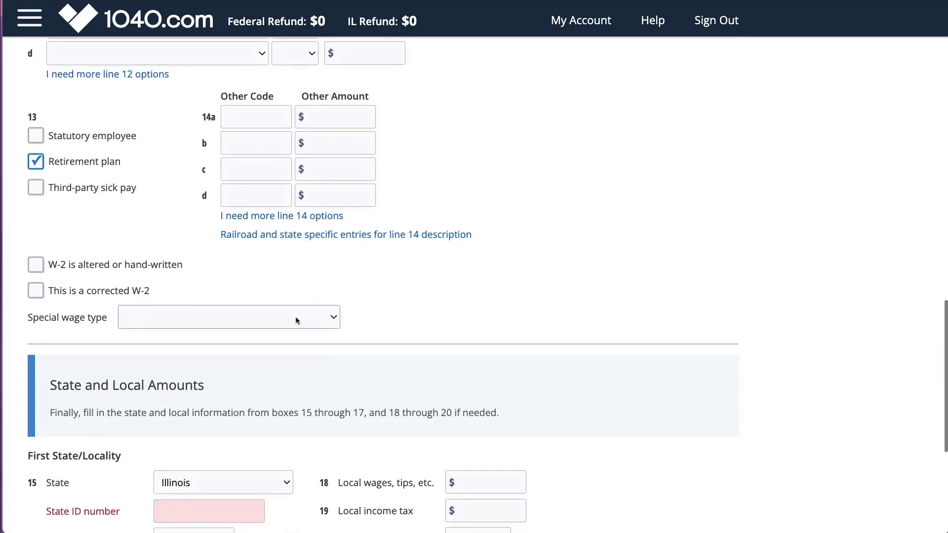
left_click(219, 325)
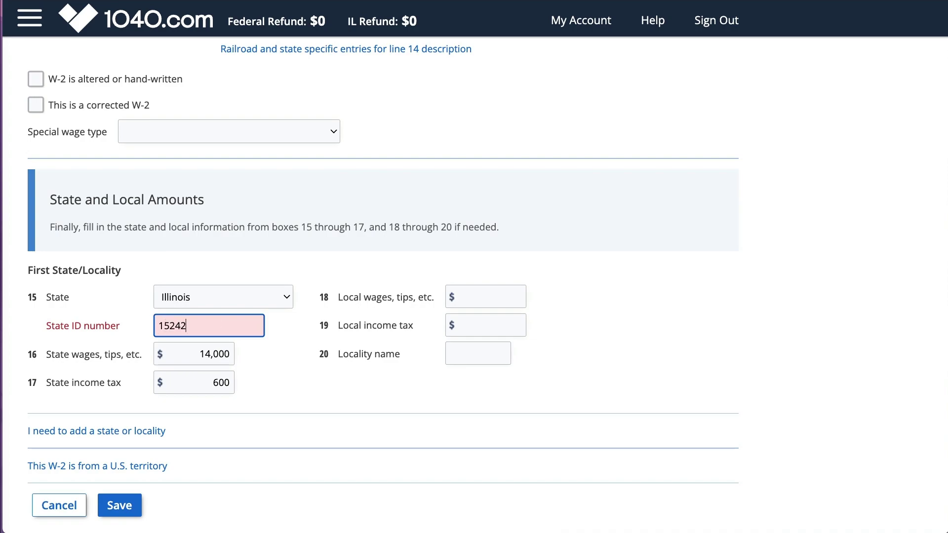
key("Tab")
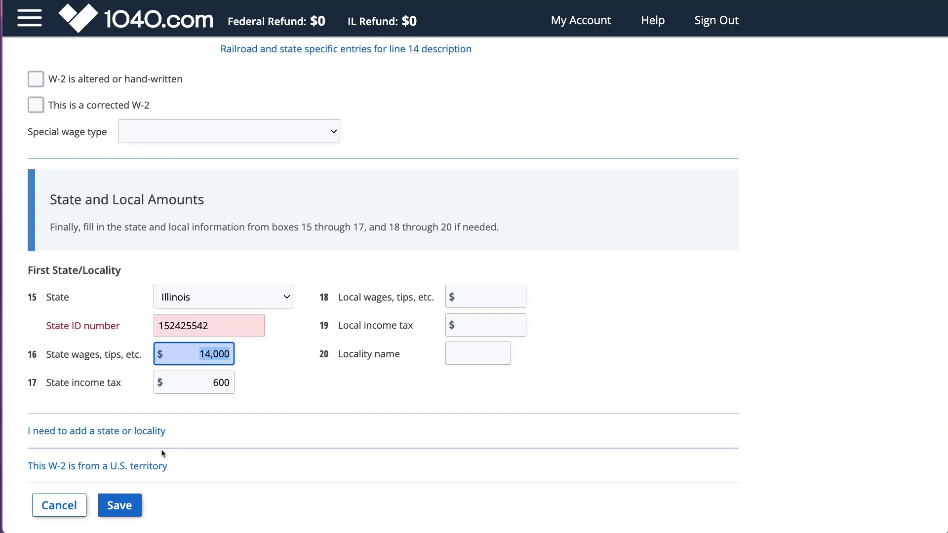
left_click(128, 499)
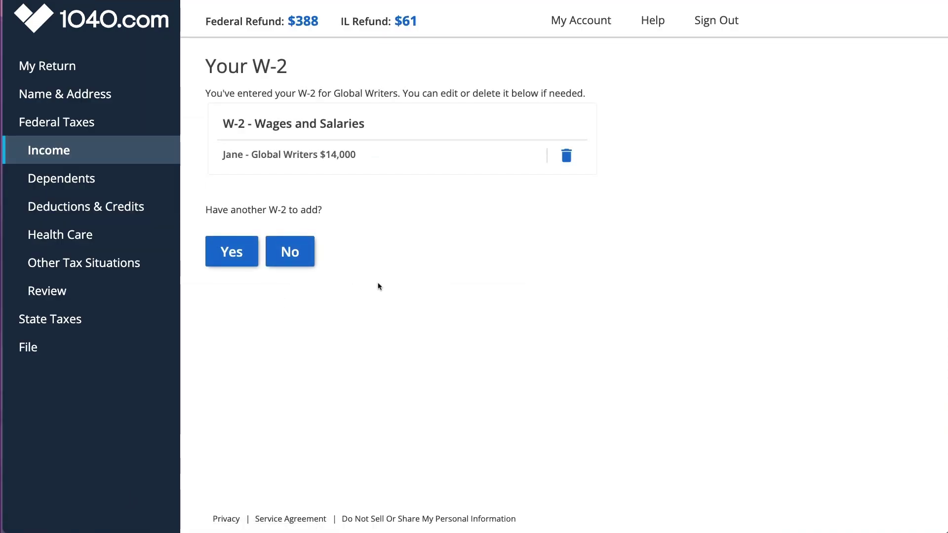
left_click(293, 250)
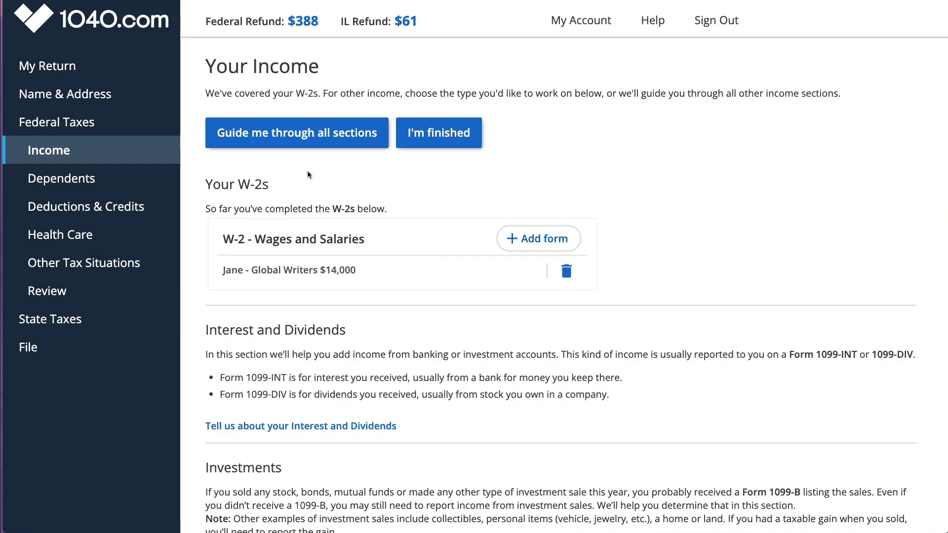
Step: Review the Your Income summary, highlighting the Form 1099-R and Schedule mentions
scroll(451, 234, "down", 3)
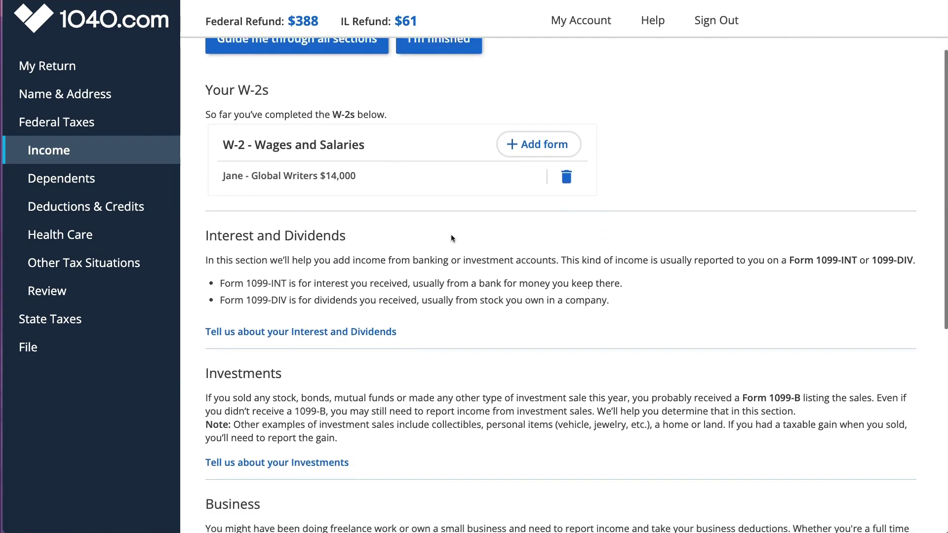
scroll(307, 377, "down", 3)
left_click_drag(294, 245, 325, 246)
scroll(308, 327, "down", 2)
left_click_drag(556, 285, 727, 285)
scroll(371, 380, "down", 1)
left_click_drag(274, 321, 334, 321)
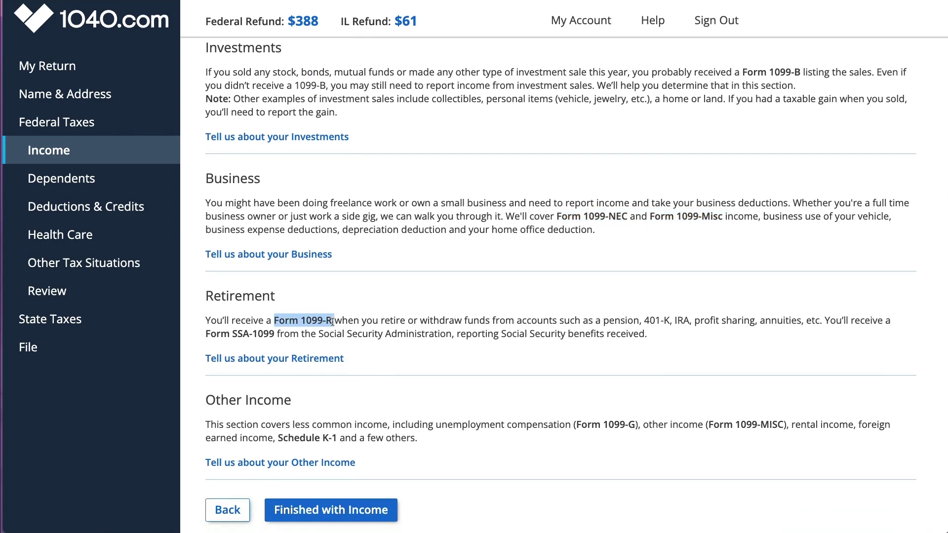
left_click_drag(209, 331, 275, 333)
scroll(277, 334, "down", 2)
double_click(299, 379)
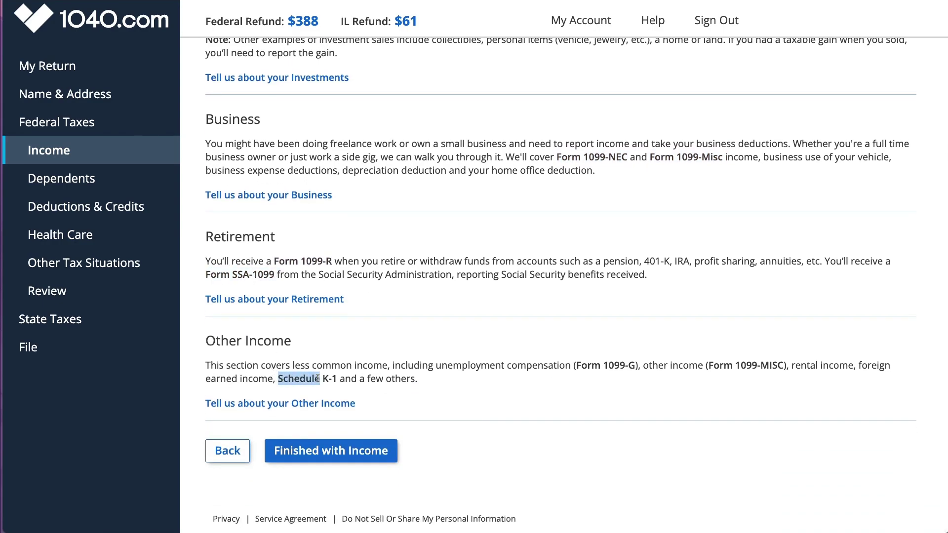
left_click_drag(436, 365, 641, 367)
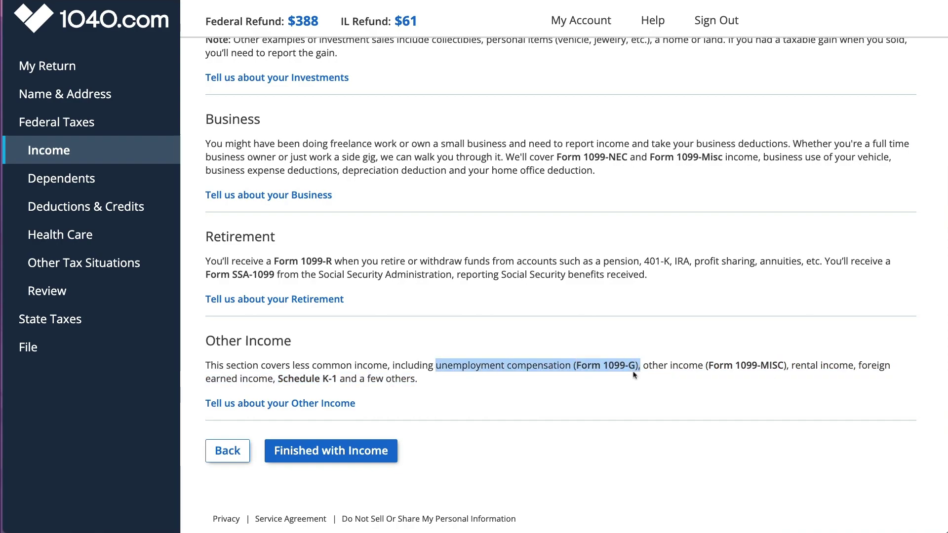
scroll(433, 415, "up", 1)
scroll(432, 416, "up", 10)
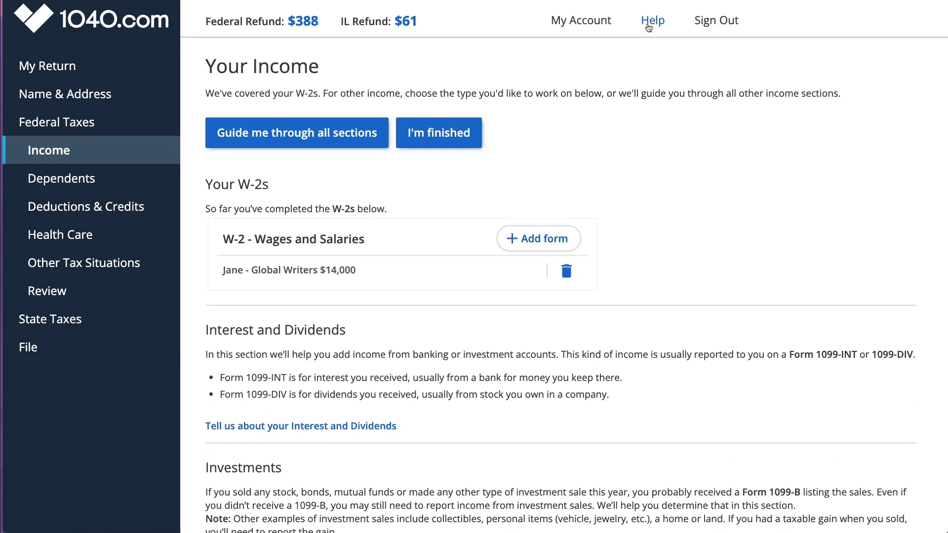
left_click(650, 25)
Step: Add a 1099-INT form via a '1099-int' help search and assign the interest to Illinois
left_click(375, 127)
type("10")
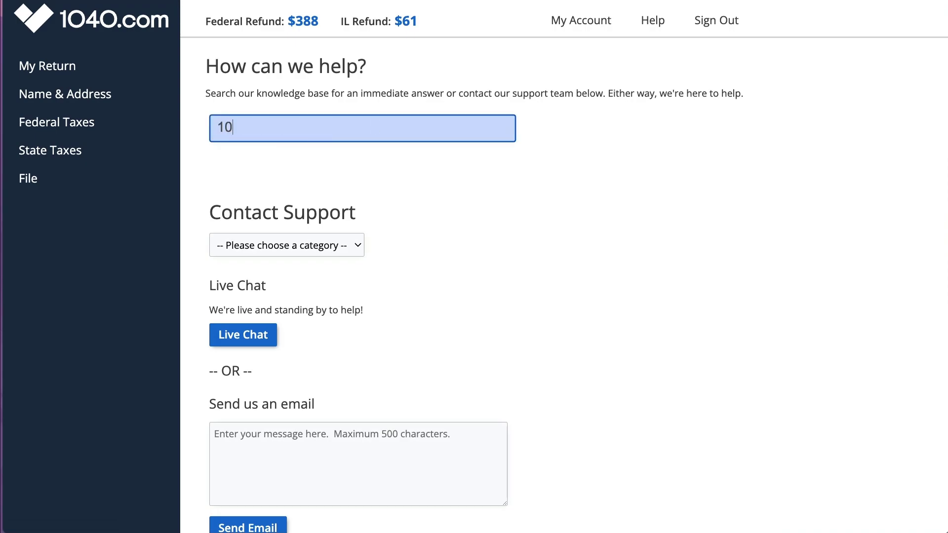
type("99-int")
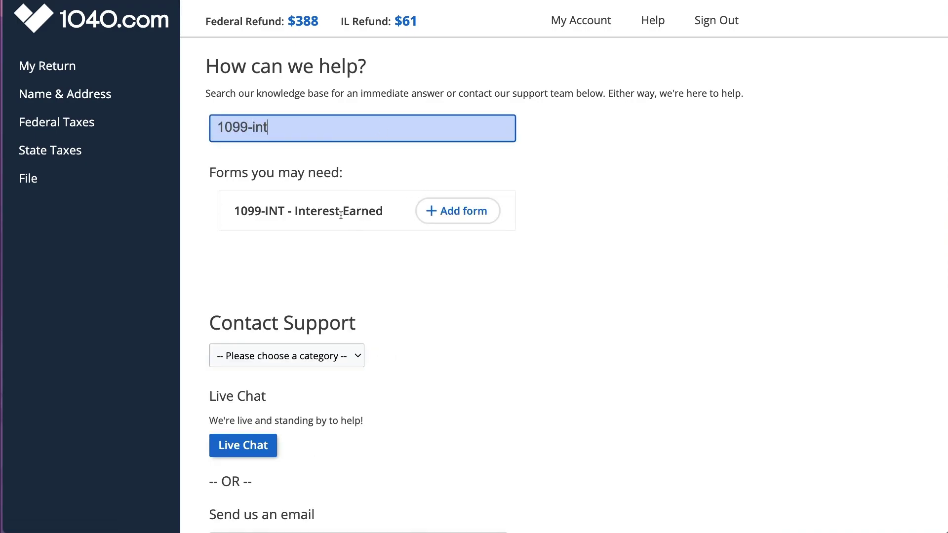
left_click(444, 210)
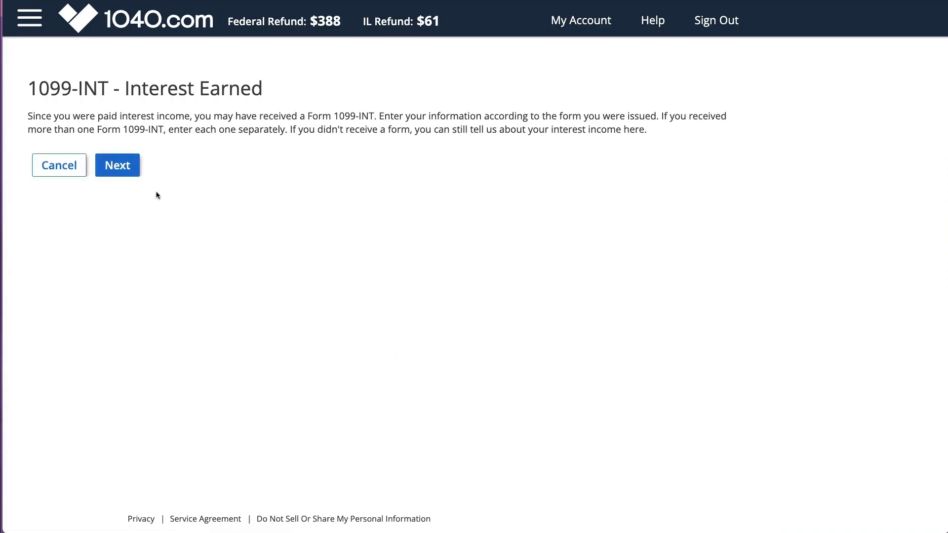
left_click(125, 169)
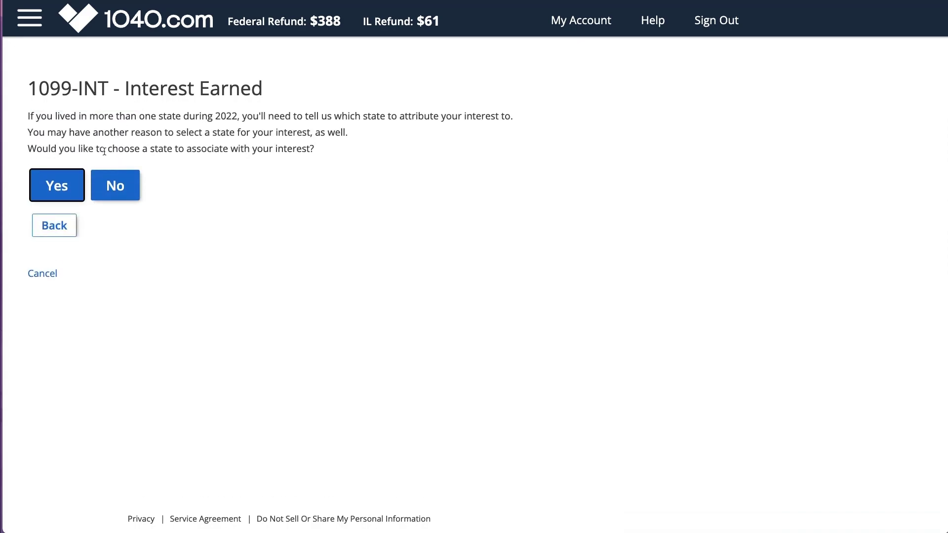
left_click(56, 186)
left_click(57, 144)
left_click(49, 394)
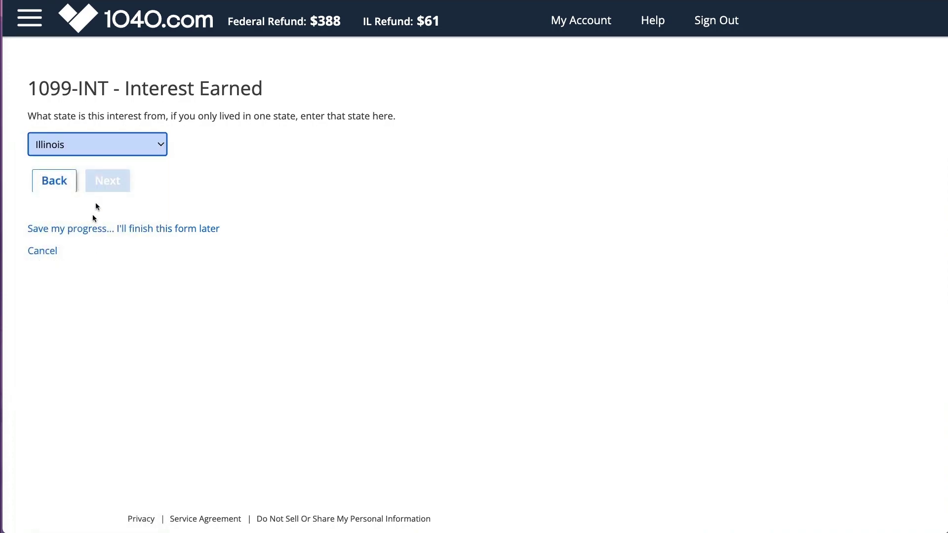
left_click(105, 185)
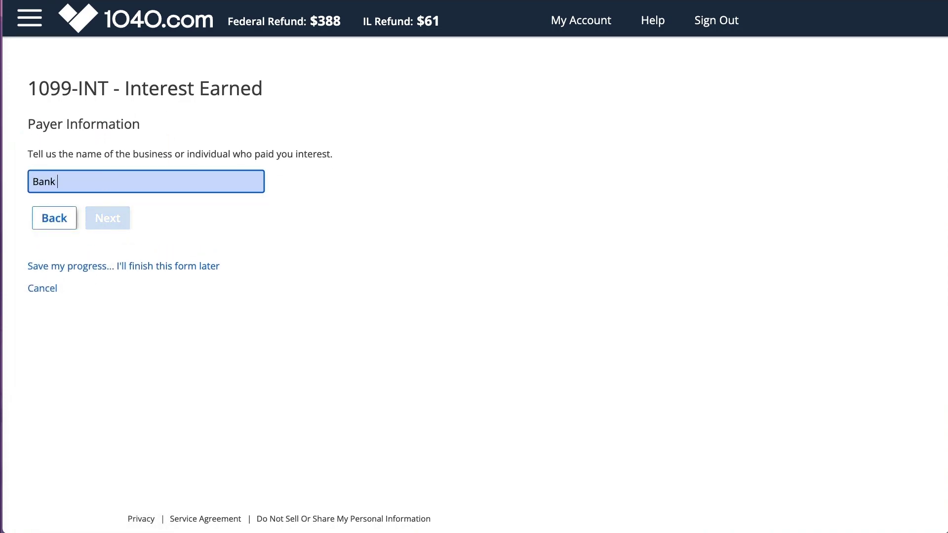
Step: Enter Bank co as the payer with its tax ID, noting it isn't an SSN and skipping the account number
type("Bank co")
left_click(106, 214)
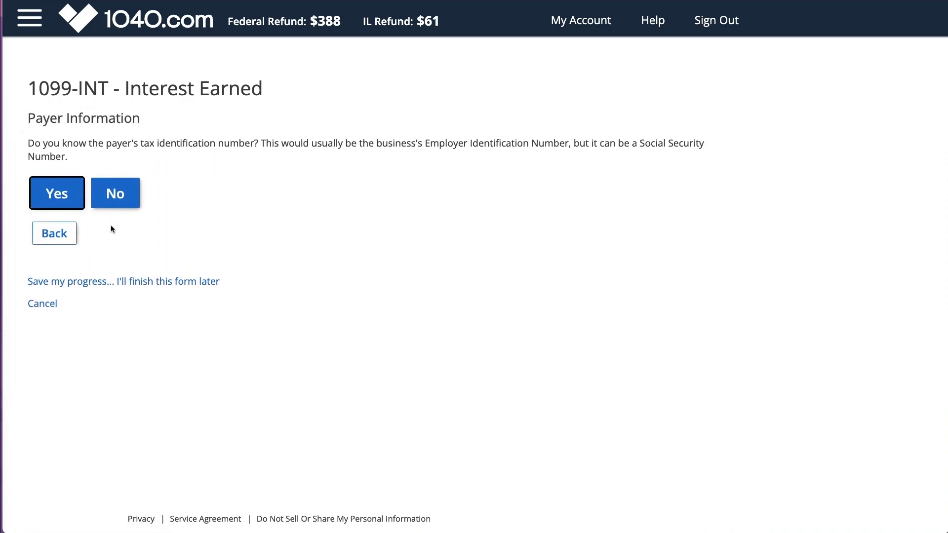
left_click(57, 194)
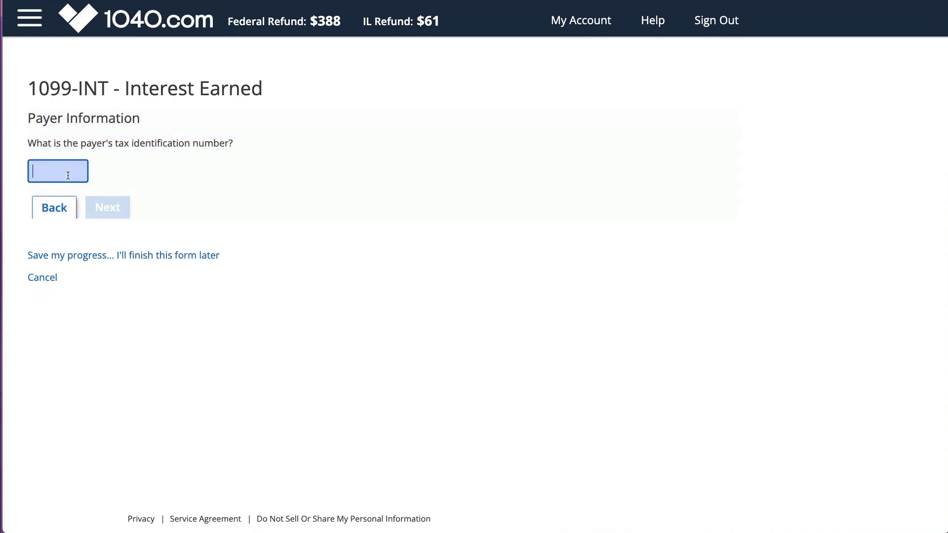
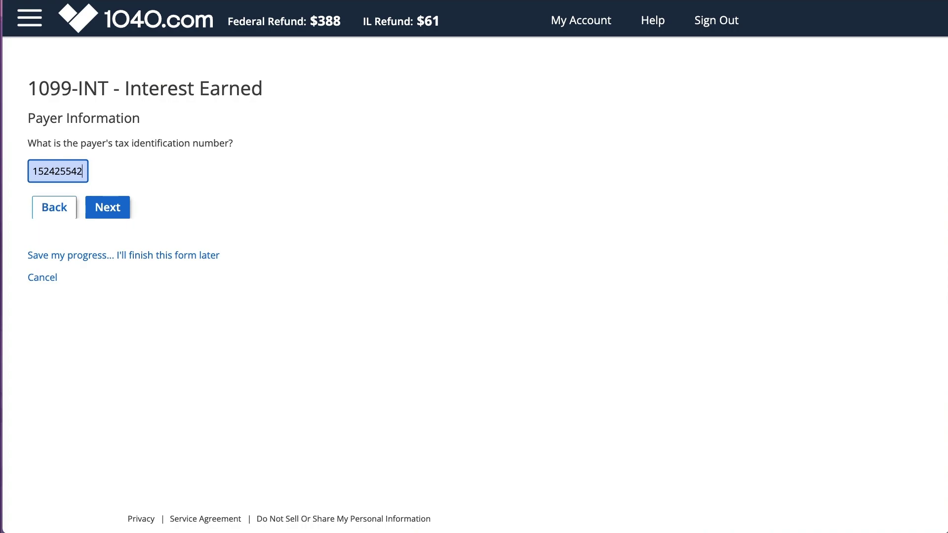
left_click(104, 207)
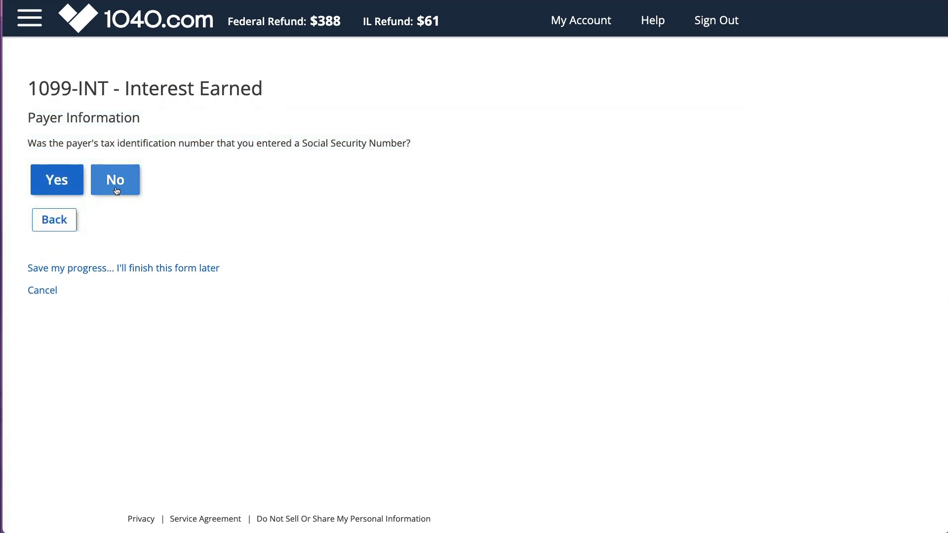
left_click(63, 188)
left_click(63, 190)
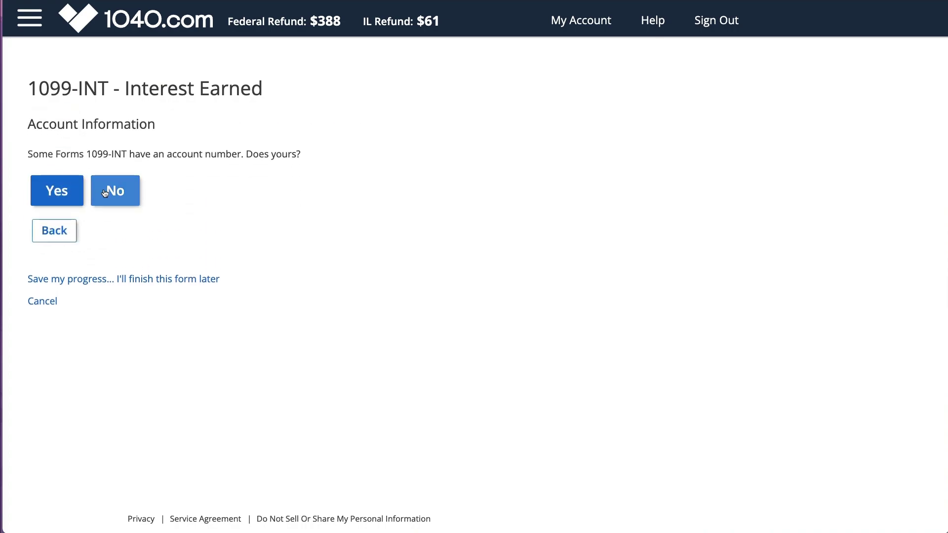
left_click(104, 193)
Step: Enter $100 of interest income and answer the state-source questions for the interest
left_click(299, 185)
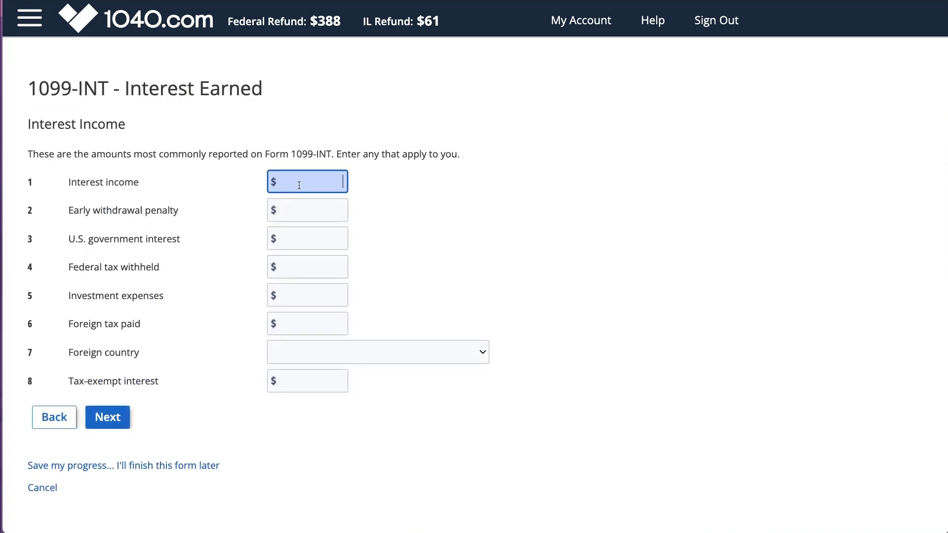
type("100")
left_click(108, 423)
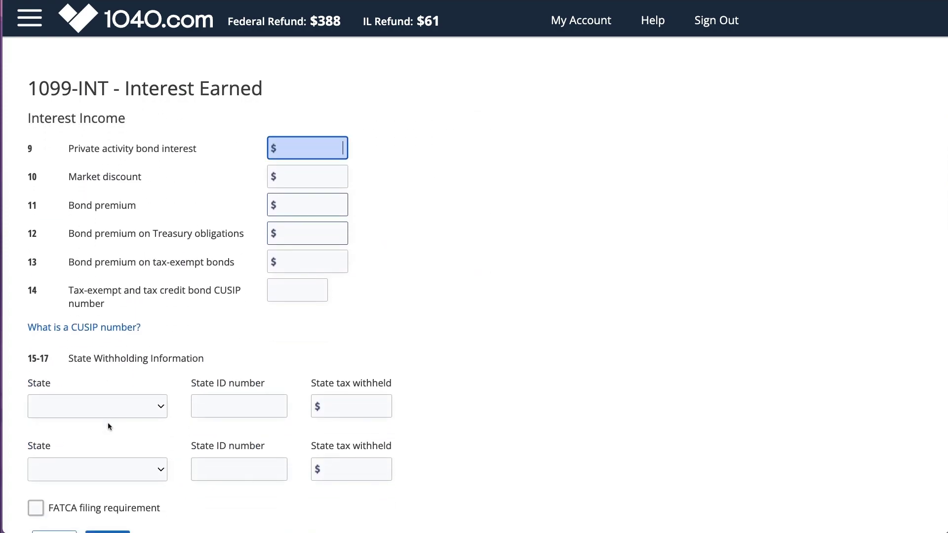
scroll(108, 423, "down", 3)
left_click(105, 395)
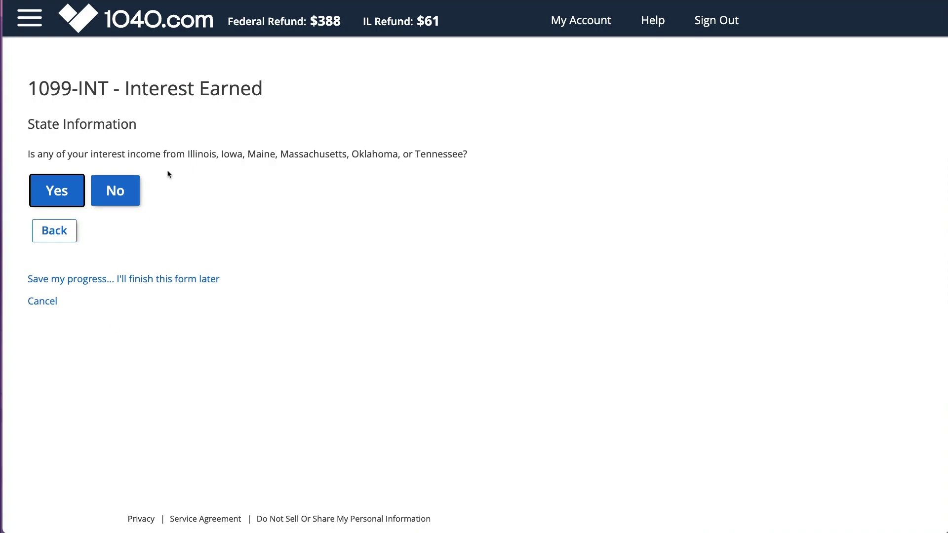
left_click_drag(188, 155, 161, 182)
left_click(71, 196)
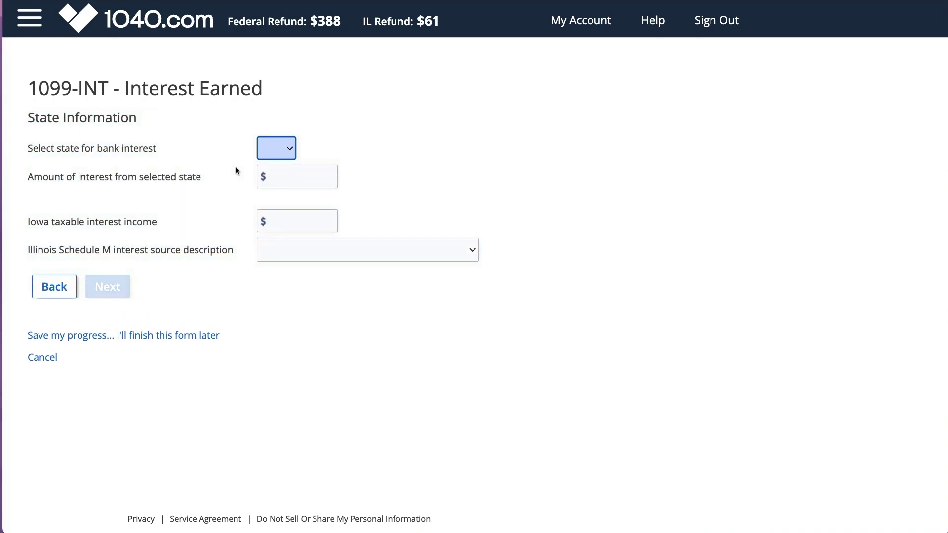
left_click(256, 158)
left_click(321, 150)
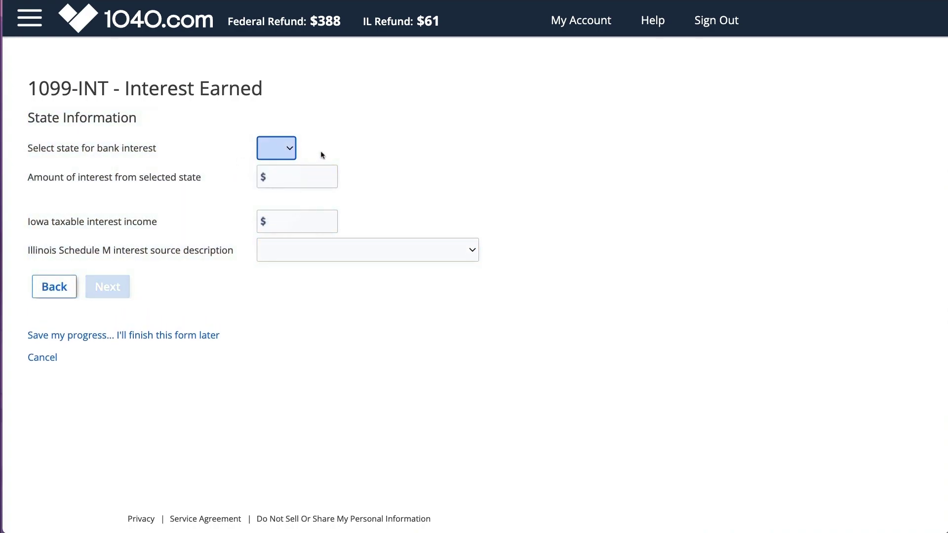
left_click(295, 250)
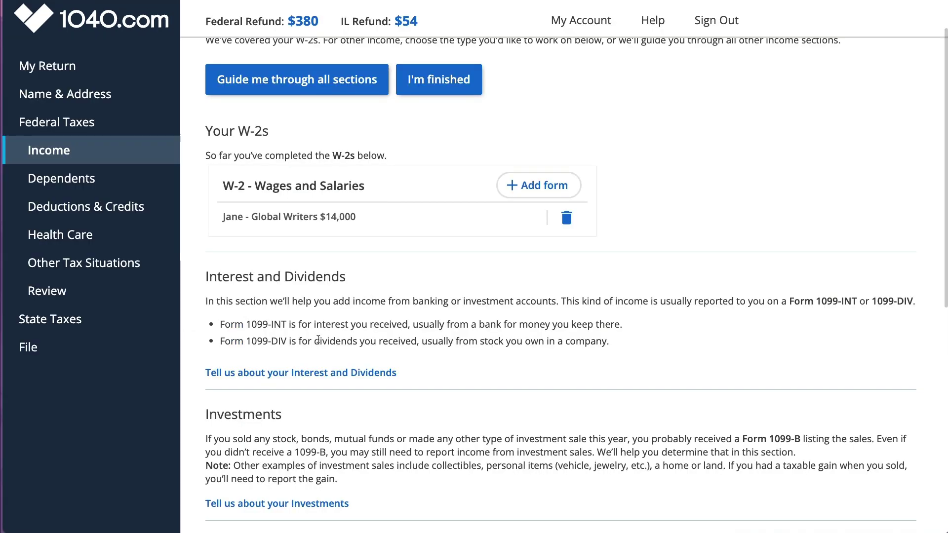
left_click(66, 292)
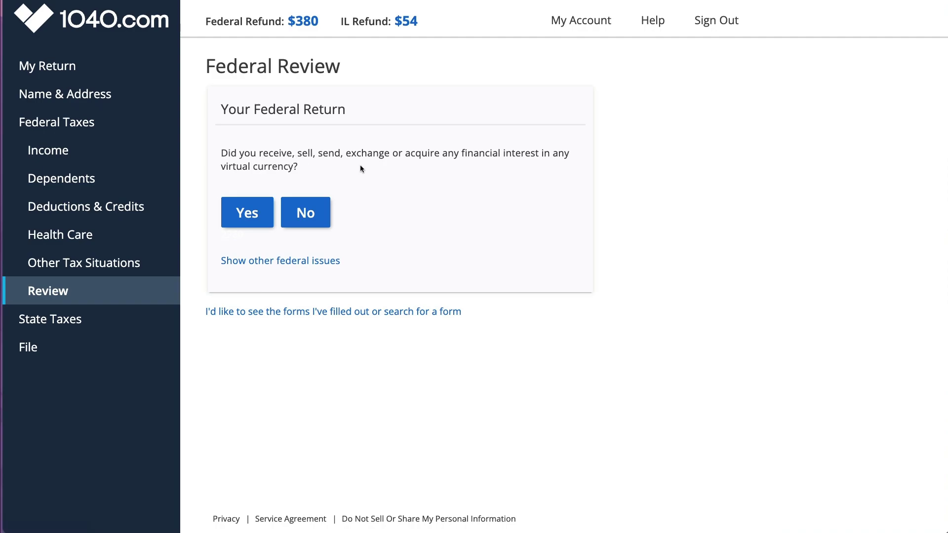
Step: Answer No to the virtual currency, foreign account and retirement disbursement questions
left_click(303, 215)
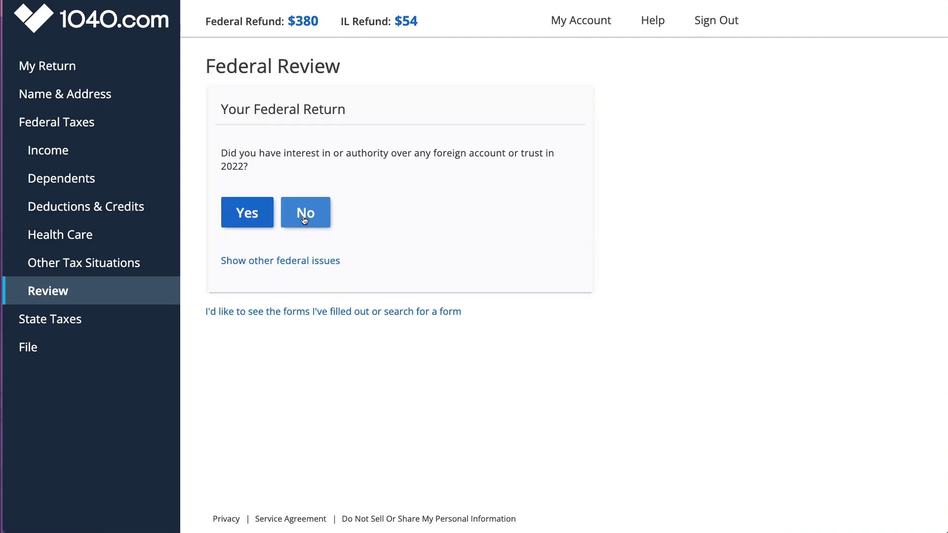
left_click_drag(425, 155, 539, 154)
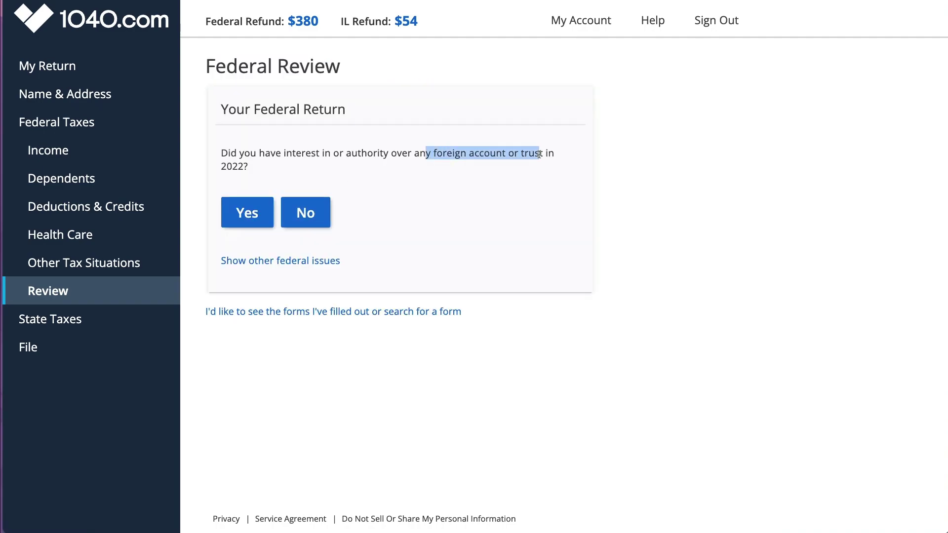
left_click(306, 213)
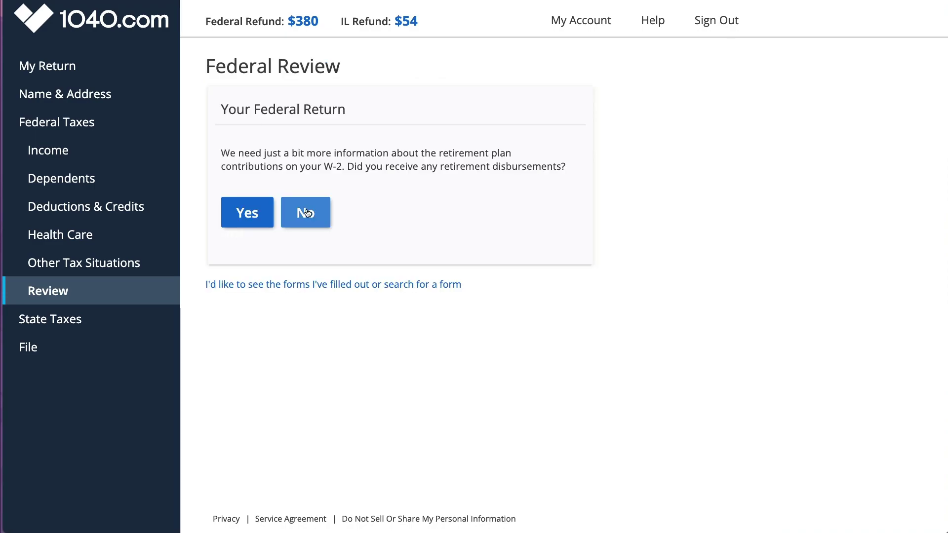
left_click_drag(348, 167, 572, 173)
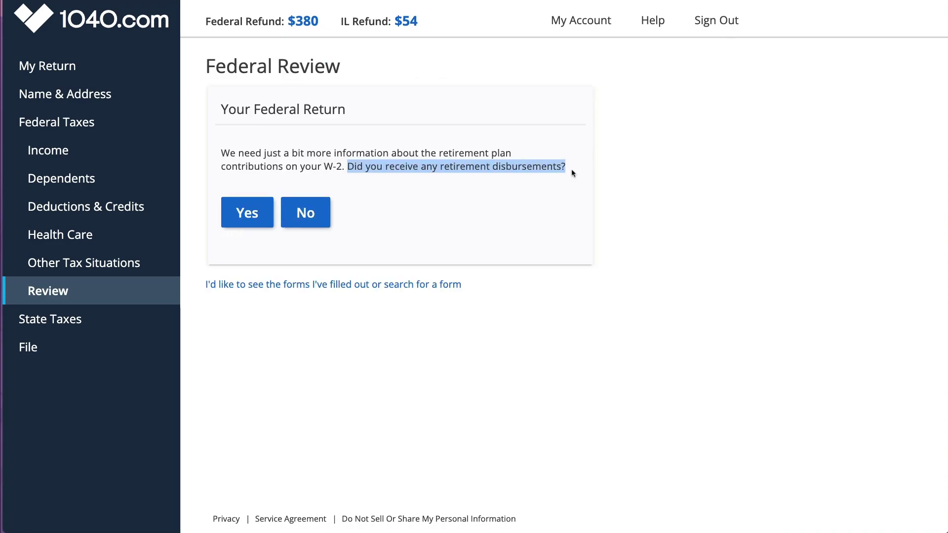
left_click(304, 213)
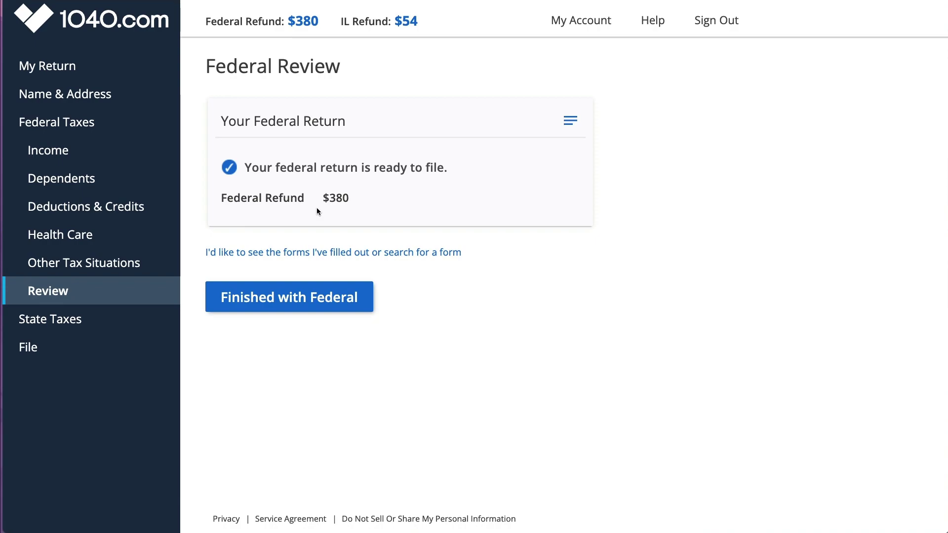
Step: Browse the federal forms by General, Common, Income and filled-in filters, then review the Bank co 1099-INT
left_click(303, 251)
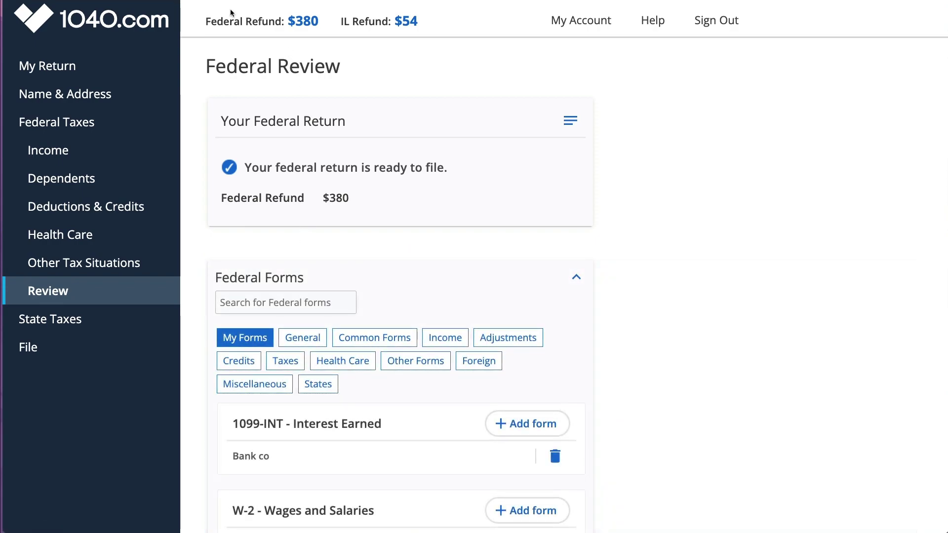
left_click_drag(417, 23, 209, 23)
scroll(355, 157, "down", 5)
left_click(316, 68)
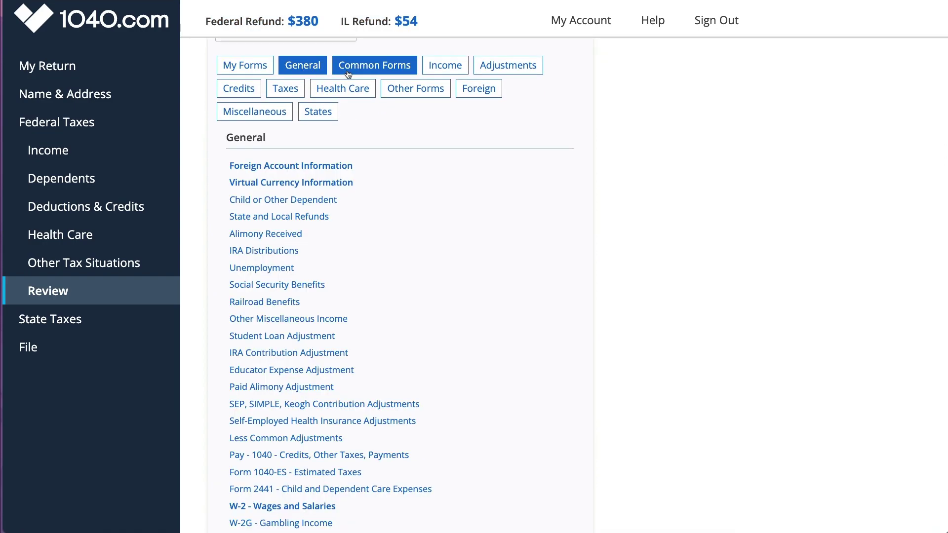
left_click(374, 69)
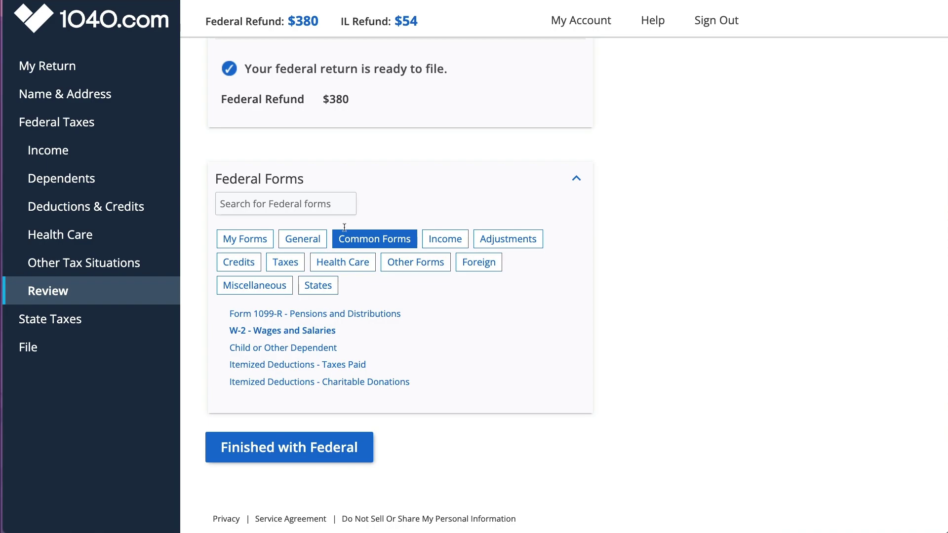
left_click(444, 239)
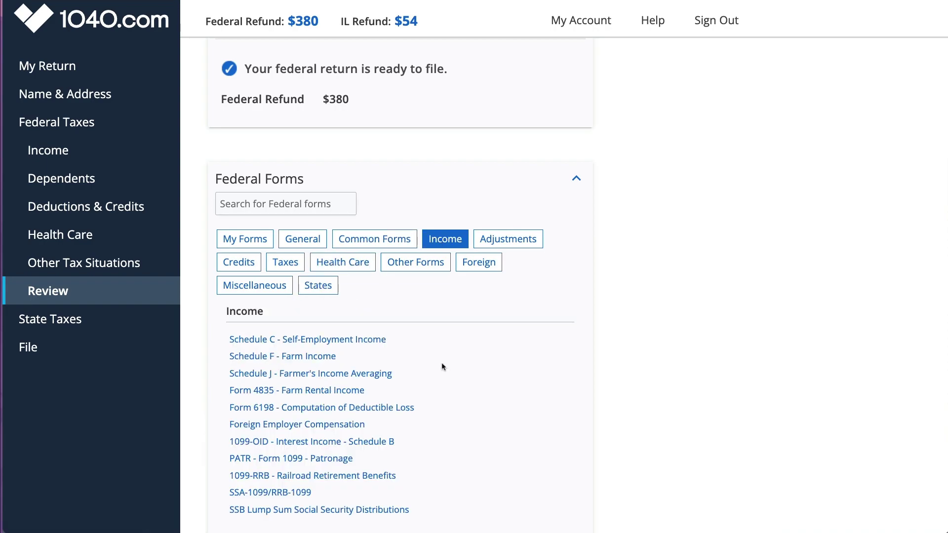
scroll(441, 362, "down", 4)
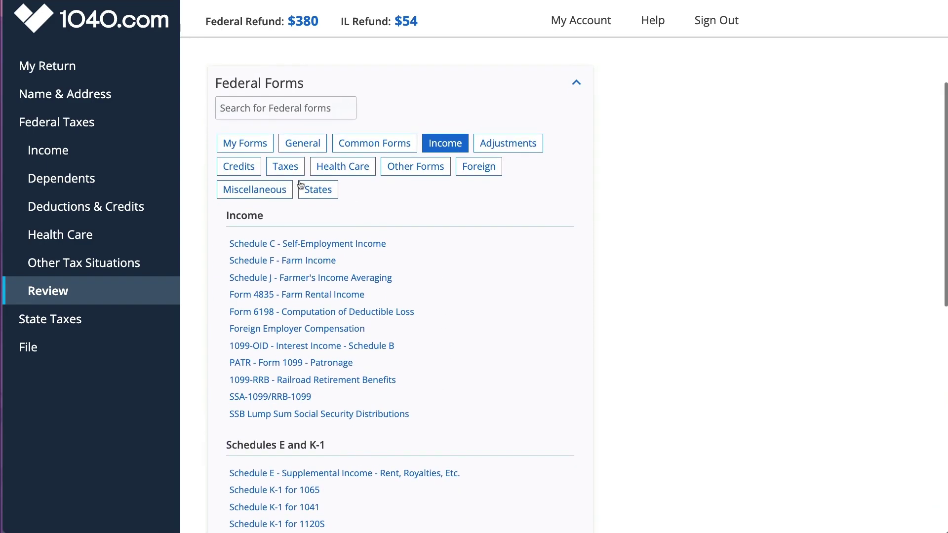
left_click(245, 143)
scroll(313, 339, "down", 1)
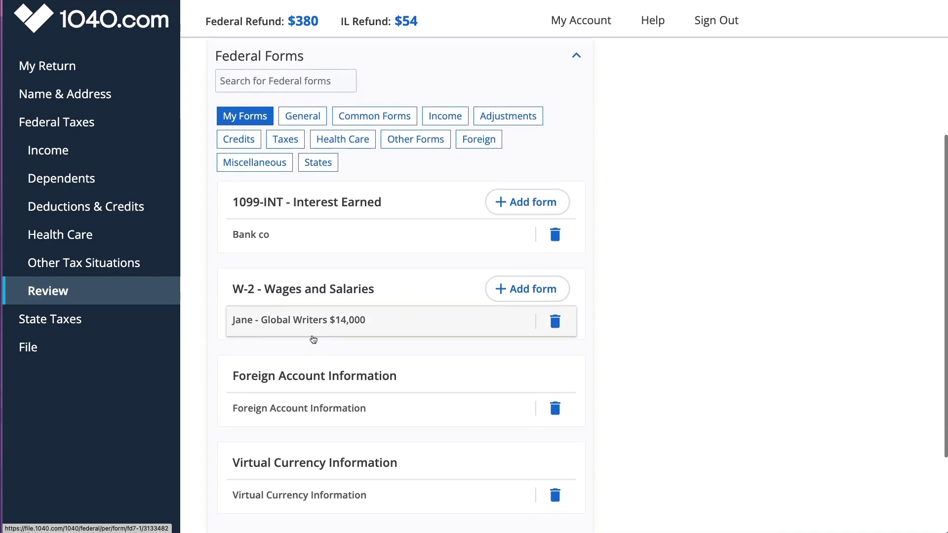
scroll(313, 340, "down", 2)
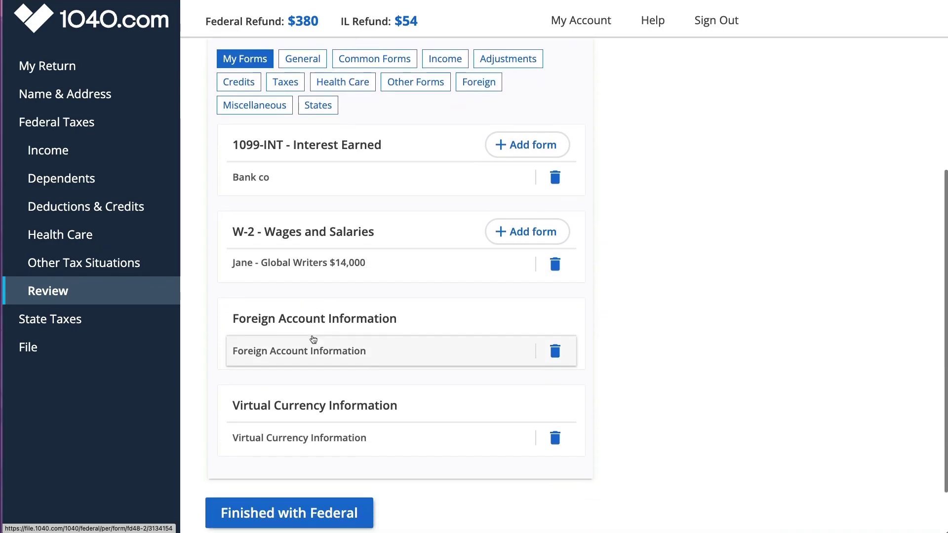
left_click(272, 192)
scroll(331, 348, "down", 10)
scroll(331, 348, "down", 20)
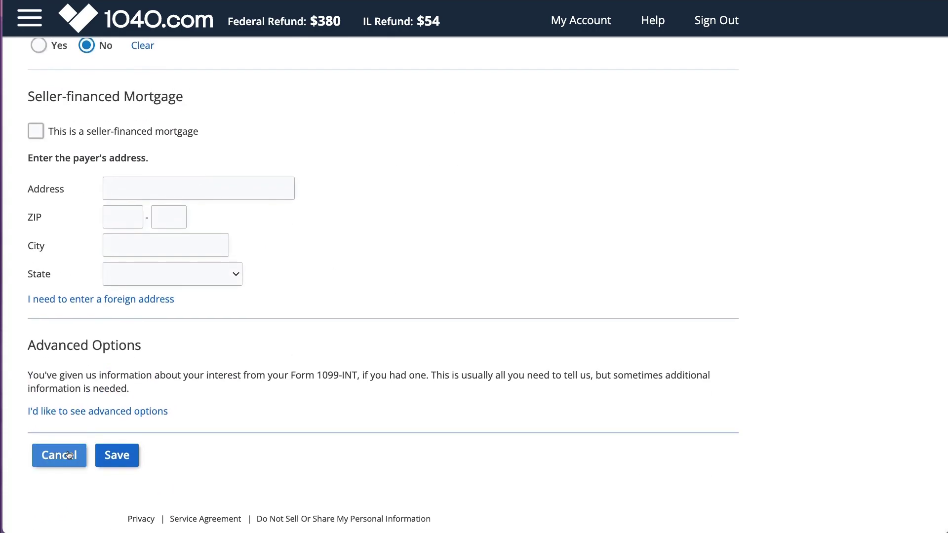
left_click(70, 455)
Step: Start a 1099-DIV from Income > Interest and Dividends and assign it to the Illinois return
left_click(58, 150)
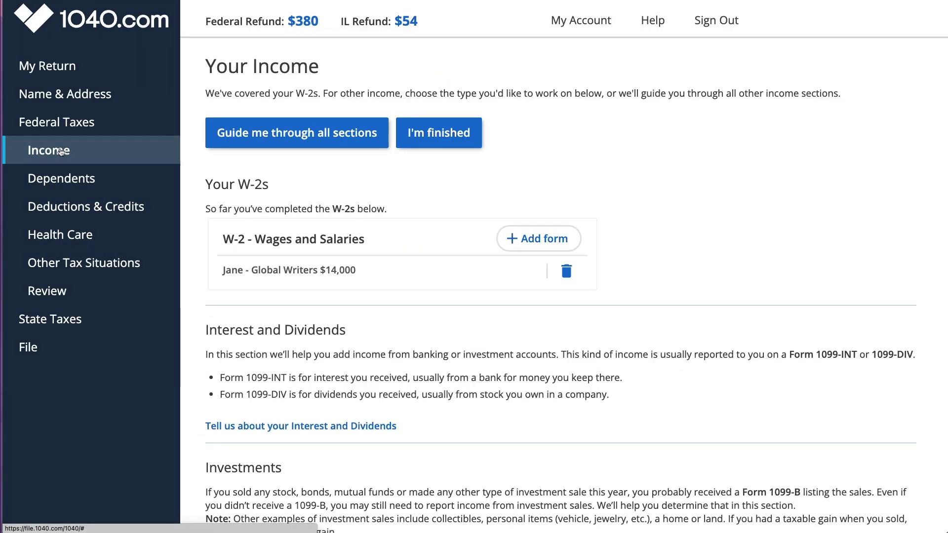
left_click(330, 427)
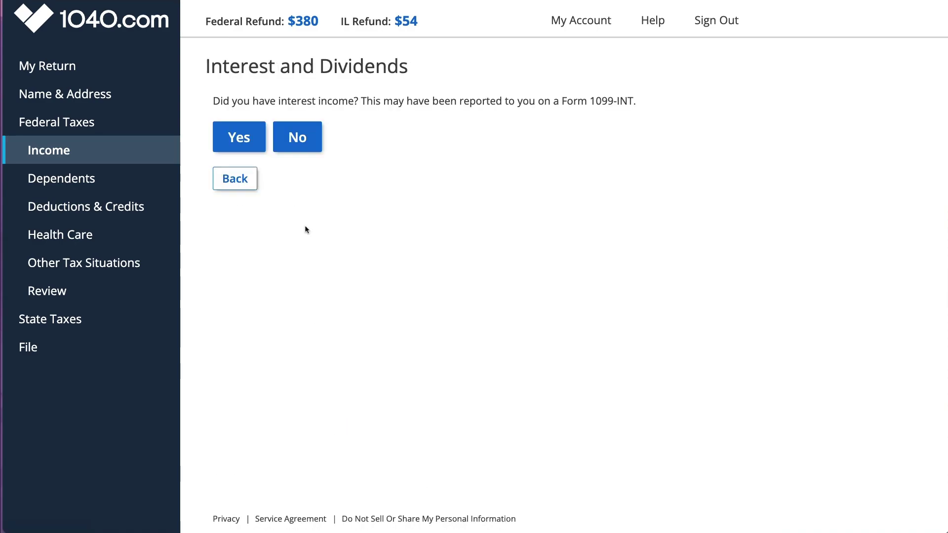
left_click(295, 144)
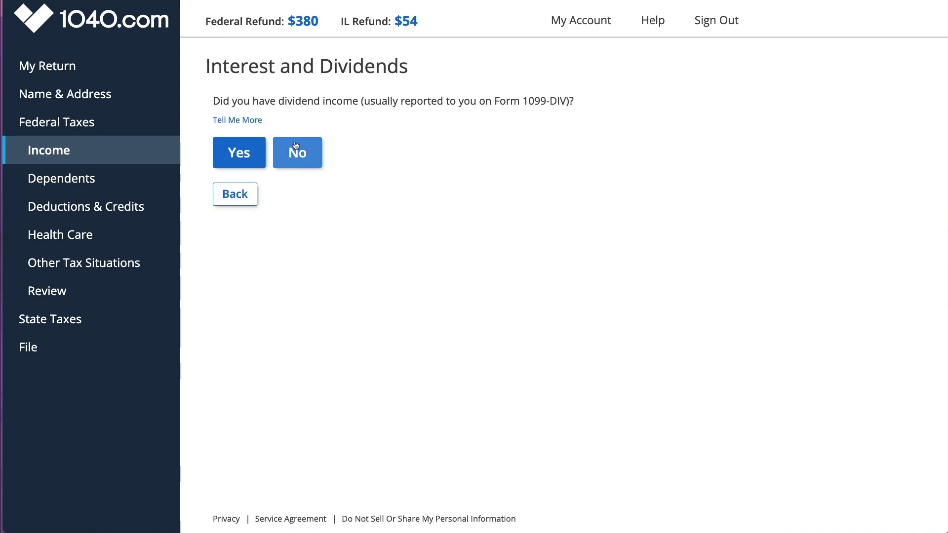
left_click(239, 152)
left_click(278, 125)
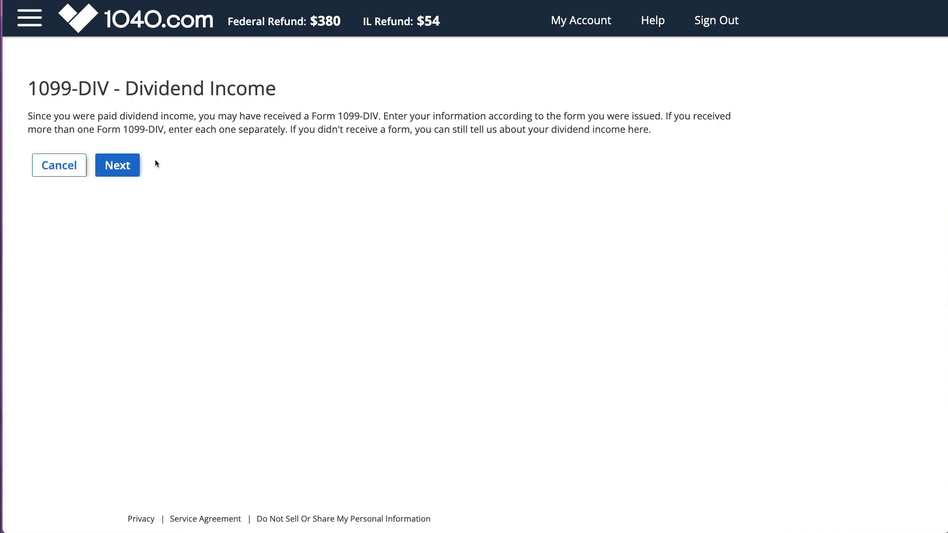
left_click(126, 167)
left_click(123, 147)
key("Escape")
left_click(161, 145)
left_click(50, 394)
left_click(106, 142)
Step: Enter Broker A as payer with its TIN, marking it non-SSN with no address or account number
type("Broker A")
left_click(107, 217)
left_click(71, 208)
type("151245638")
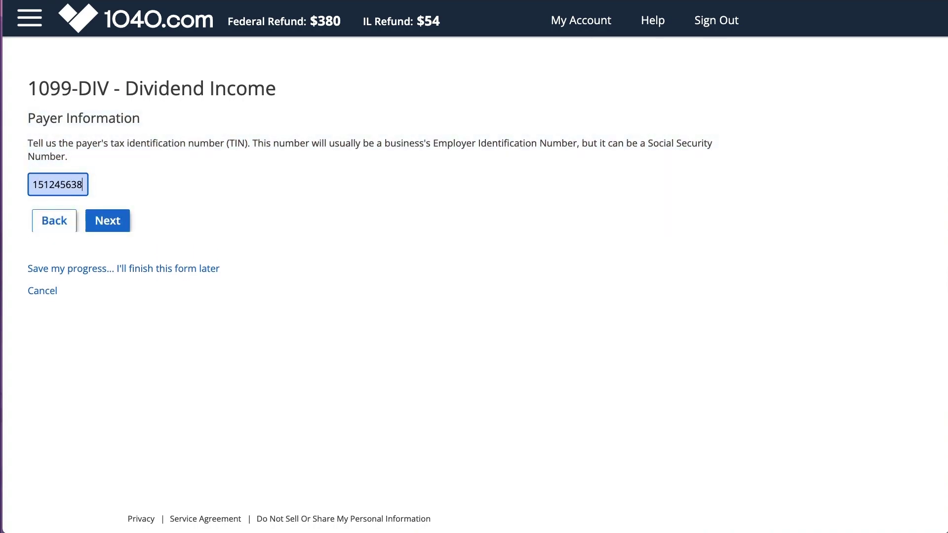
left_click(107, 220)
left_click(113, 196)
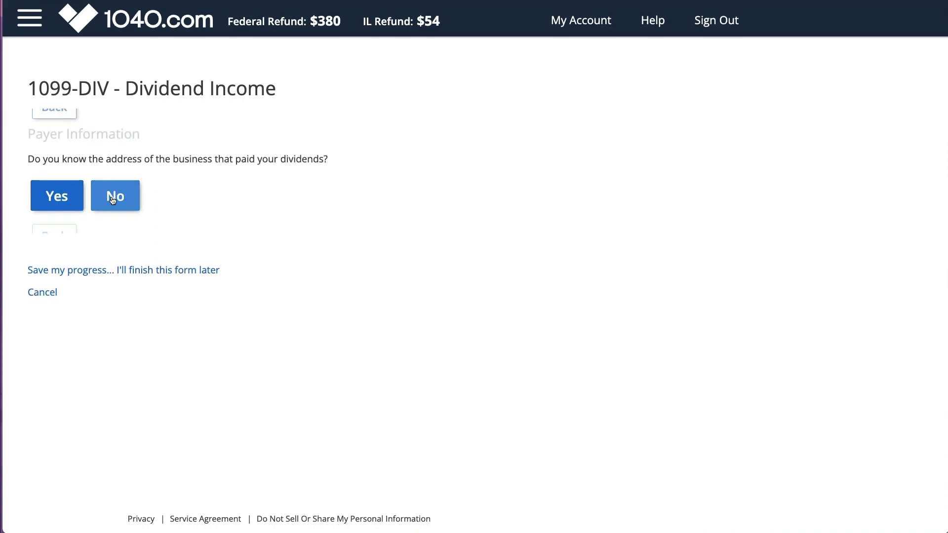
left_click(113, 199)
left_click(114, 198)
Step: Enter ordinary dividends 250 in box 1a and qualified dividends 150 in box 1b
left_click(262, 198)
type("250")
key("Tab")
type("150")
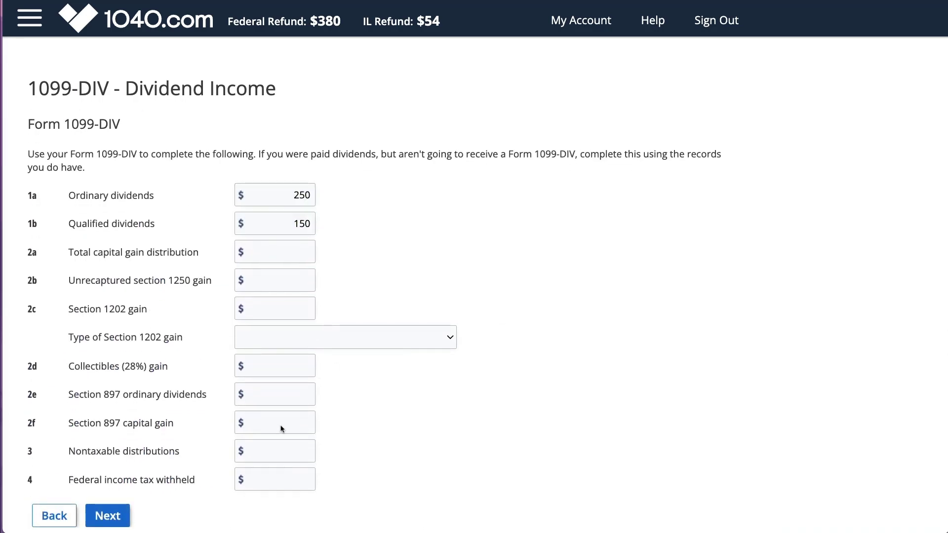
left_click(116, 516)
left_click(106, 433)
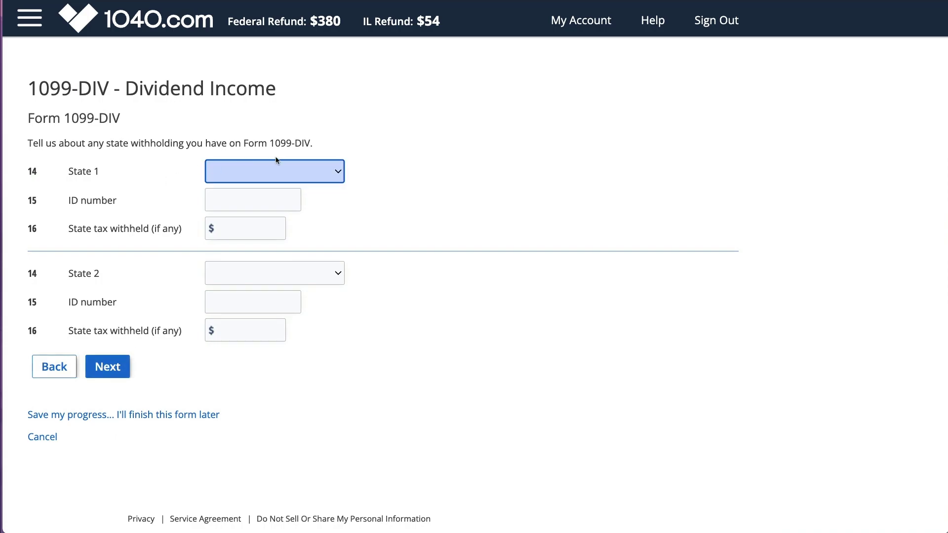
left_click(111, 366)
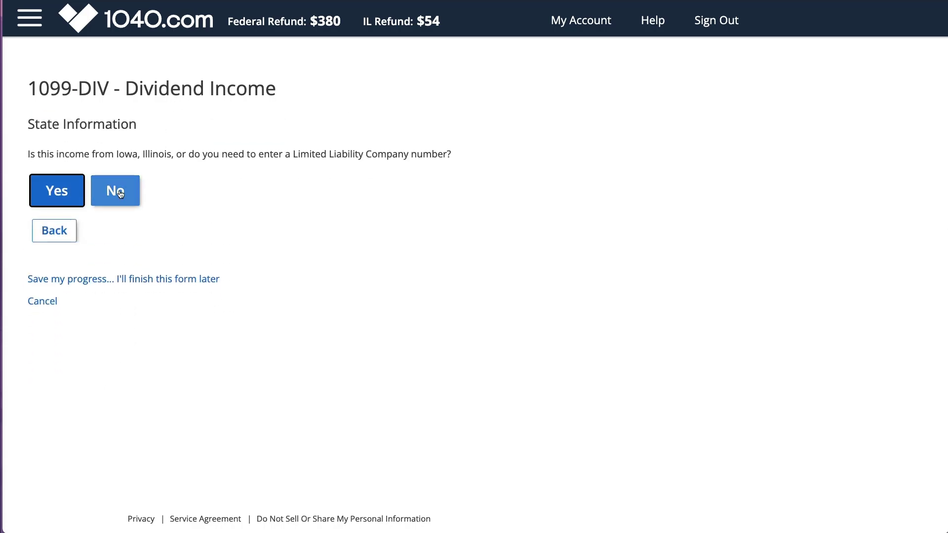
Step: Confirm the income involves Iowa or Illinois and save the 1099-DIV
left_click(66, 192)
left_click(223, 251)
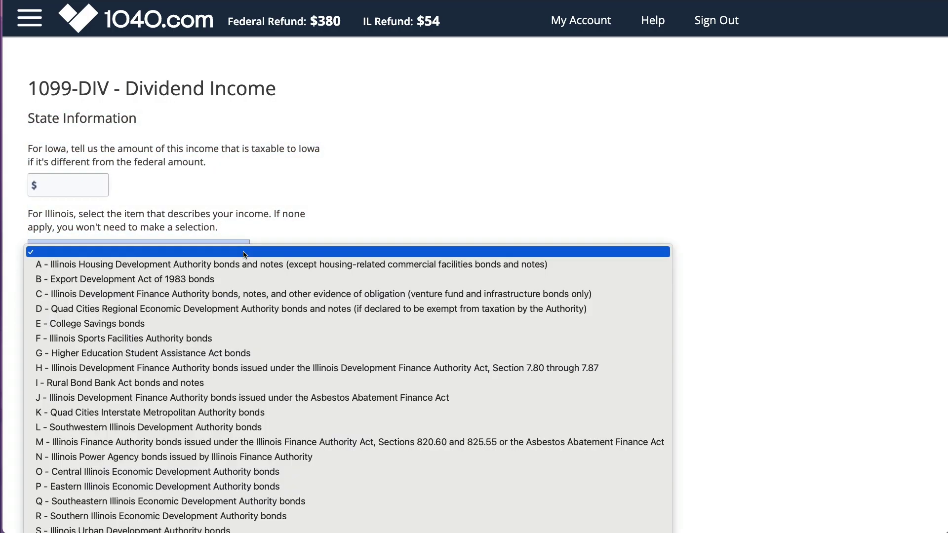
left_click(271, 236)
left_click(109, 339)
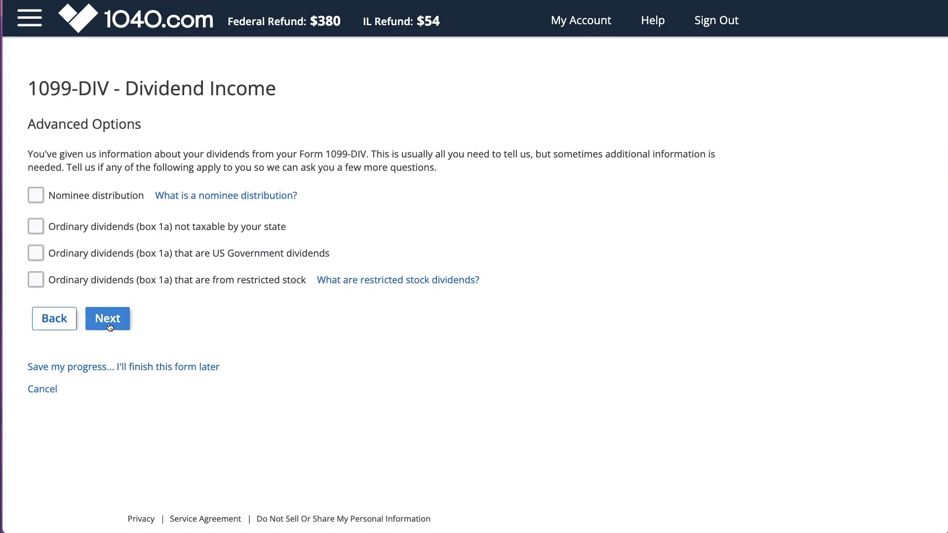
left_click(108, 318)
left_click(112, 202)
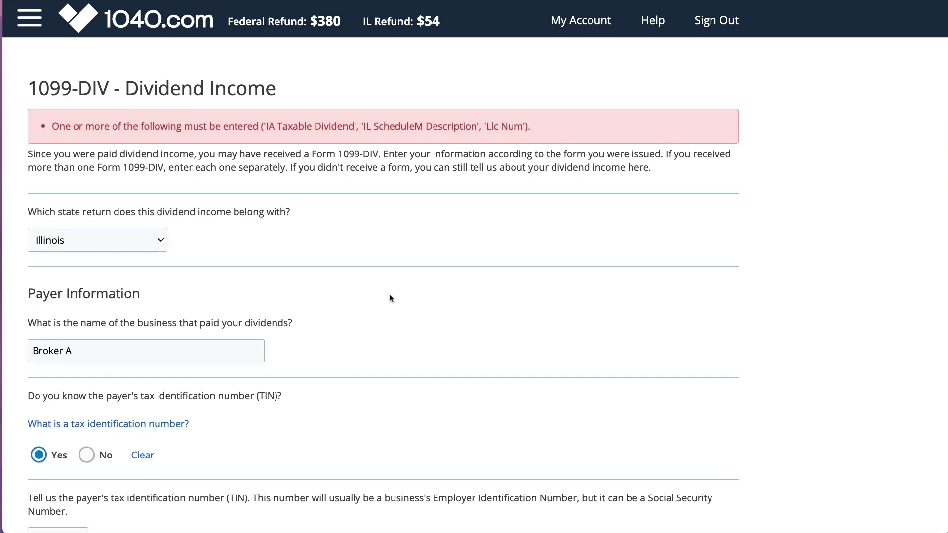
Step: Set the Iowa taxable amount to 0, resave the 1099-DIV, and finish adding dividend forms
scroll(390, 298, "down", 20)
left_click(69, 259)
type("0")
scroll(113, 337, "down", 5)
left_click(118, 473)
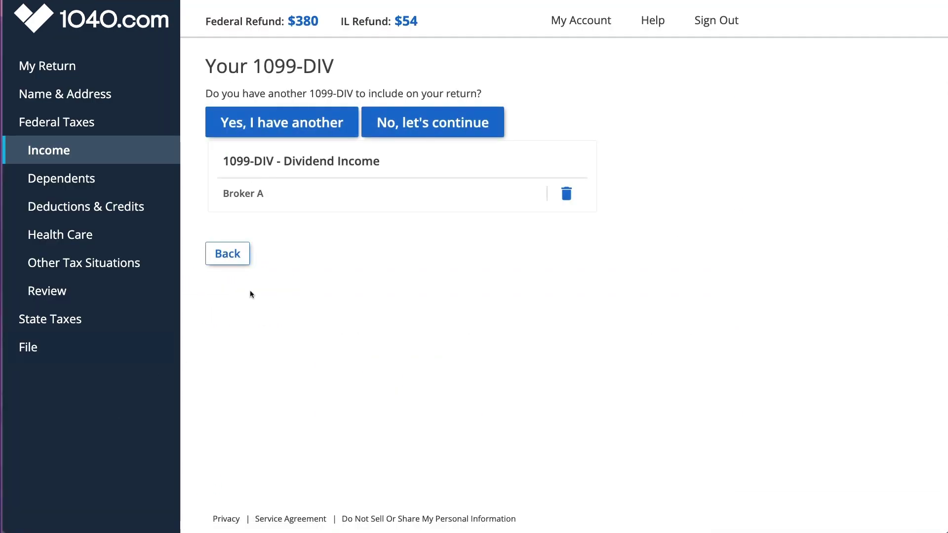
left_click(452, 121)
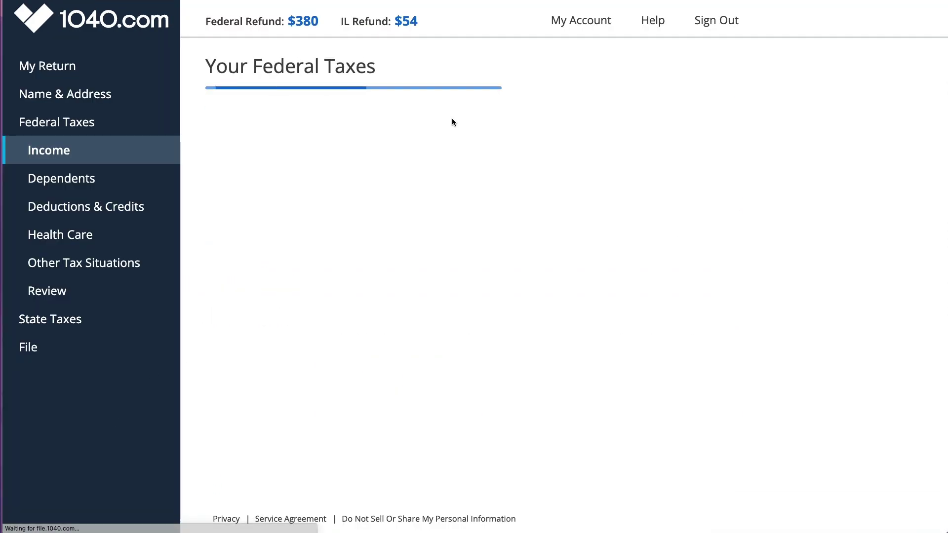
Step: Search help for 'stock' and add a 1099-B/8949 Stock Transactions and Sale of Assets form
left_click(652, 21)
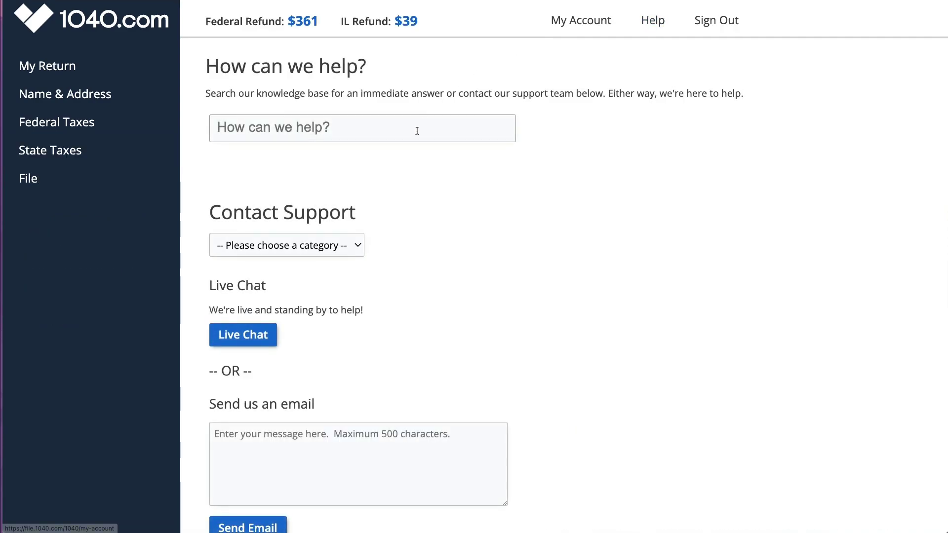
left_click(417, 130)
type("stock")
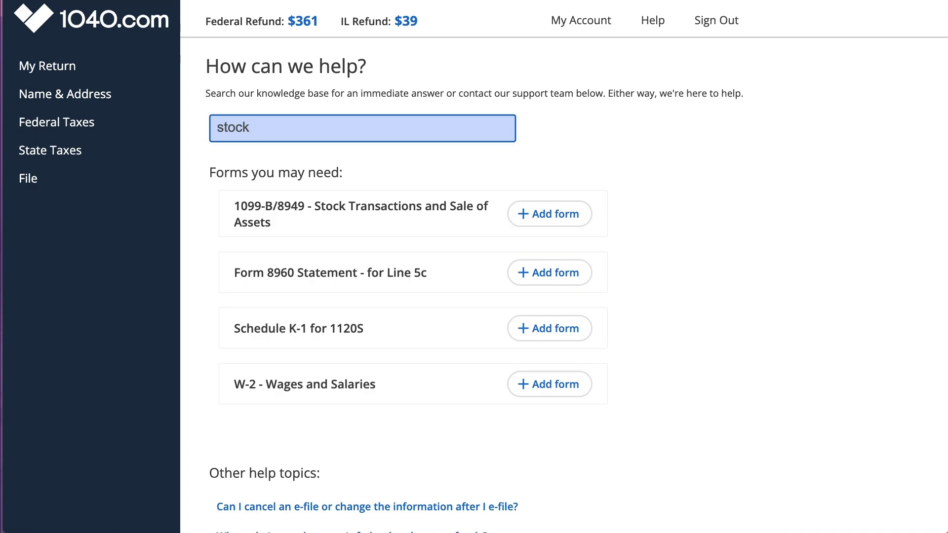
left_click(530, 220)
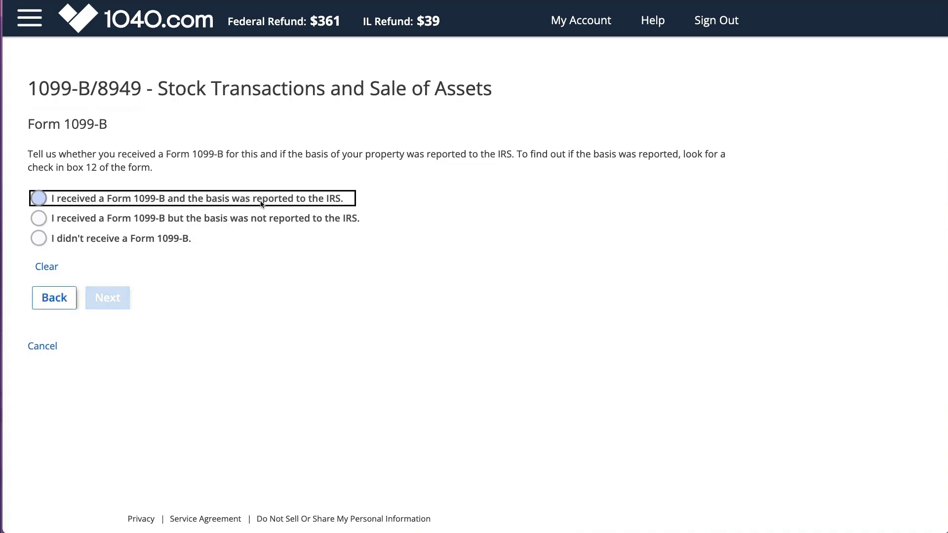
Step: Report a basis-reported 1099-B for 'XYZ Long' property bought on various dates
left_click(37, 198)
left_click(101, 297)
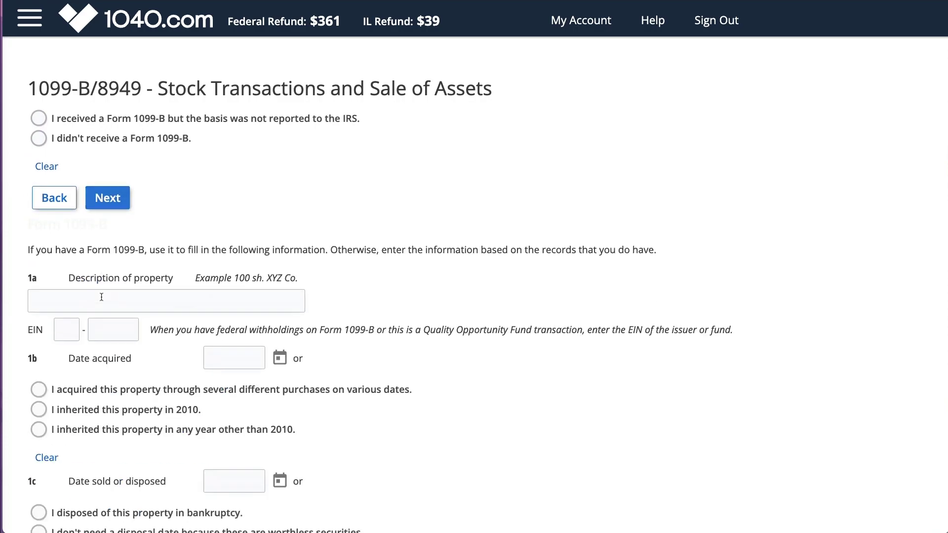
left_click(119, 197)
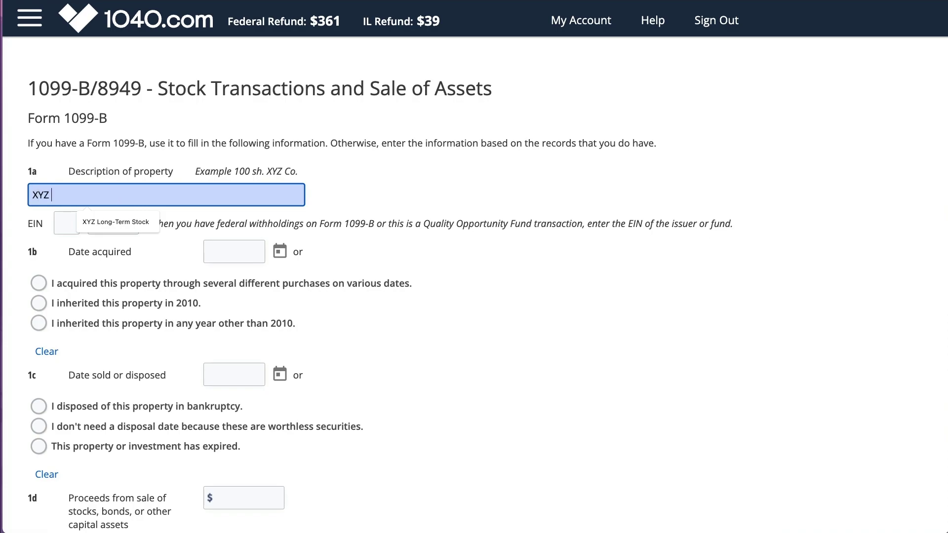
type("XYZ Long Term Stock")
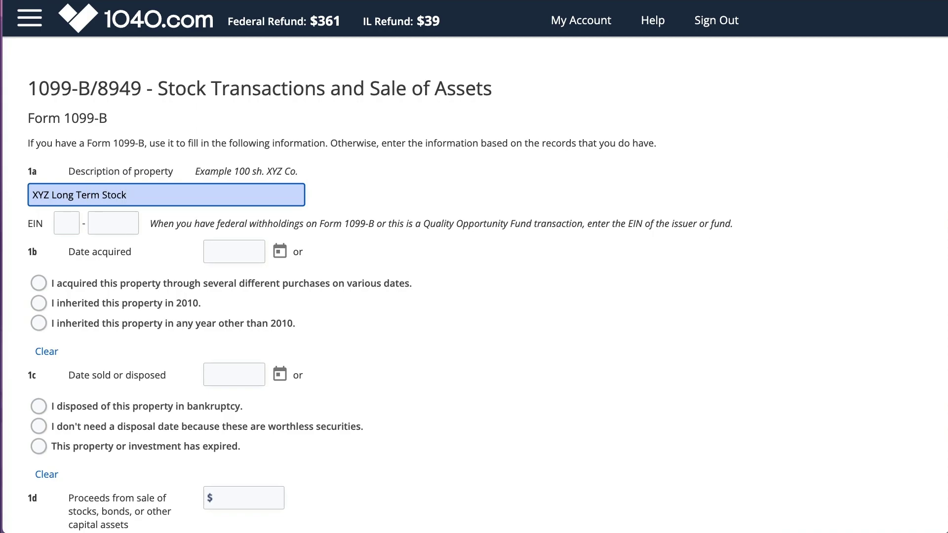
left_click(270, 228)
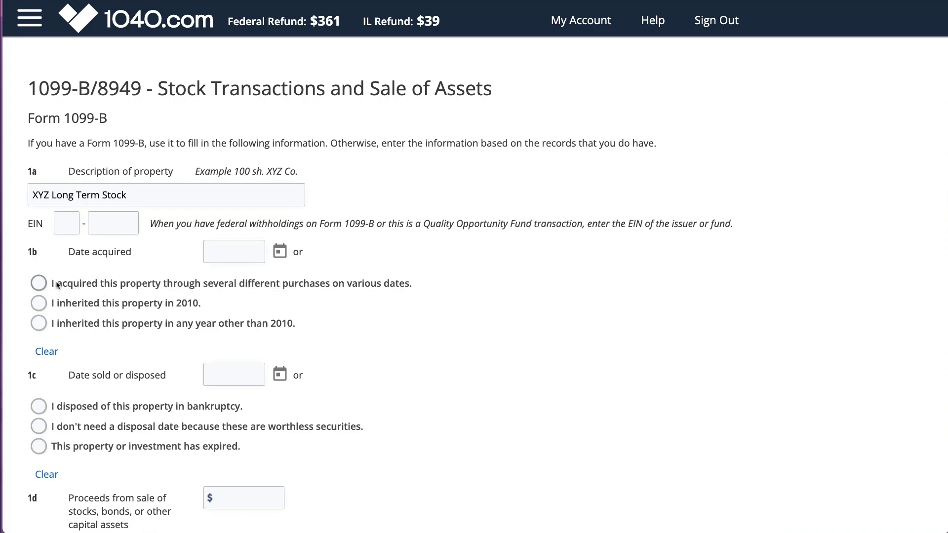
left_click(39, 283)
Step: Set the date sold to 6/21/2022 using the calendar
scroll(106, 325, "down", 3)
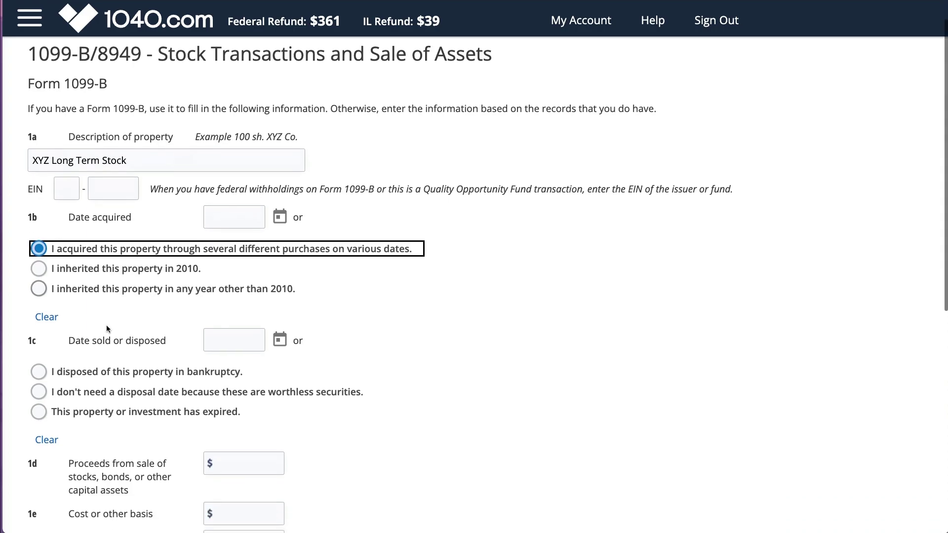
left_click(234, 292)
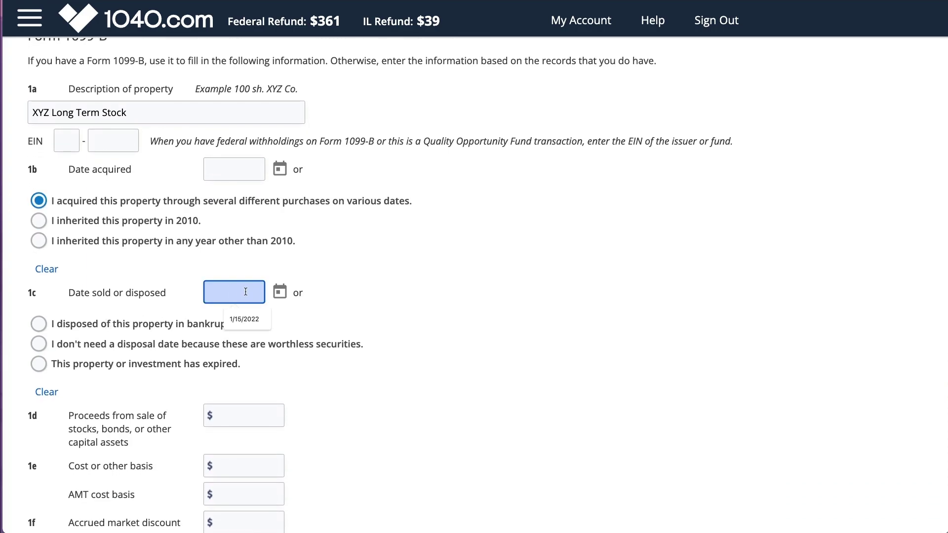
left_click(279, 293)
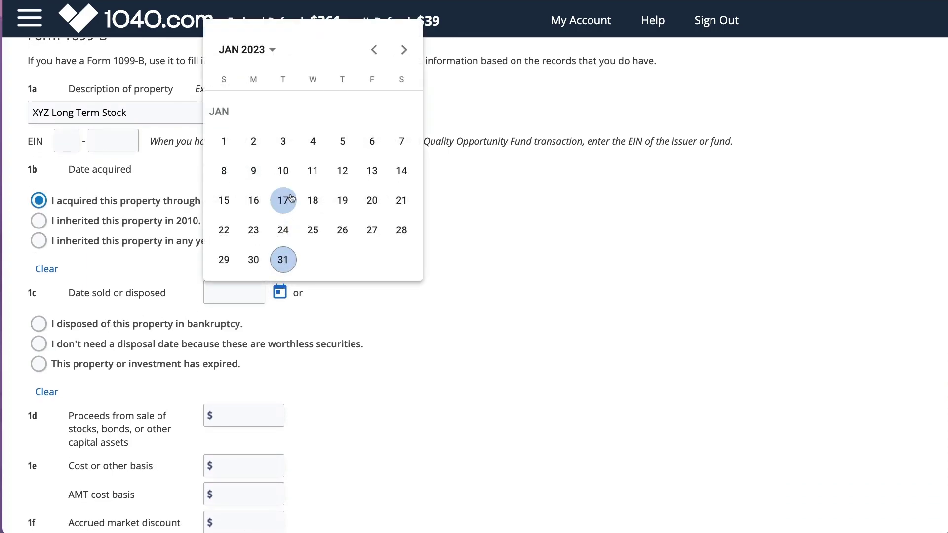
left_click(272, 53)
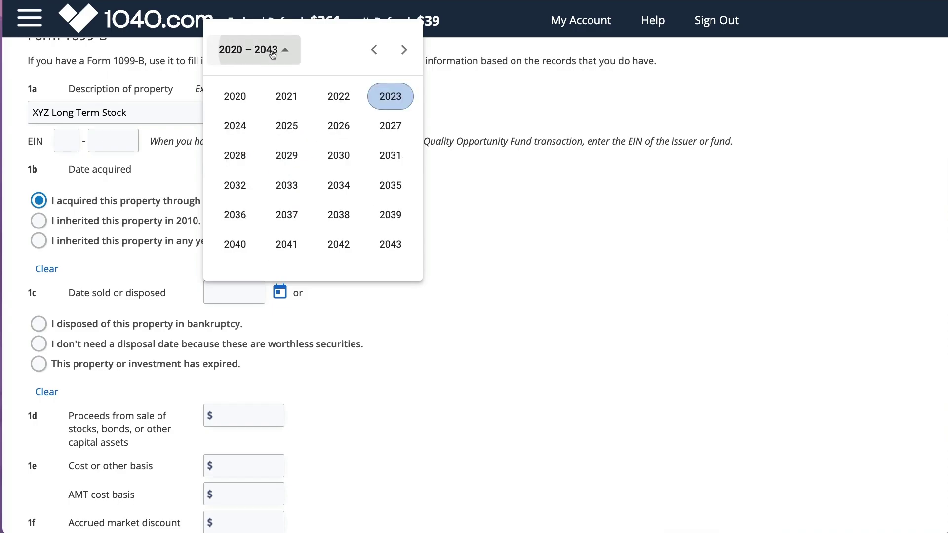
left_click(335, 93)
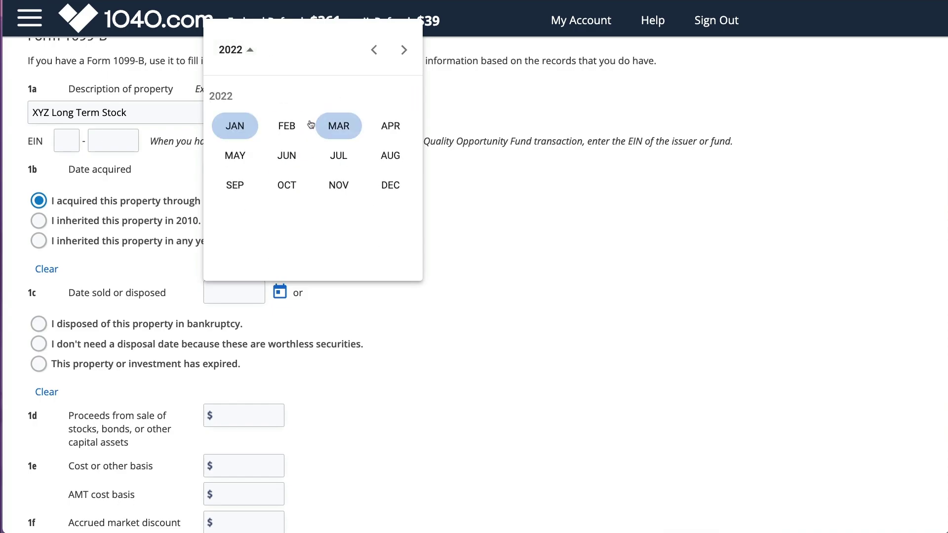
left_click(287, 154)
left_click(282, 198)
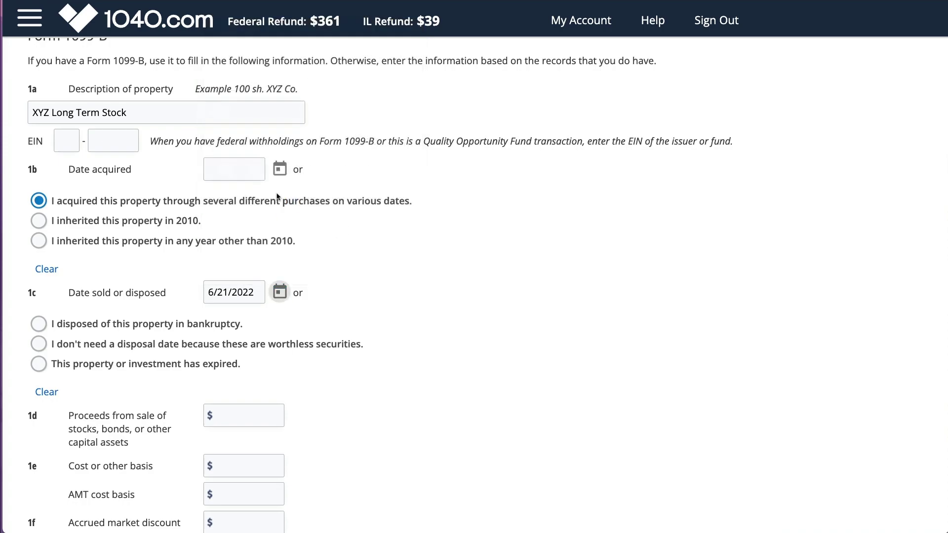
Step: Enter 2,000 sale proceeds and 1,700 cost basis, then submit the 1099-B details
scroll(188, 331, "down", 3)
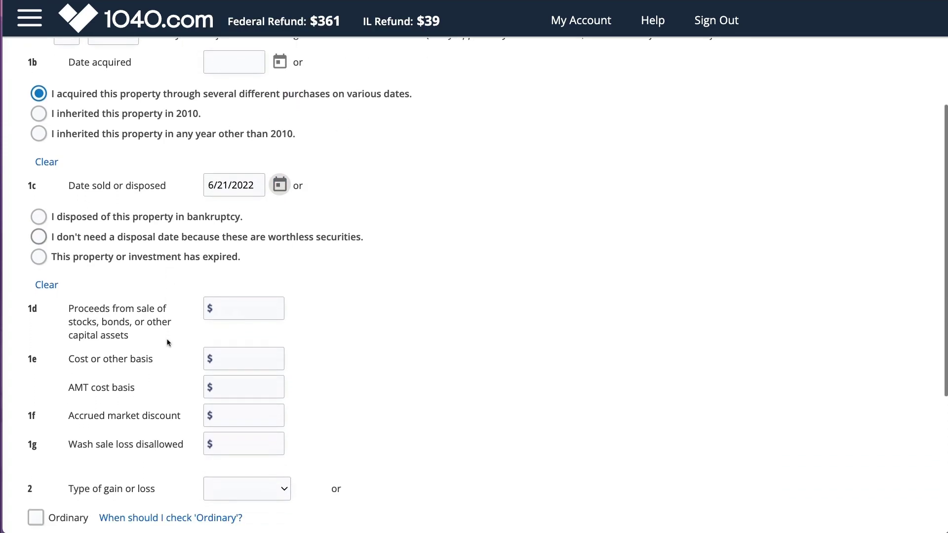
left_click(252, 273)
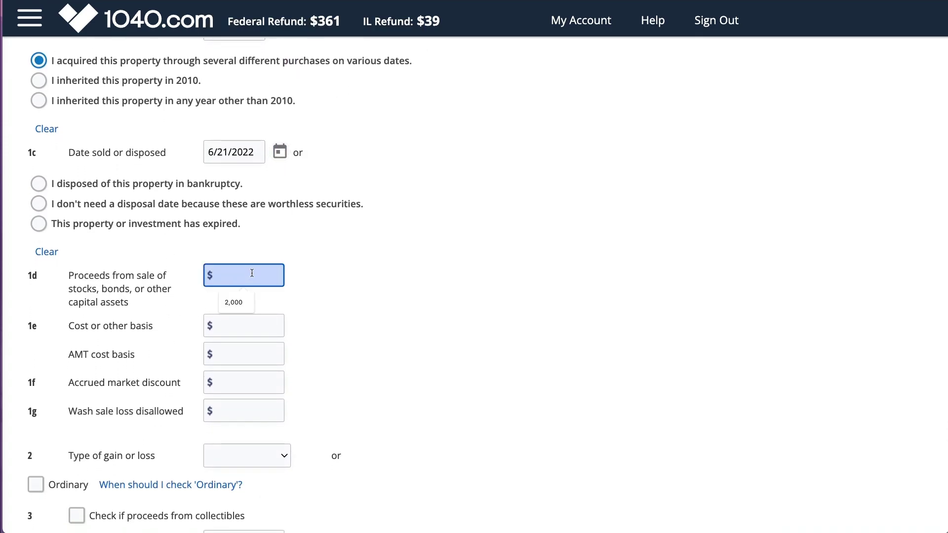
type("200")
left_click(244, 325)
type("1")
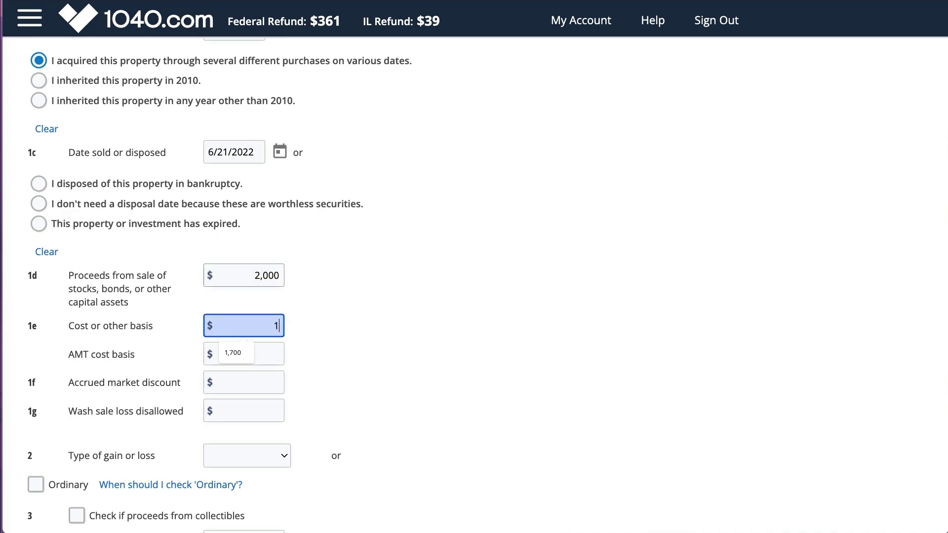
type(",700")
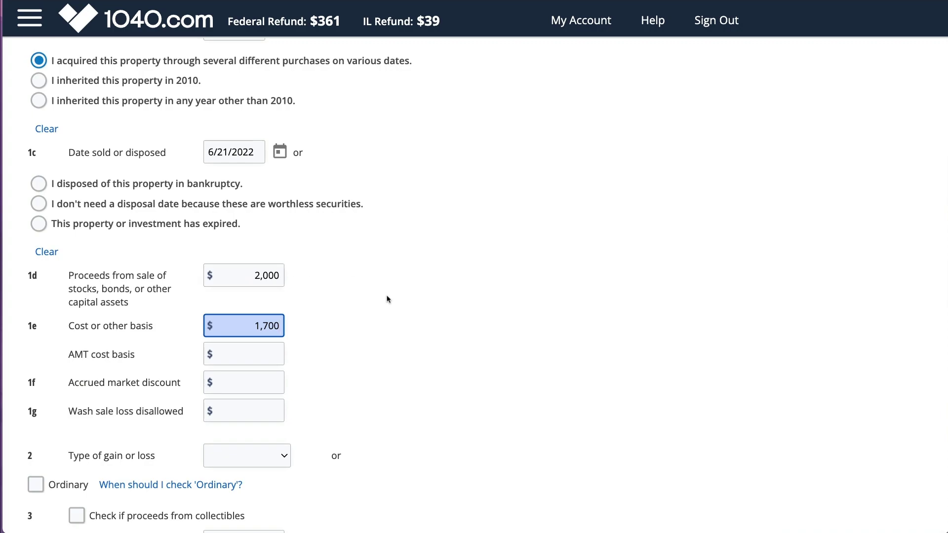
left_click(388, 298)
scroll(388, 299, "down", 3)
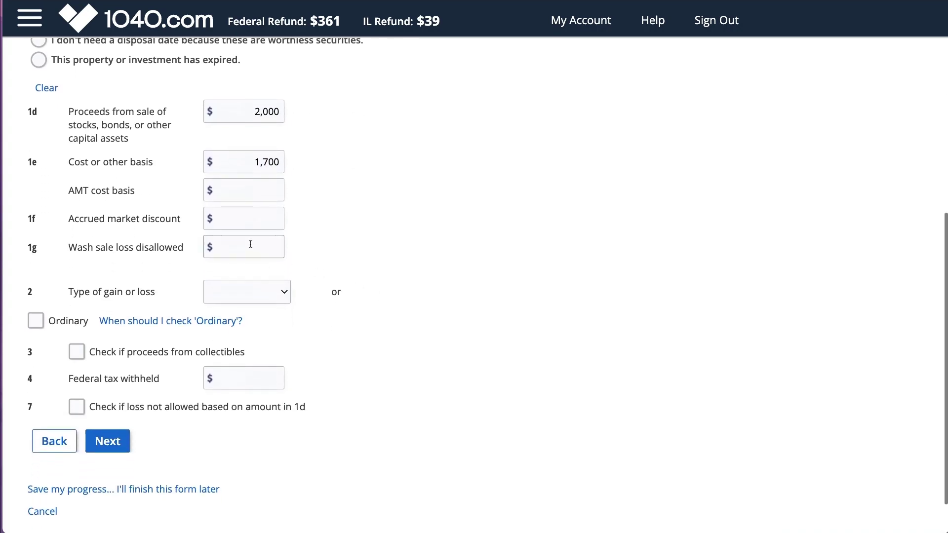
left_click(250, 243)
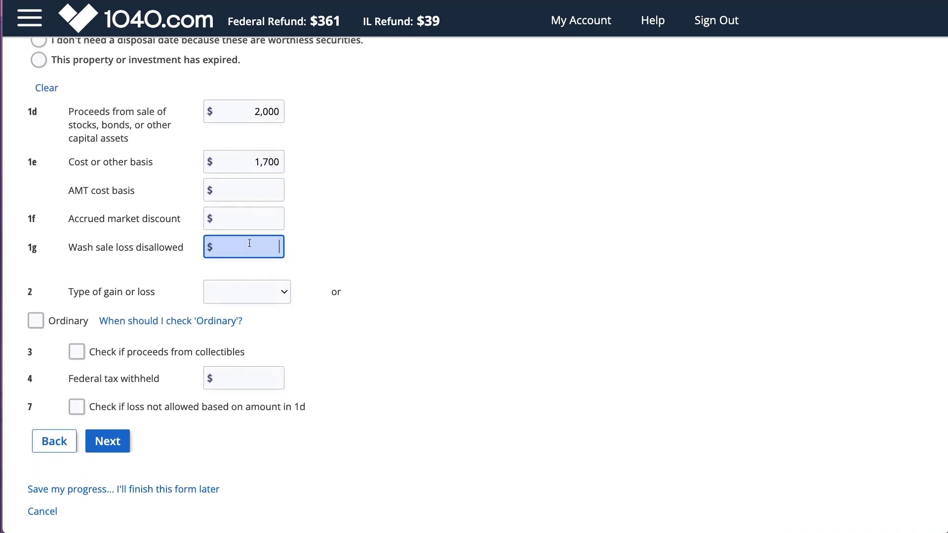
left_click(109, 441)
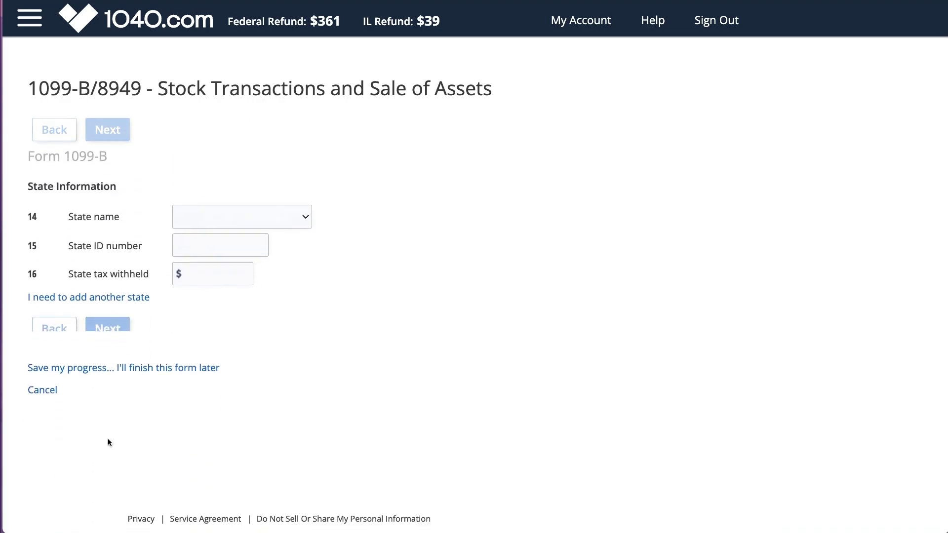
Step: Decline any Form 8949 adjustment and attribute the stock sale to Illinois
left_click(116, 296)
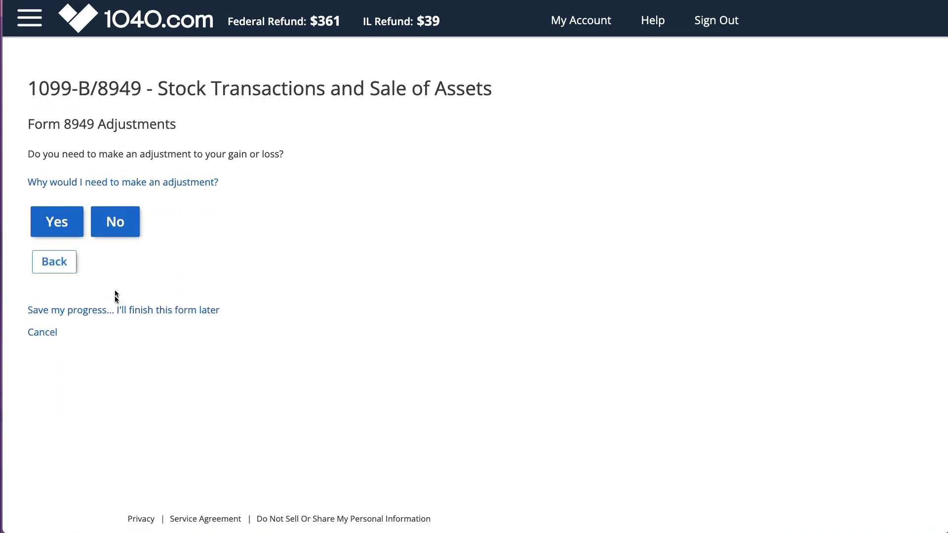
left_click(121, 230)
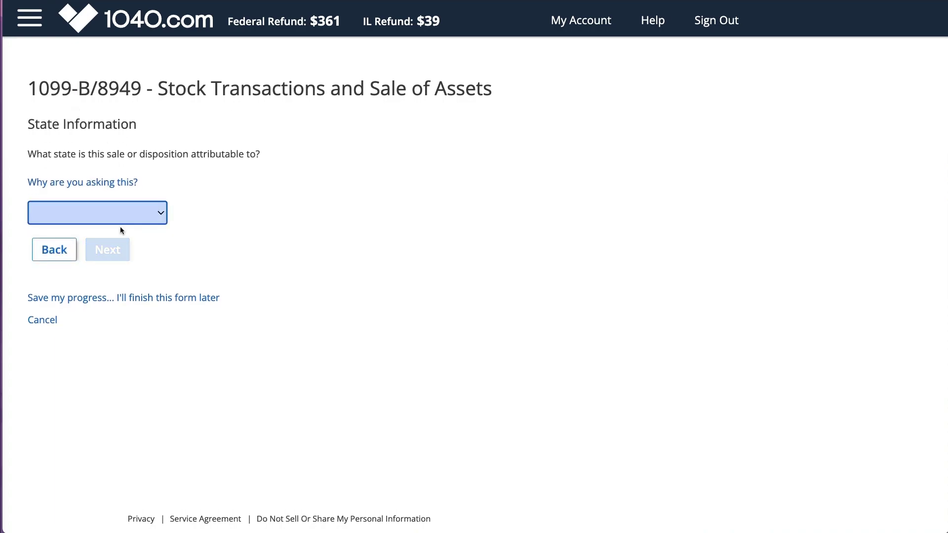
left_click(119, 183)
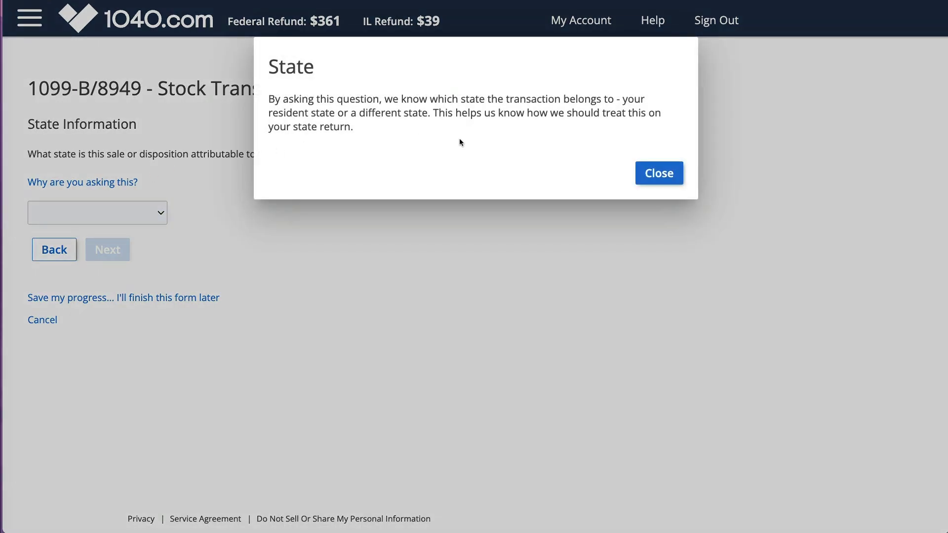
left_click(640, 172)
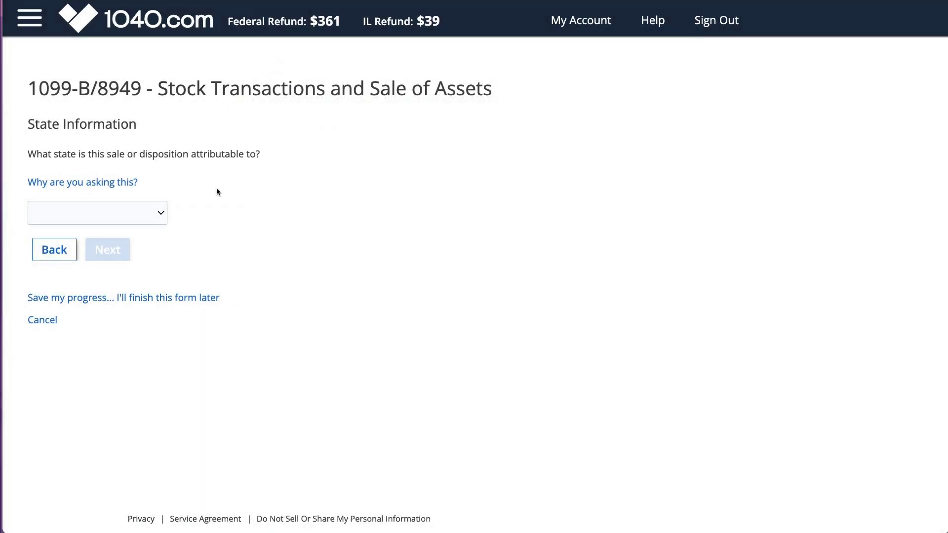
left_click(159, 213)
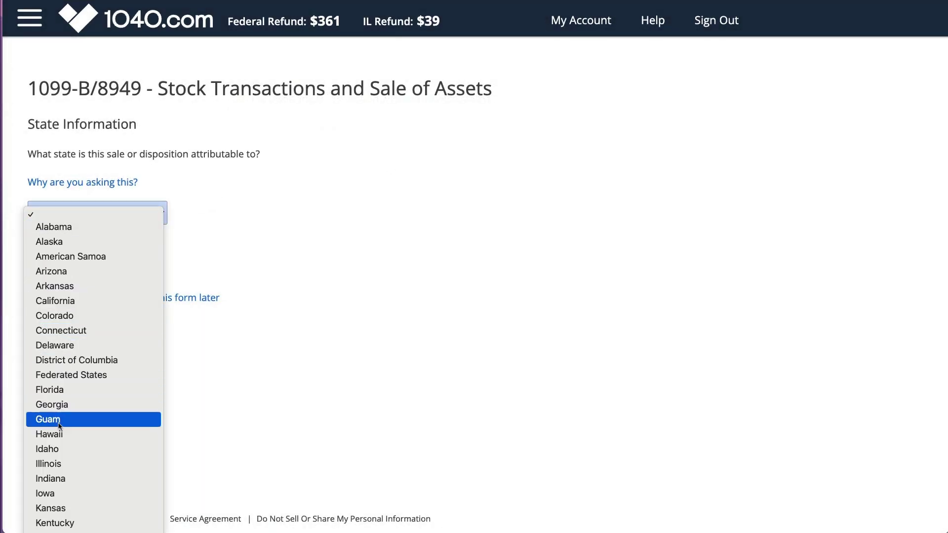
left_click(58, 465)
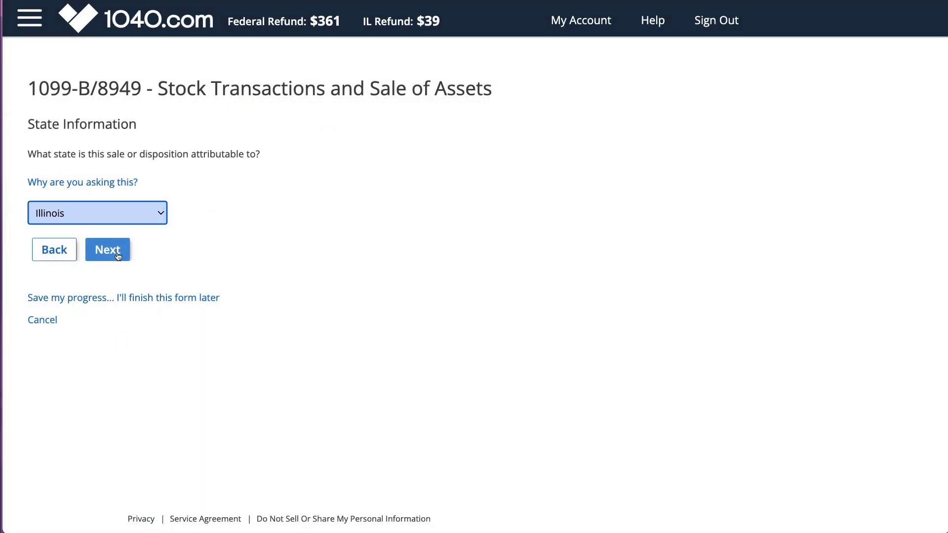
left_click(118, 253)
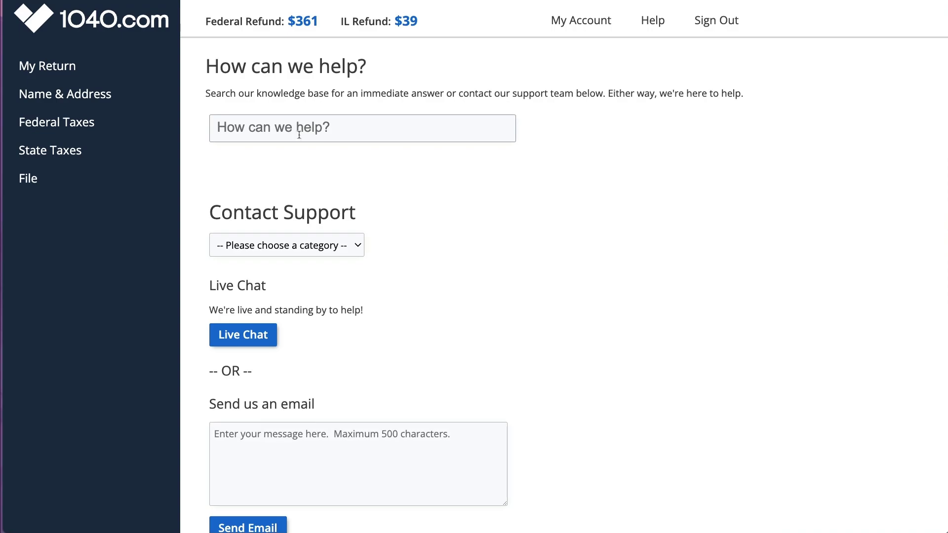
Step: Review Other Income in the federal income summary, noting the unemployment compensation mention, then go to Help
left_click(90, 127)
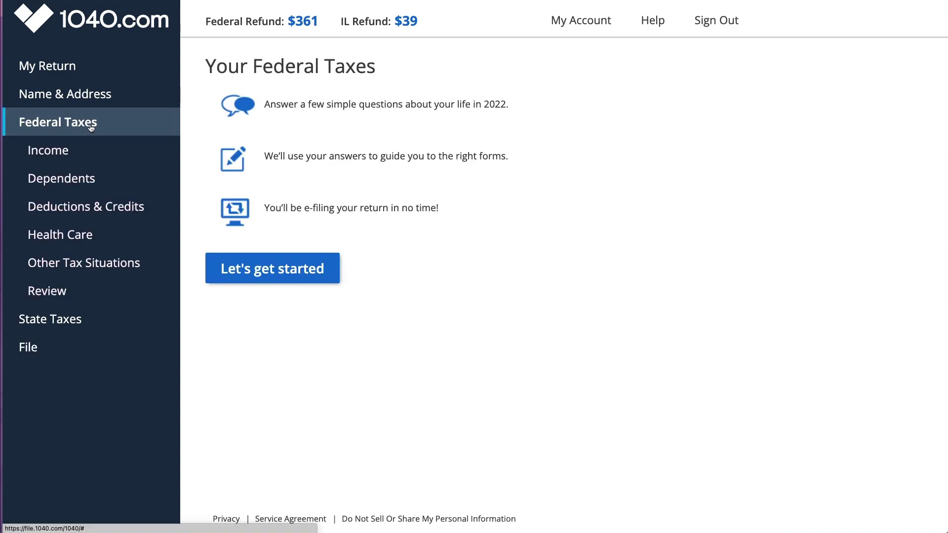
left_click(69, 154)
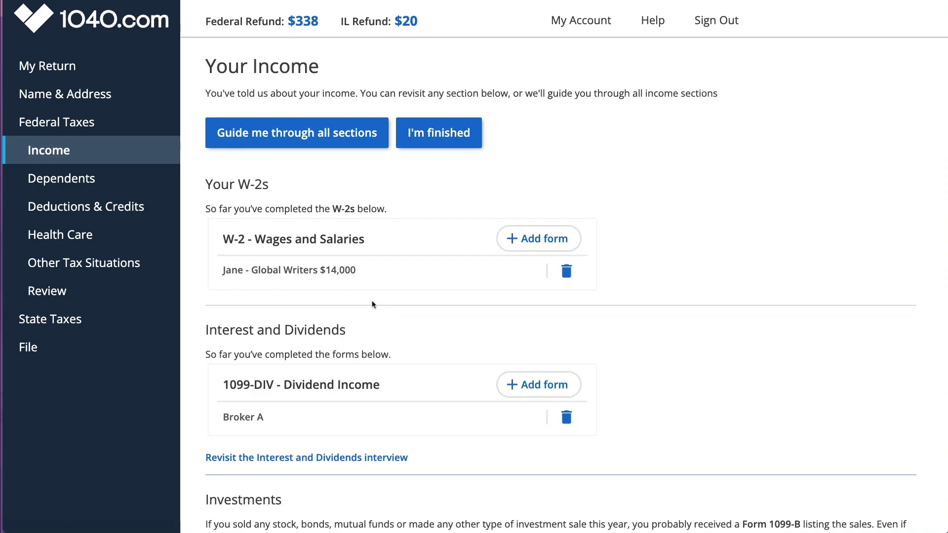
scroll(372, 301, "down", 3)
scroll(371, 304, "down", 10)
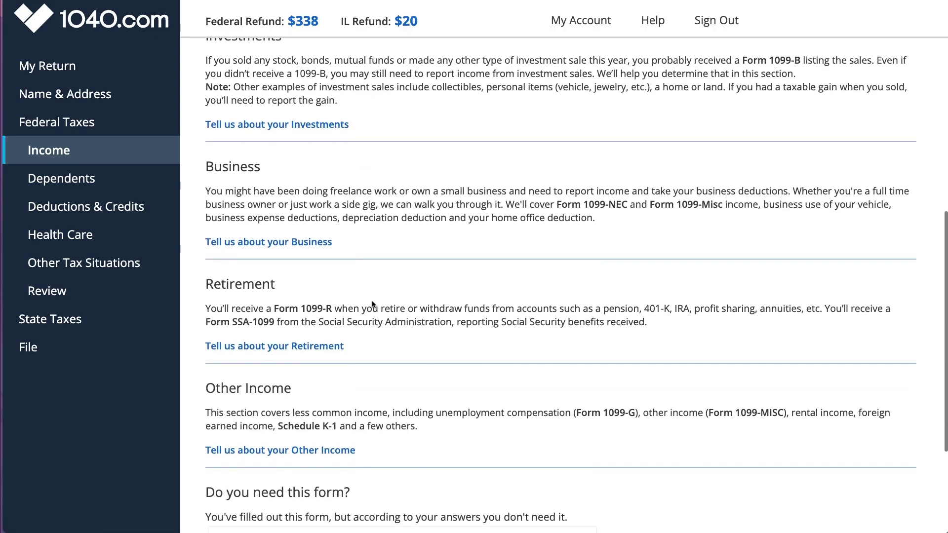
scroll(372, 302, "down", 2)
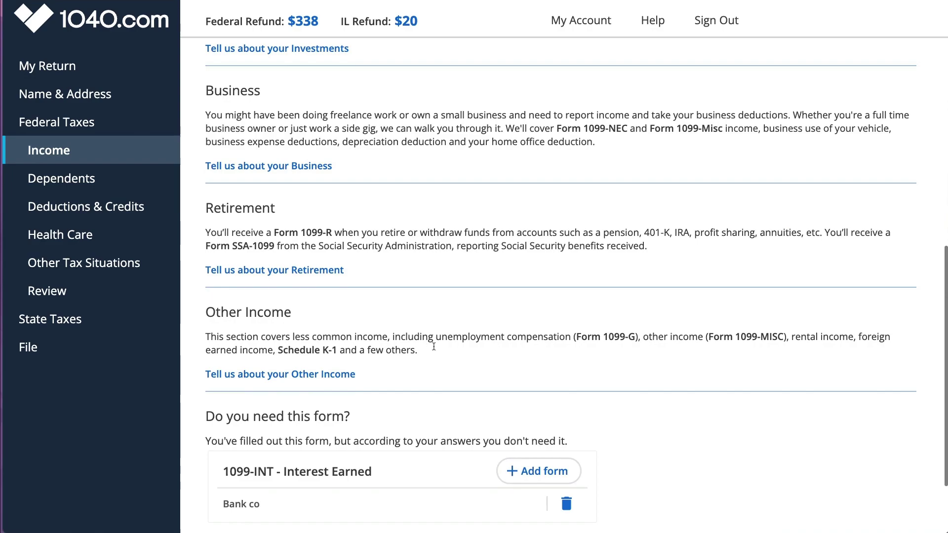
left_click_drag(437, 337, 602, 336)
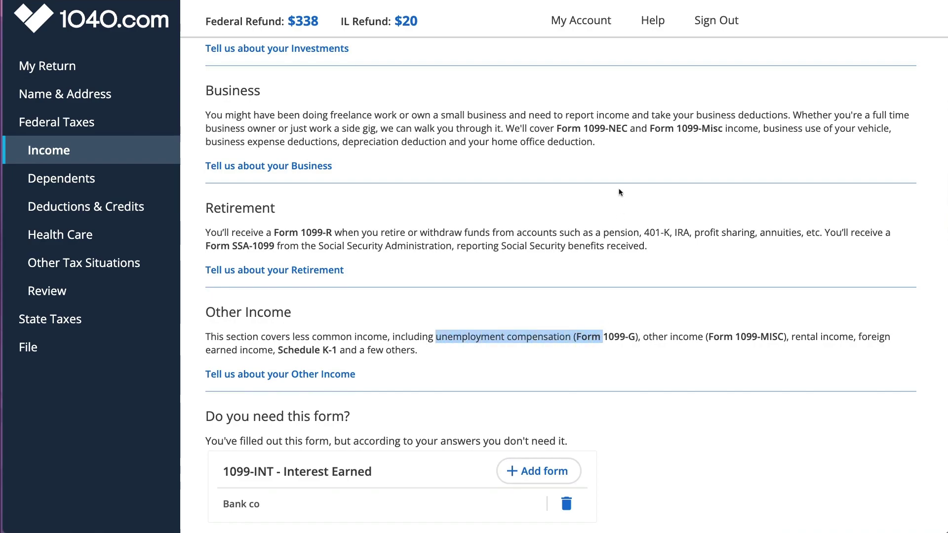
left_click(654, 21)
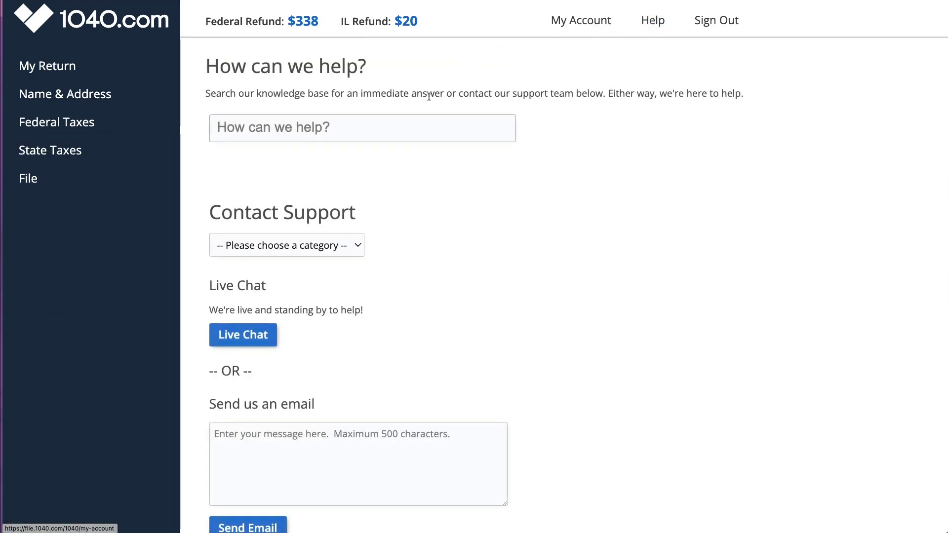
Step: Search Help for 'unemployment' and add a 1099-G Certain Government Payments form
left_click(414, 135)
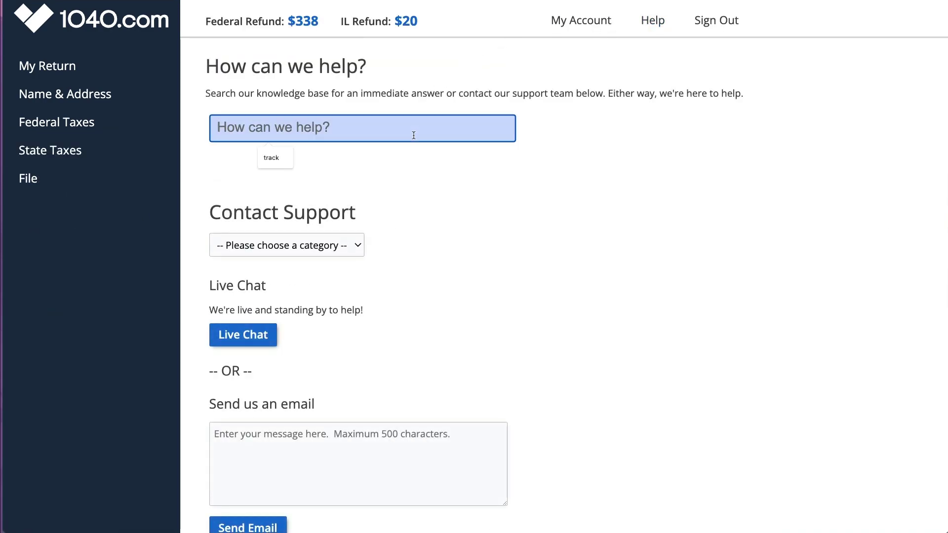
type("unemployment")
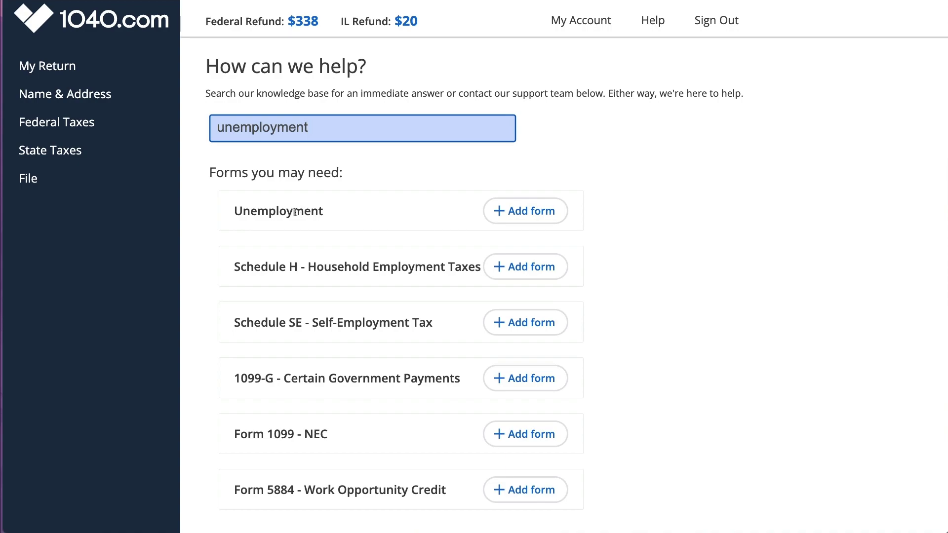
left_click_drag(237, 379, 455, 383)
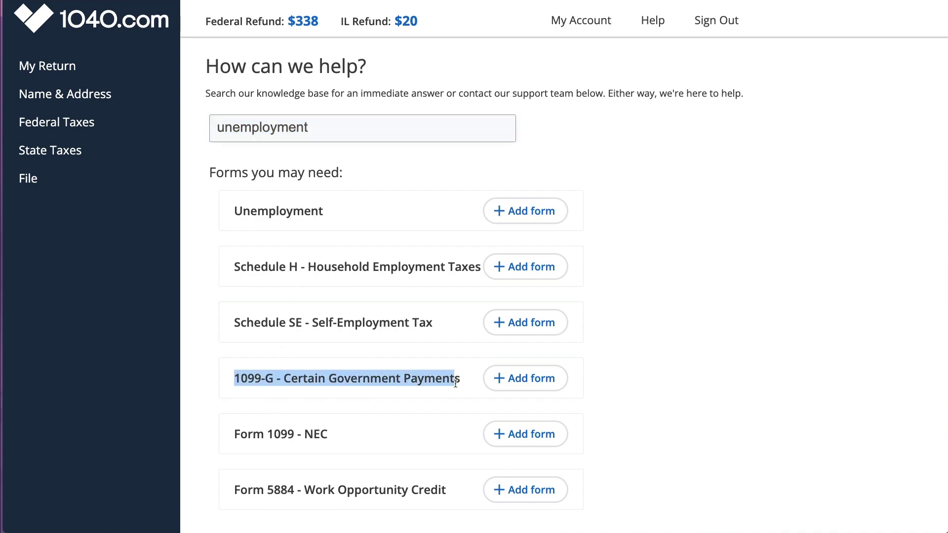
left_click(536, 378)
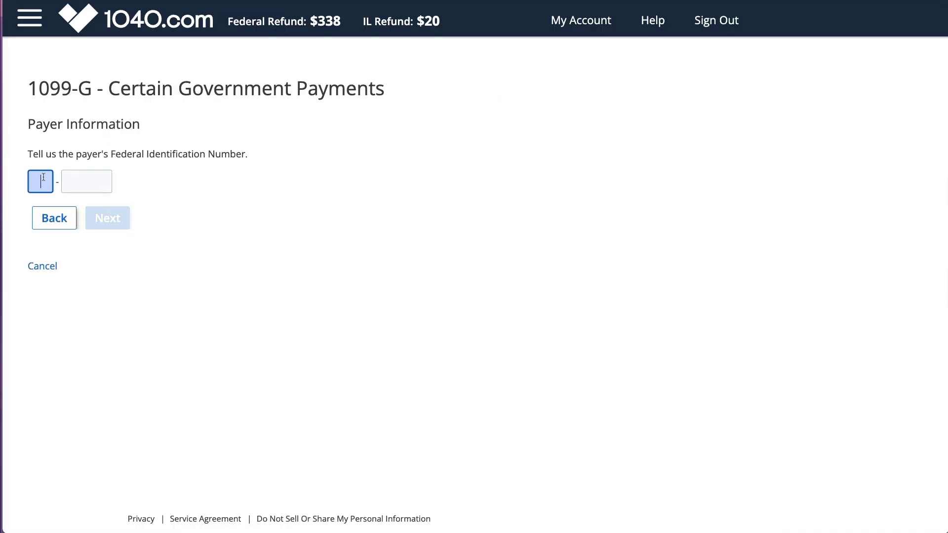
Step: Enter the payer's identification number and the payer name 'State of IL'
key("Return")
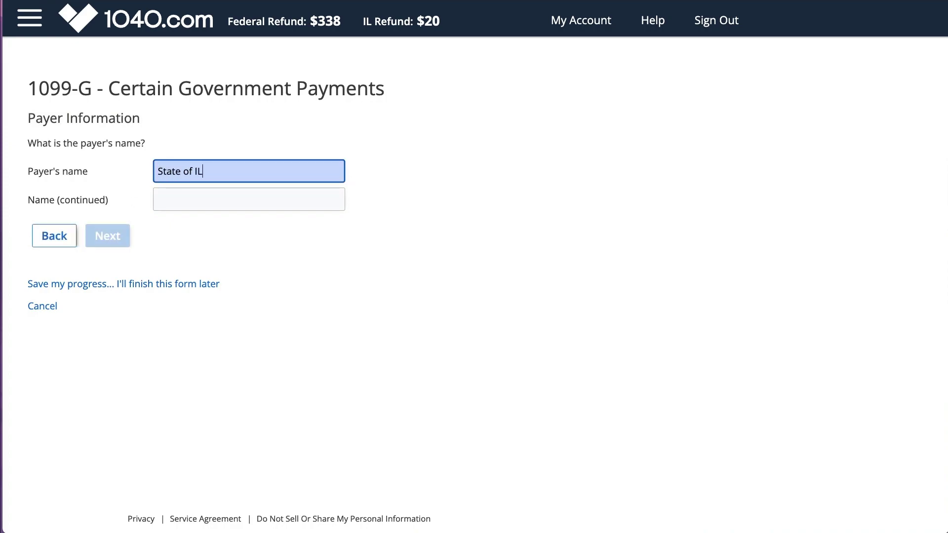
key("Return")
Step: Fill in the payer's Chicago, Illinois mailing address and confirm the recipient name and address
type("154 State Way")
key("Tab")
key("Tab")
type("60606")
key("Tab")
key("space")
key("i")
key("l")
key("Return")
key("shift+Tab")
type("Chicago")
key("shift+Tab")
key("shift+Tab")
type("60606")
key("Return")
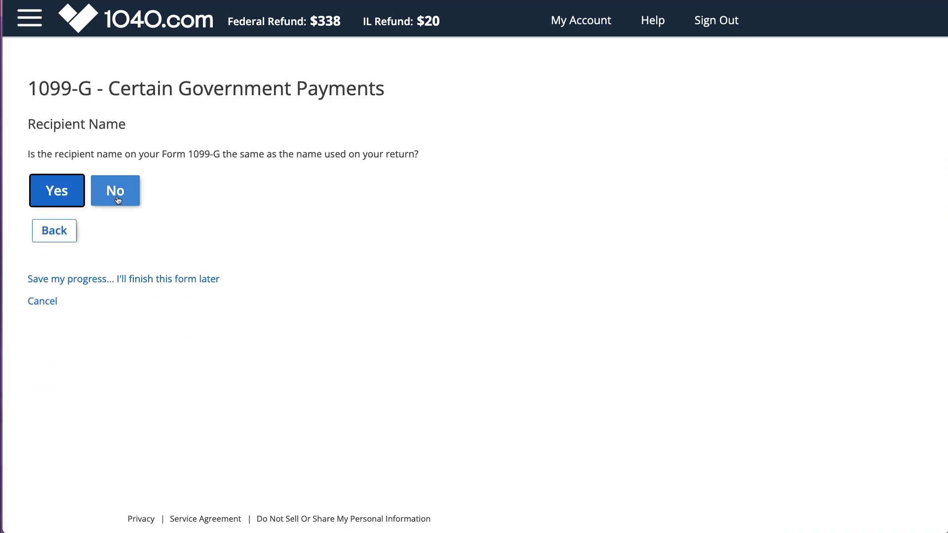
key("Return")
key("Return")
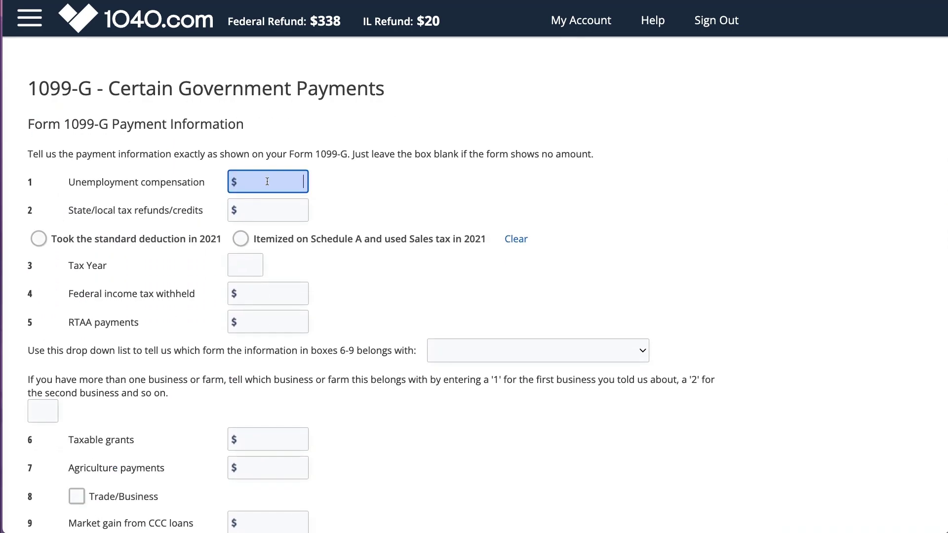
Step: Enter $70 federal withholding and Illinois state info with $700 unemployment and $35 tax withheld
key("Tab")
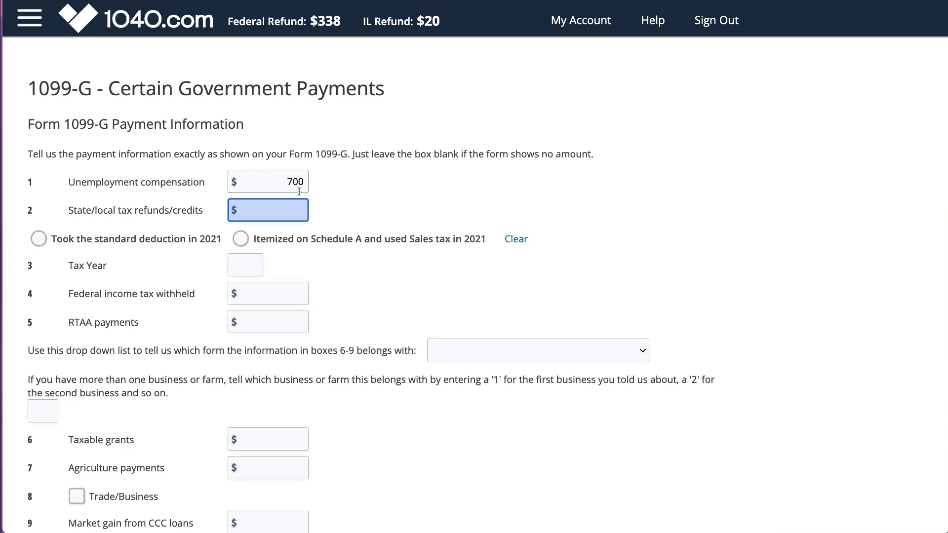
left_click_drag(69, 211, 200, 214)
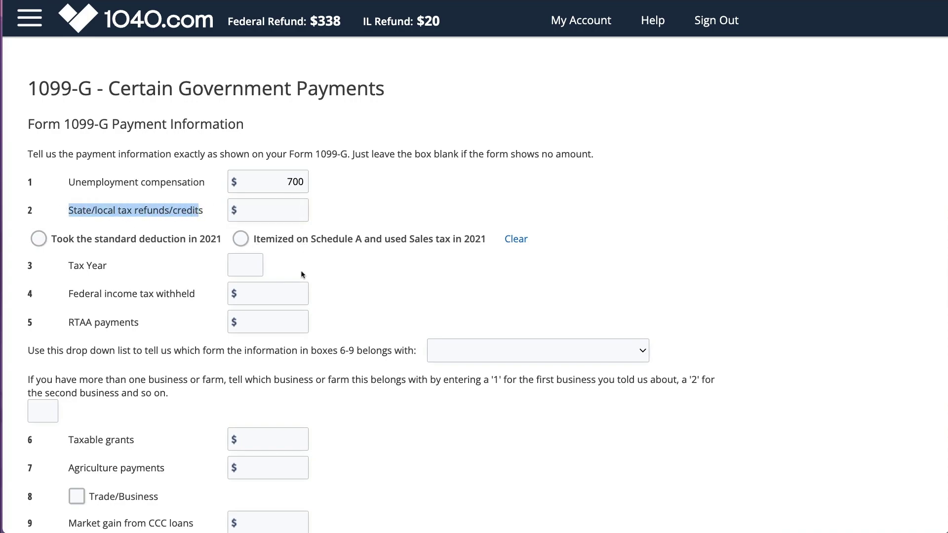
left_click(289, 295)
left_click(375, 398)
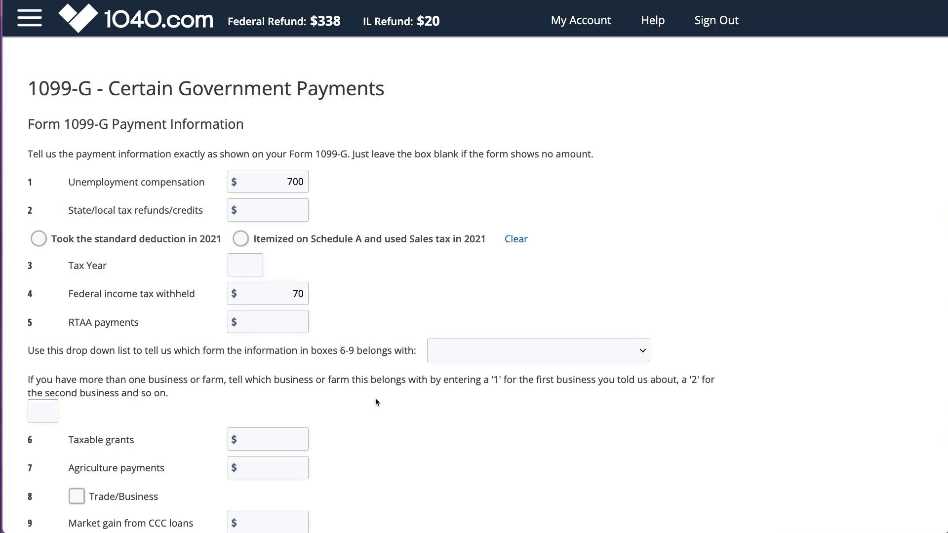
scroll(375, 398, "down", 5)
left_click(321, 286)
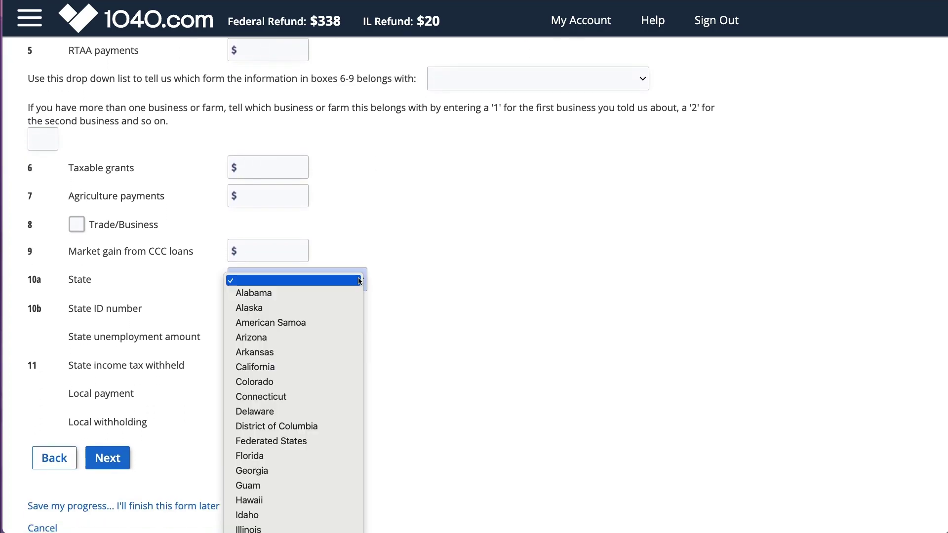
left_click(276, 527)
left_click(268, 310)
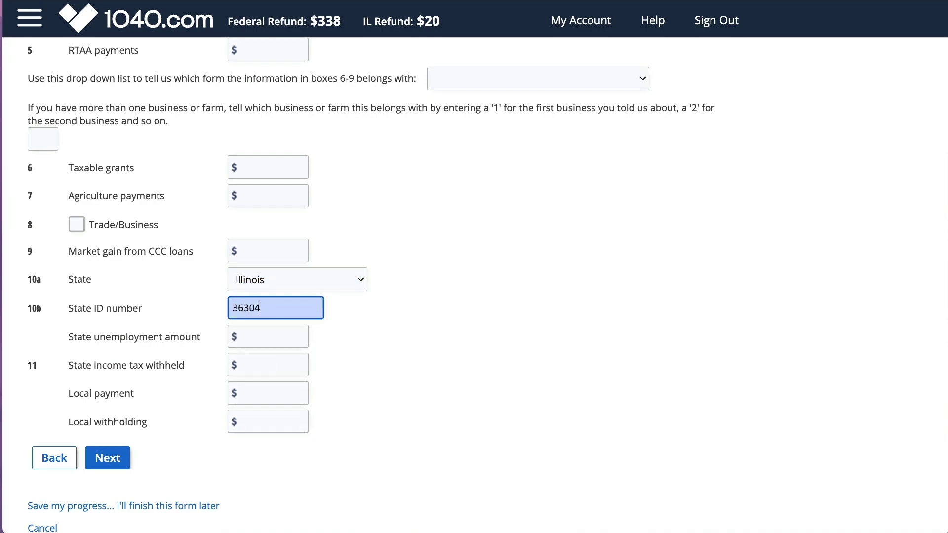
left_click(268, 337)
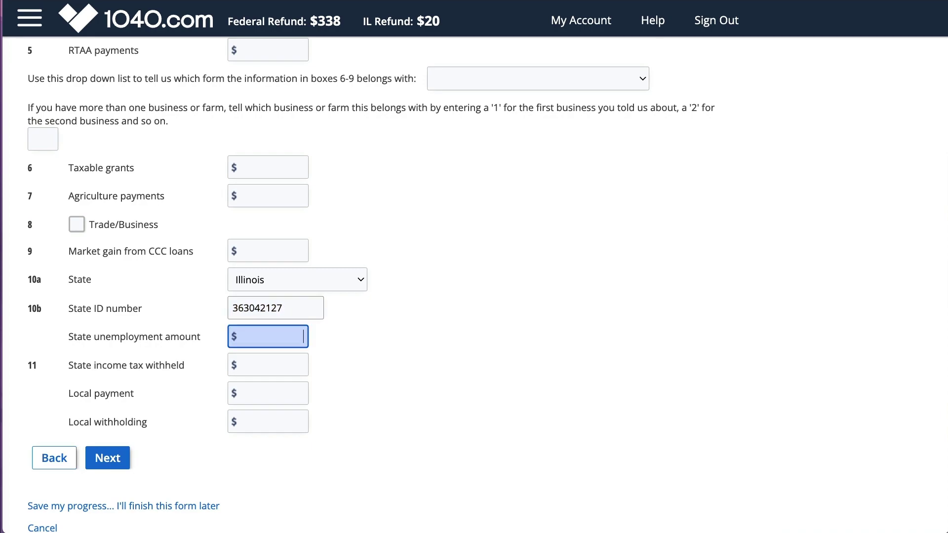
type("700")
key("Tab")
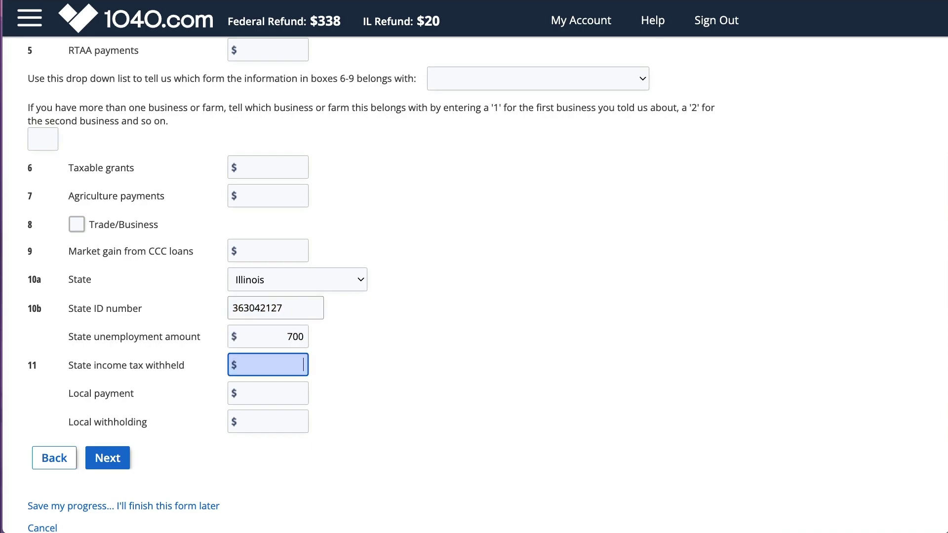
type("35")
left_click(114, 457)
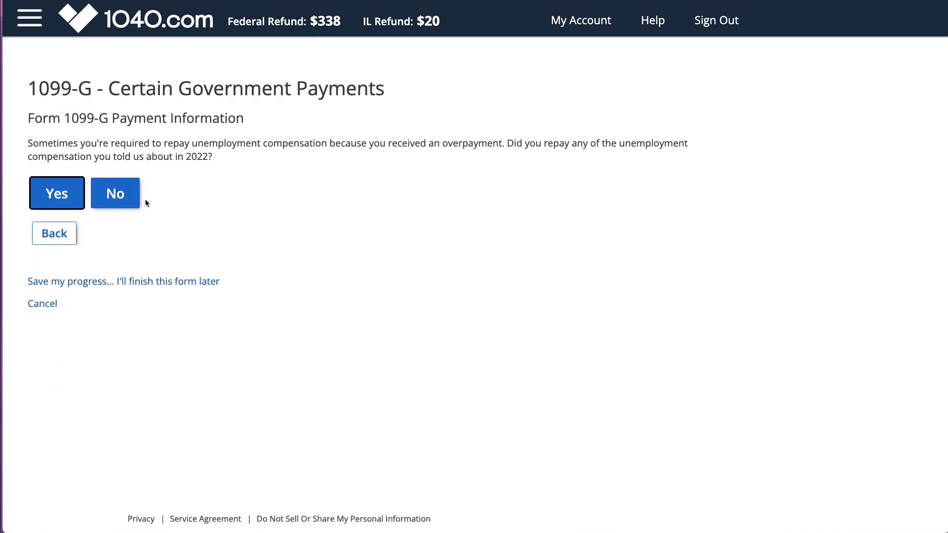
Step: Answer No to the repayment, railroad, paid leave, corrected form and account number questions, then save
left_click(115, 197)
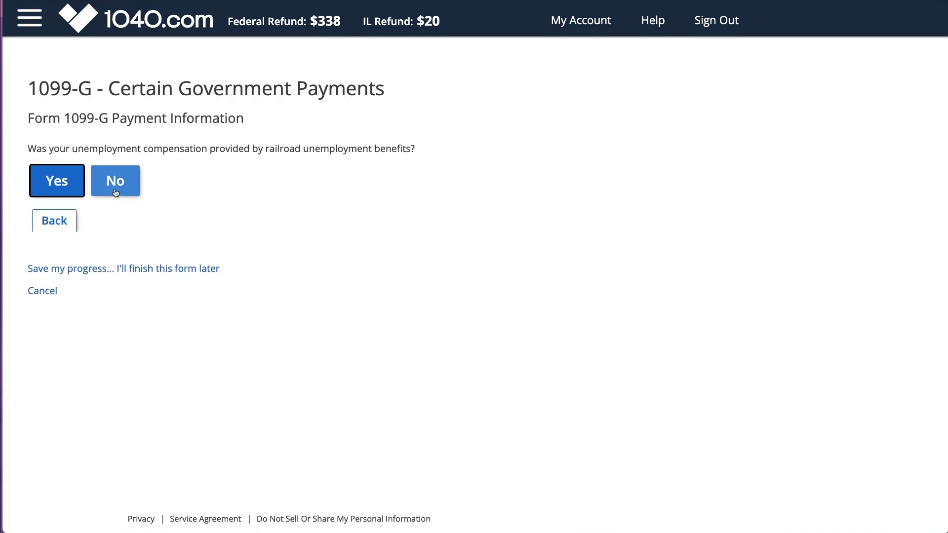
left_click(115, 191)
left_click(115, 191)
left_click(115, 190)
left_click(115, 191)
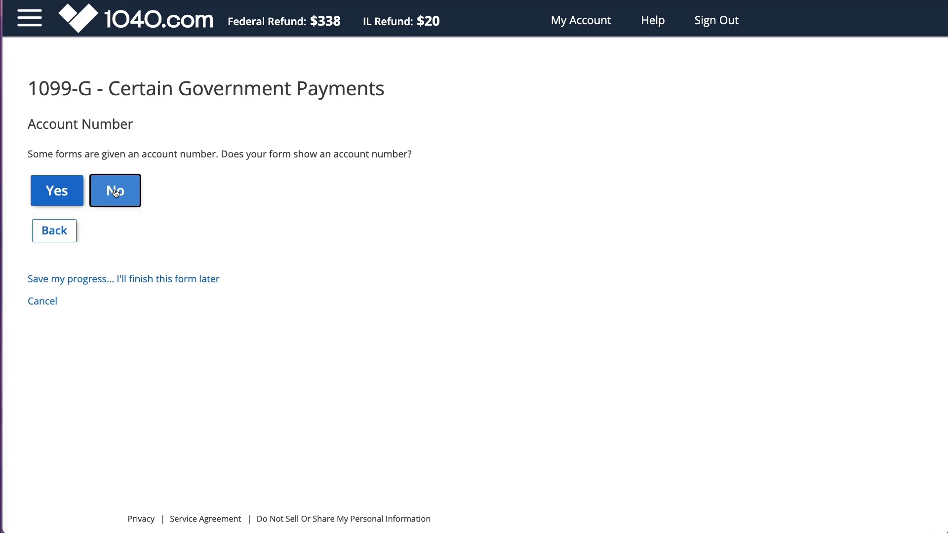
left_click(111, 194)
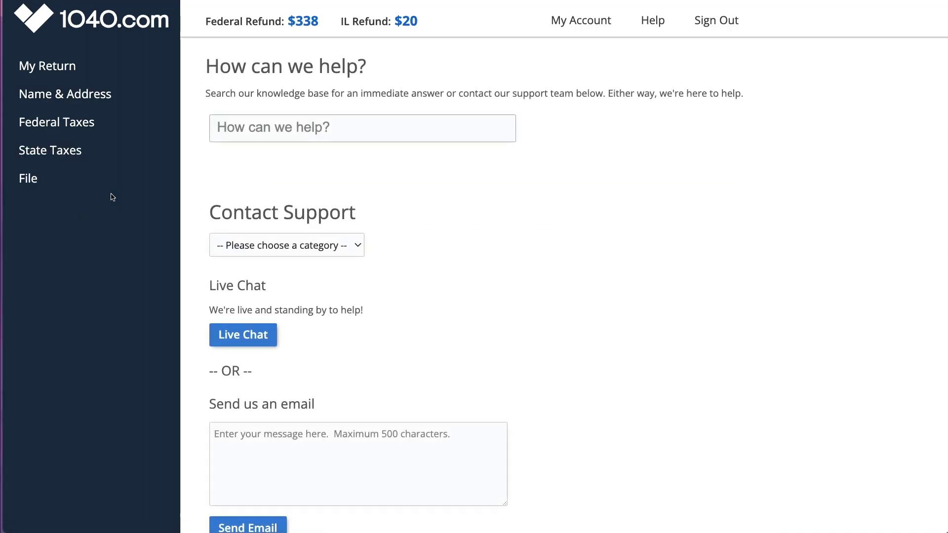
Step: Mark income as finished, report no dependents, and browse the Deductions and Credits overview
left_click(79, 123)
left_click(72, 156)
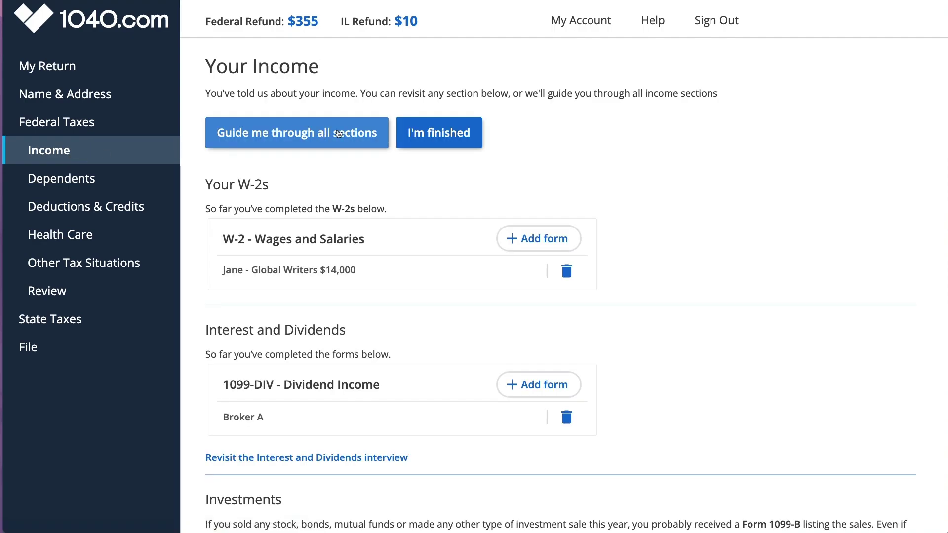
left_click(445, 135)
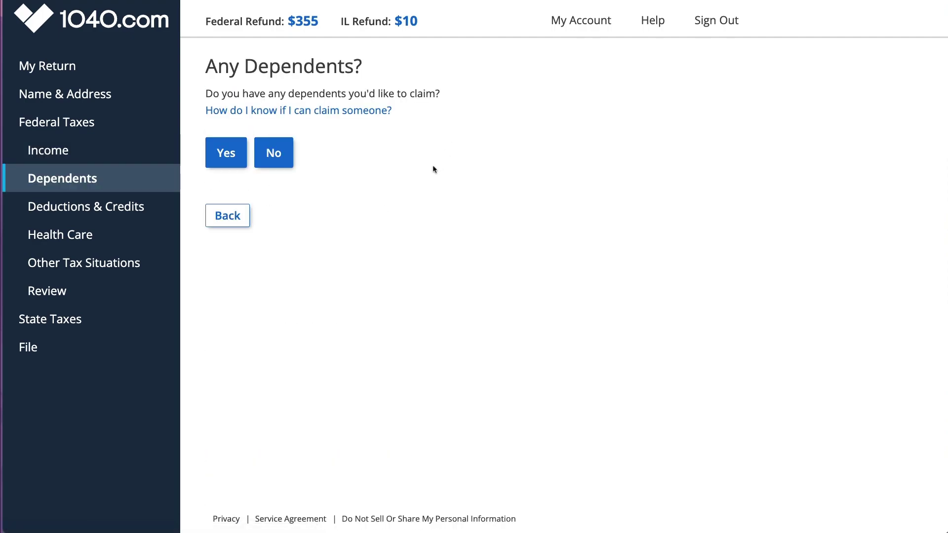
left_click(278, 151)
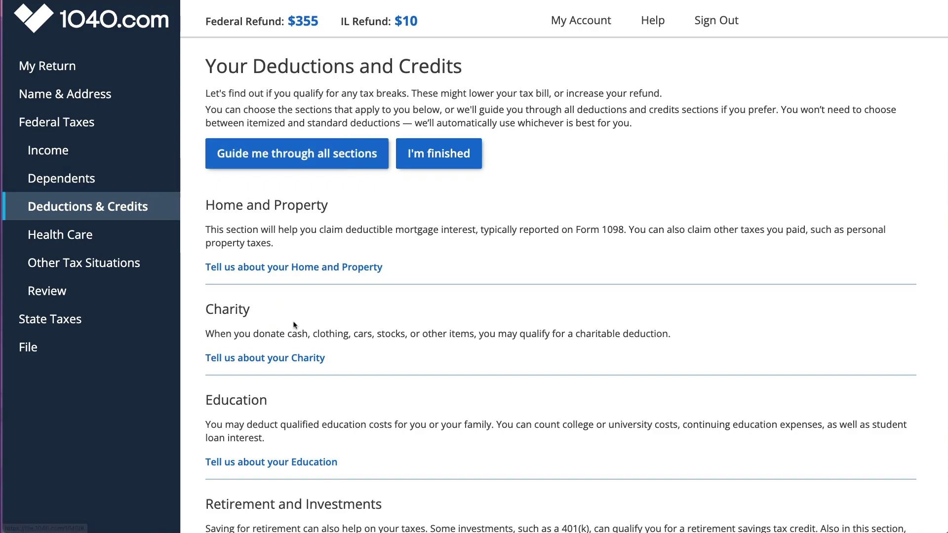
scroll(294, 325, "down", 1)
scroll(294, 324, "down", 5)
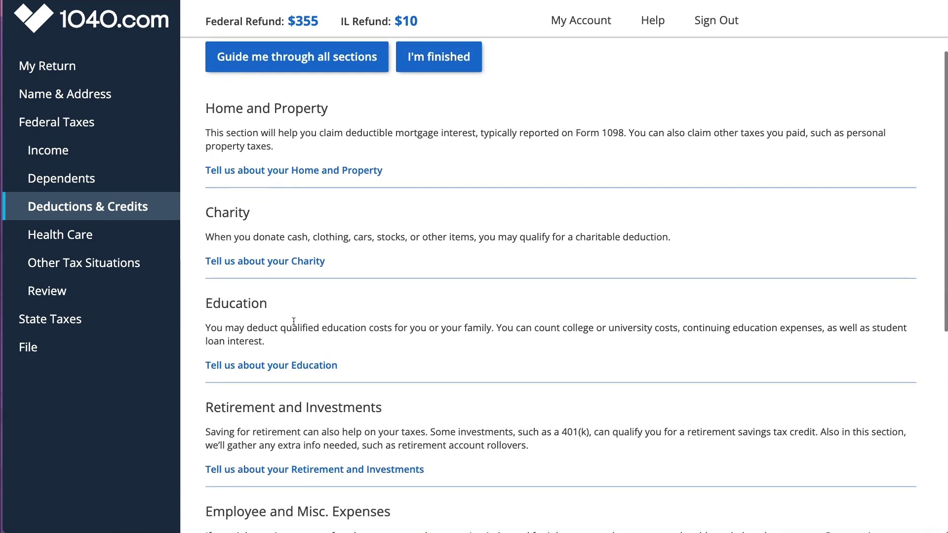
scroll(293, 324, "down", 9)
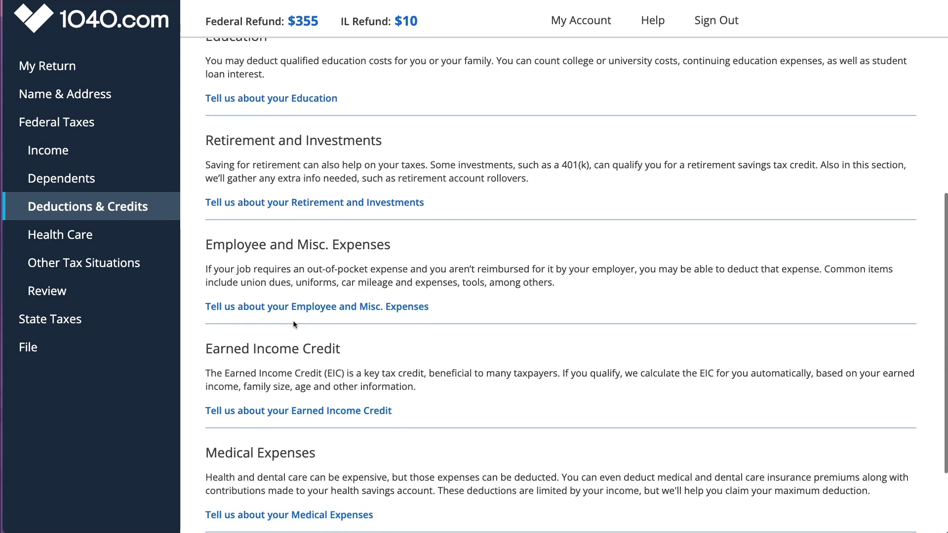
scroll(294, 325, "down", 4)
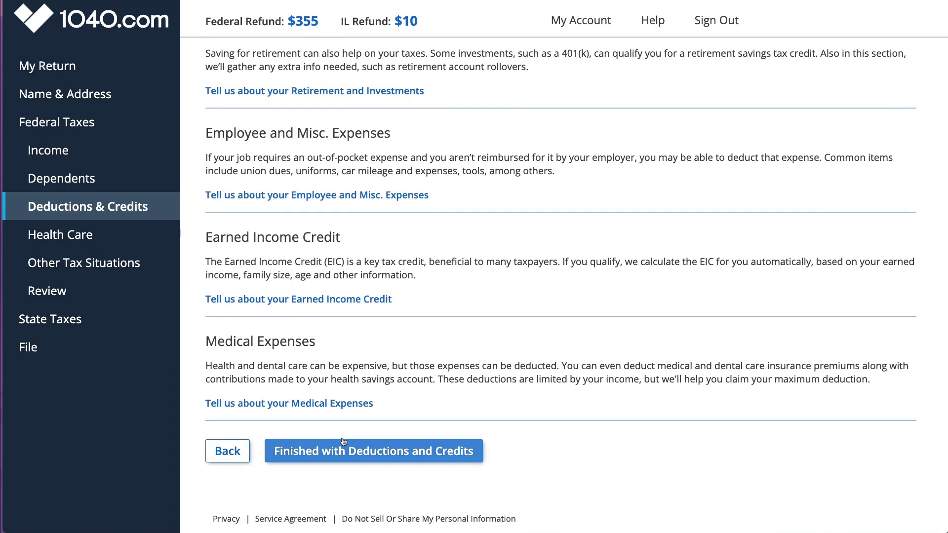
scroll(460, 409, "up", 19)
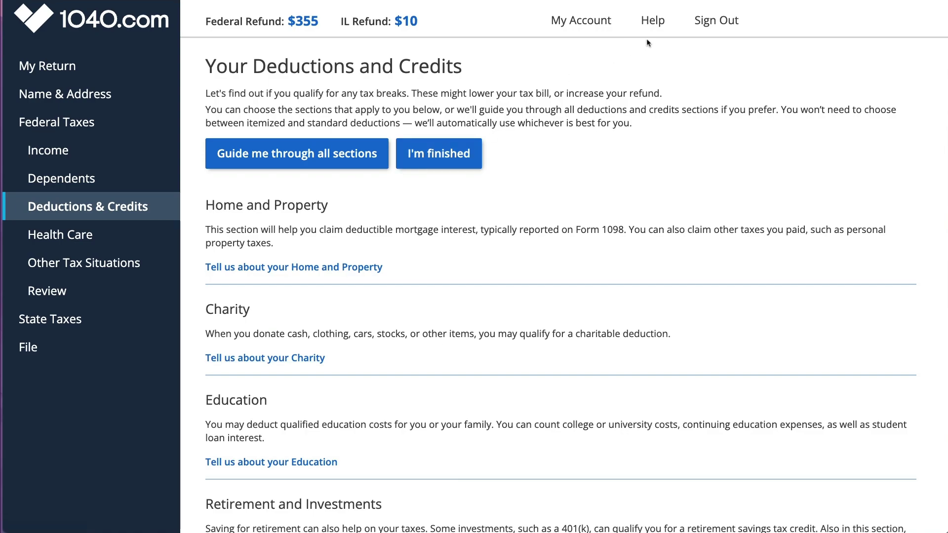
Step: Search Help for 'educator' and add an Educator Expense Adjustment of $150
left_click(653, 20)
left_click(430, 129)
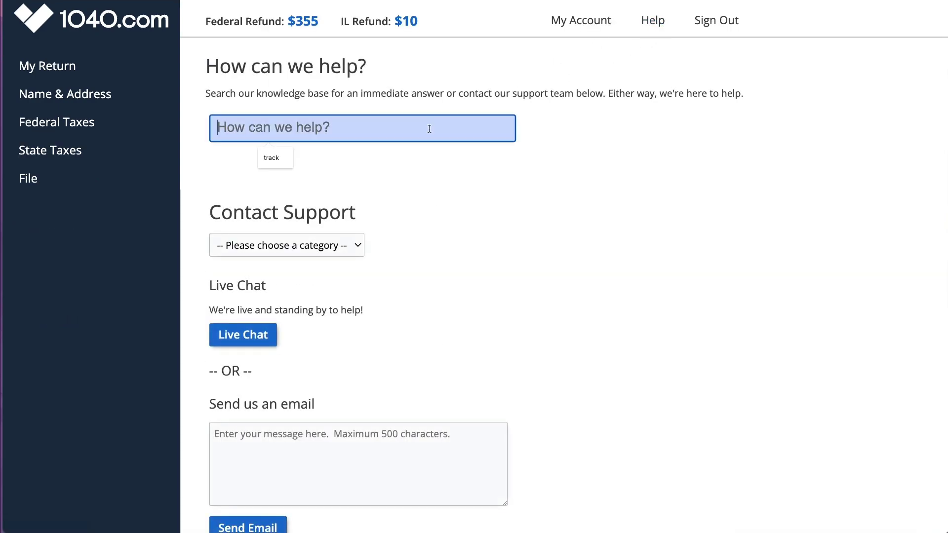
type("educator")
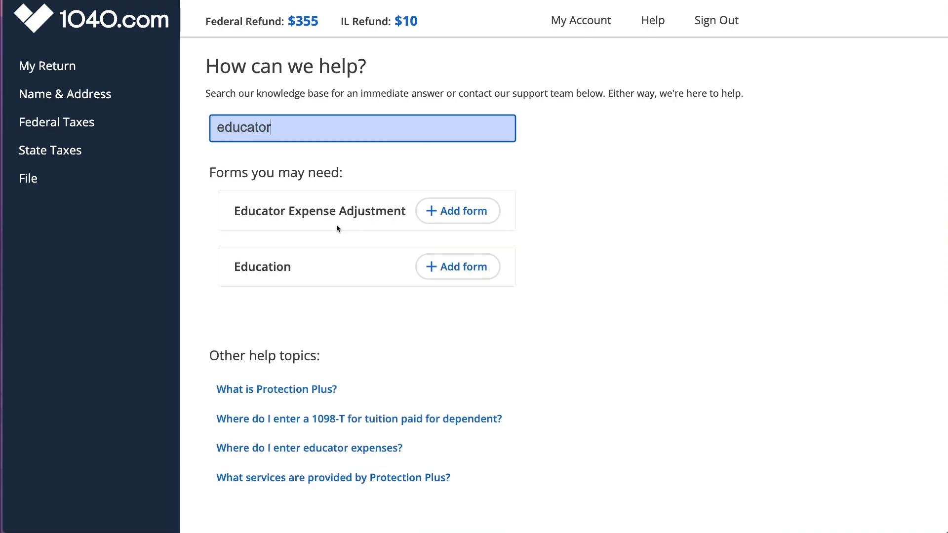
left_click(444, 213)
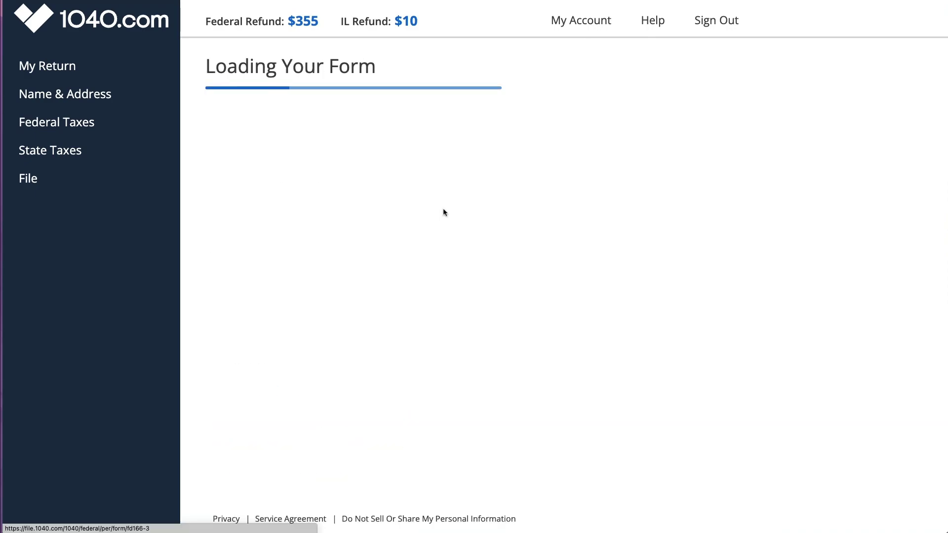
type("150")
left_click(123, 179)
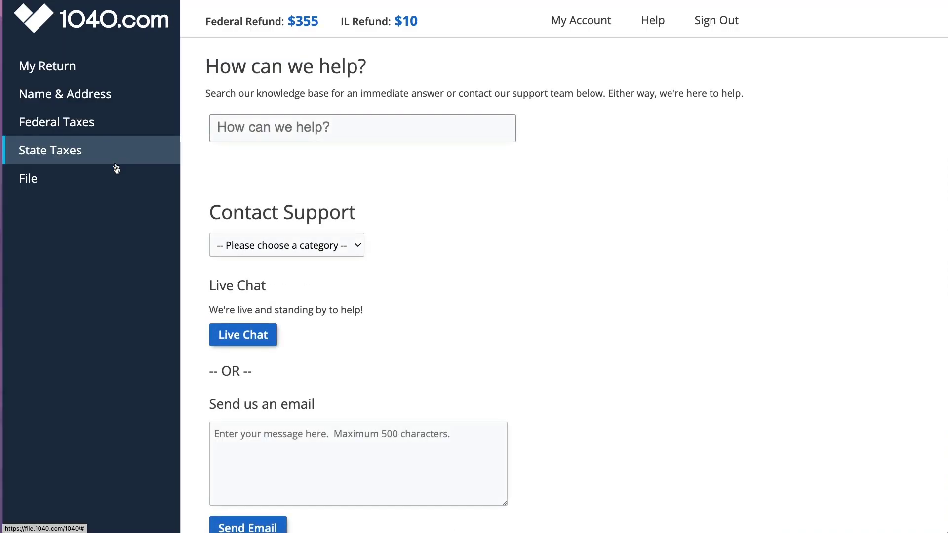
Step: In retirement questions, answer No to a Roth conversion and Yes to a traditional IRA contribution
left_click(60, 127)
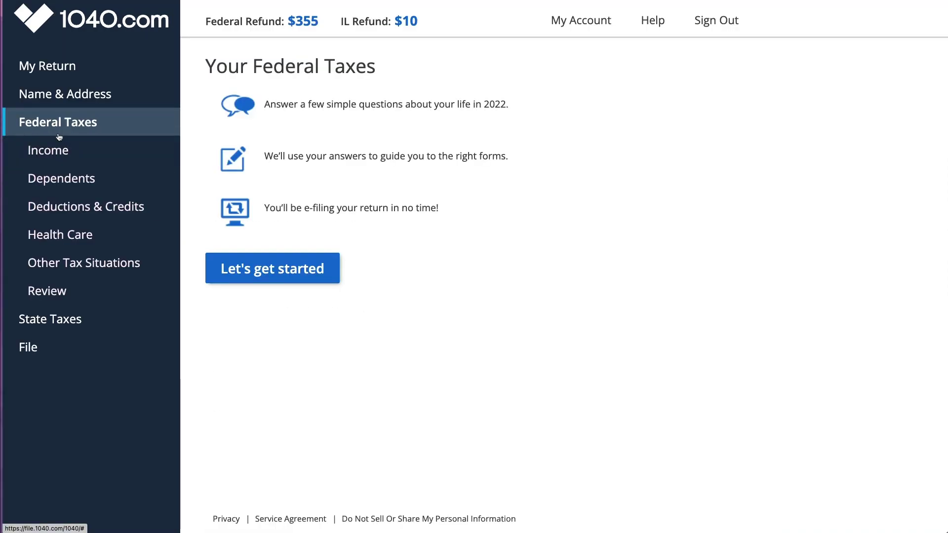
left_click(56, 205)
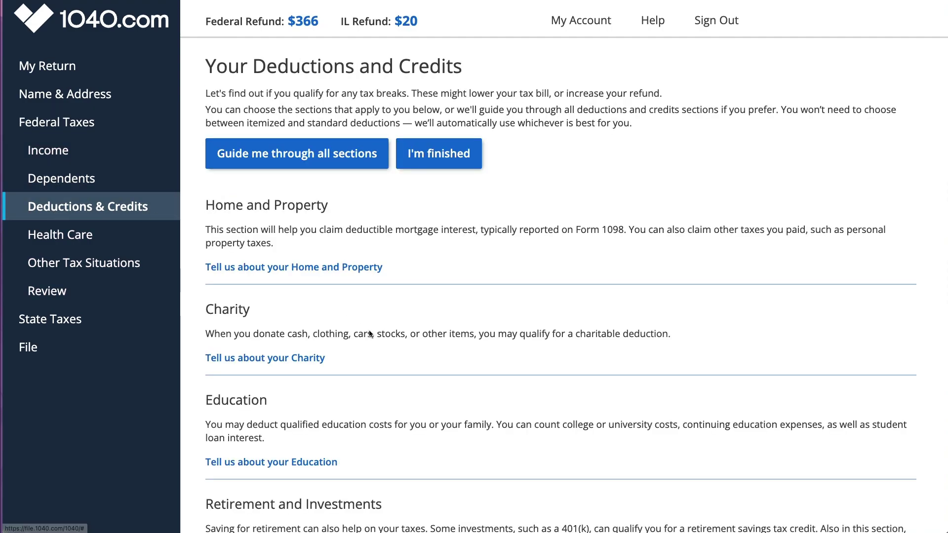
scroll(385, 350, "down", 1)
scroll(385, 350, "down", 5)
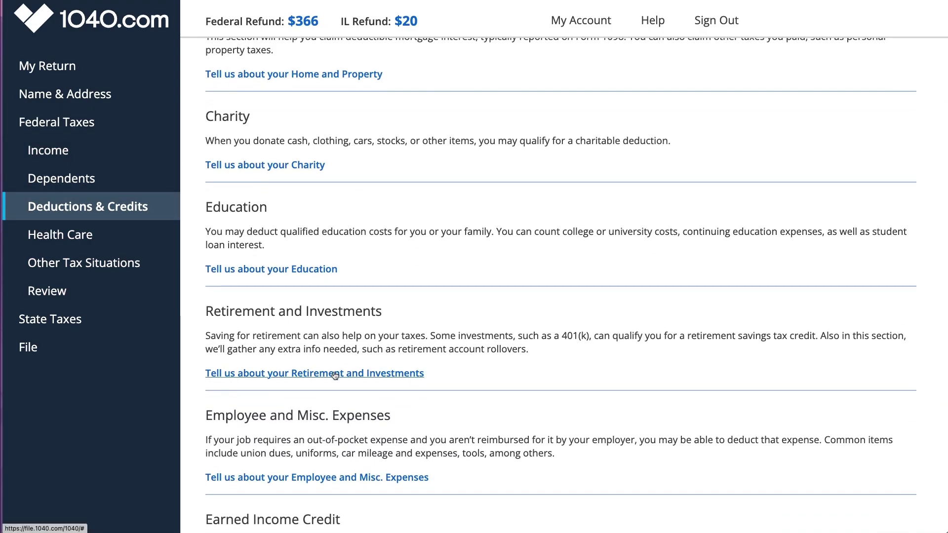
left_click(385, 311)
left_click(297, 134)
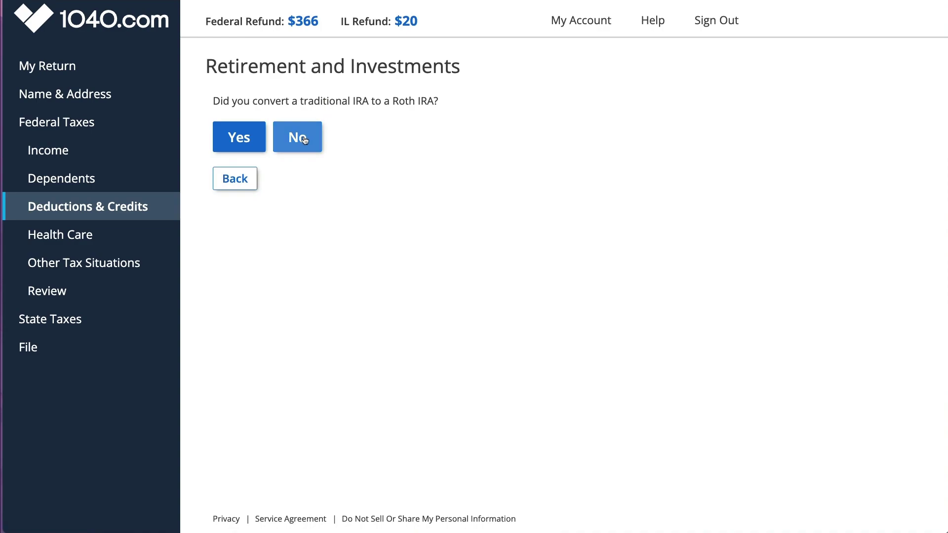
left_click_drag(251, 99, 393, 100)
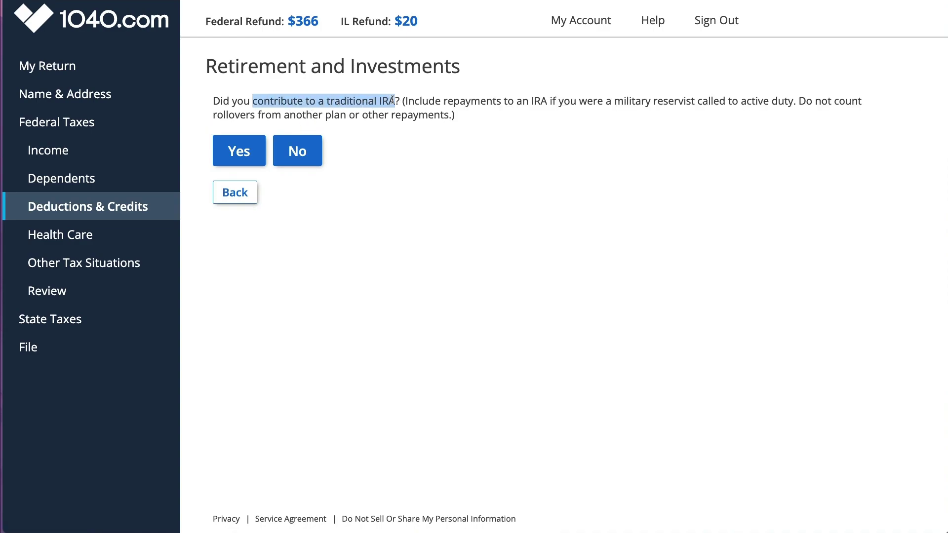
left_click(238, 151)
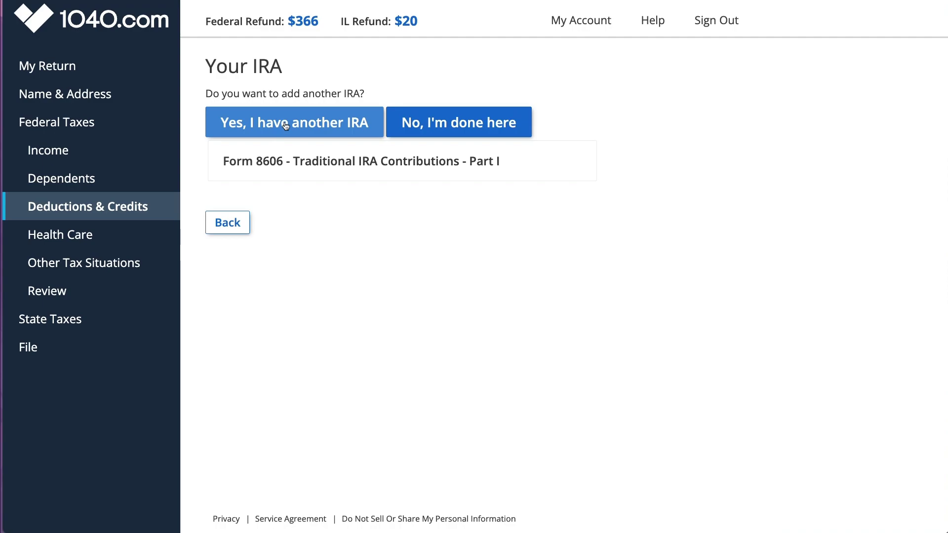
Step: Create a Form 8606 for the taxpayer in Illinois with $400 traditional IRA contributions and save it
left_click(285, 126)
left_click(166, 253)
left_click(185, 277)
left_click(118, 522)
left_click(651, 174)
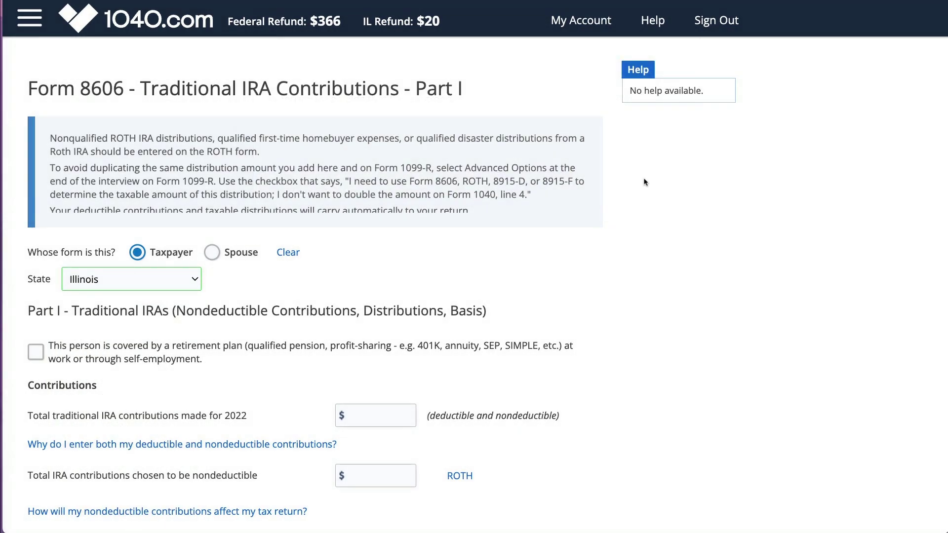
scroll(400, 284, "down", 5)
left_click(400, 283)
type("400")
left_click(501, 335)
scroll(501, 390, "down", 1)
scroll(142, 385, "down", 9)
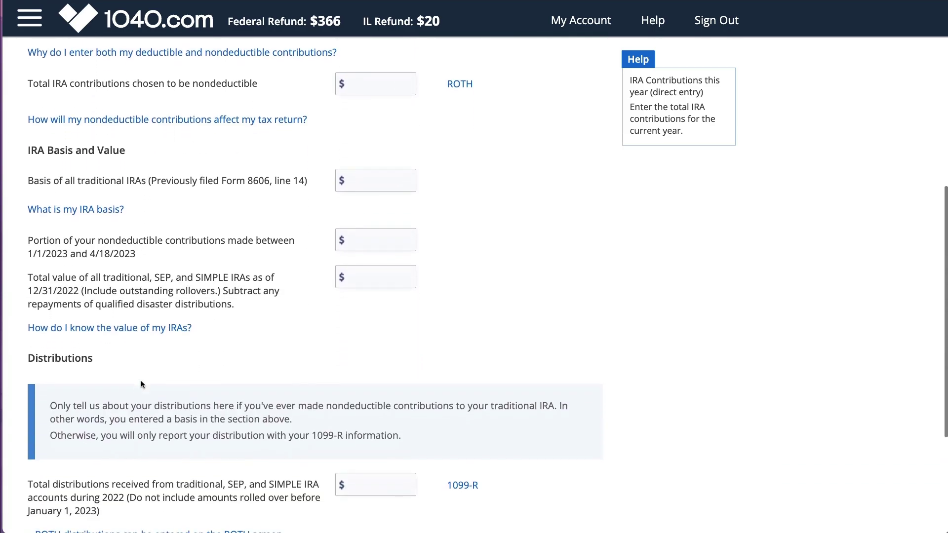
left_click_drag(28, 341, 105, 340)
scroll(106, 340, "down", 7)
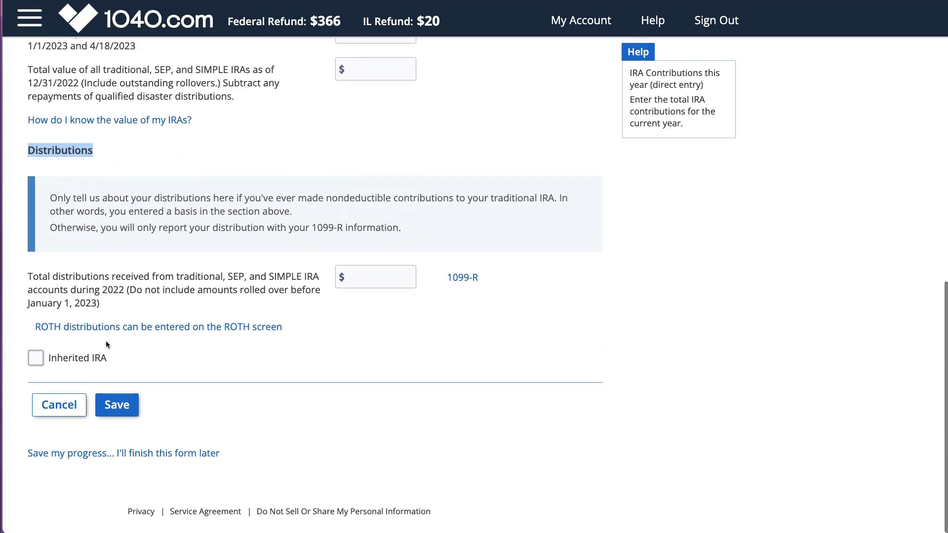
left_click(116, 410)
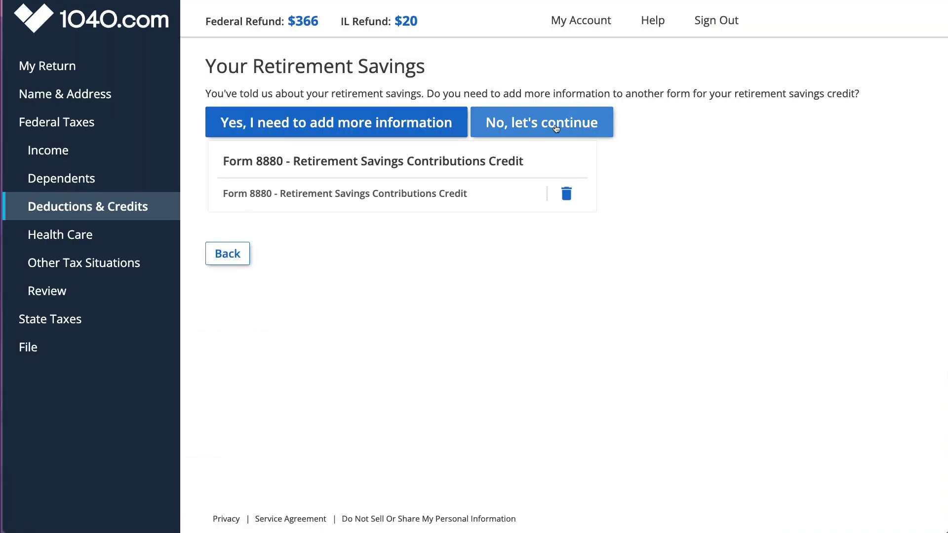
Step: Skip further retirement savings, confirm eligible school enrollment, and answer No to the listed conditions
left_click(556, 127)
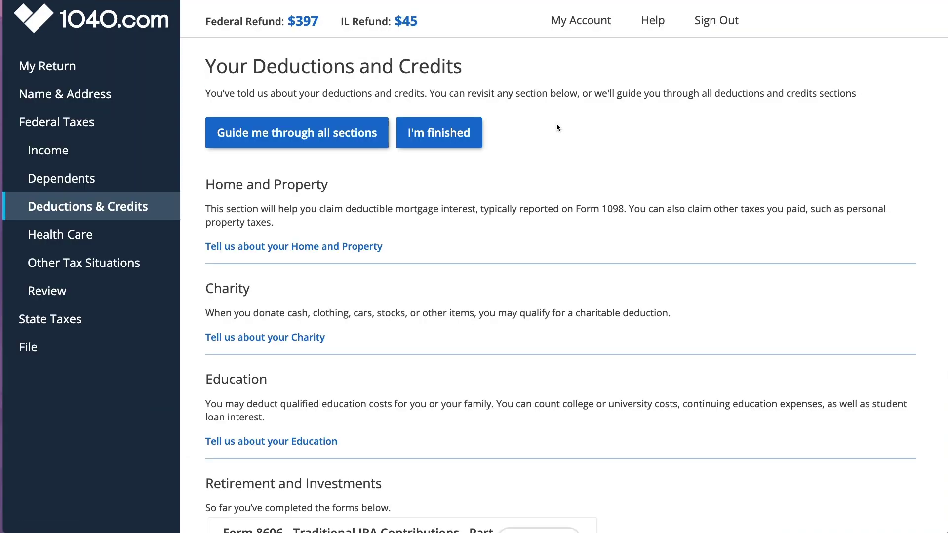
left_click(303, 442)
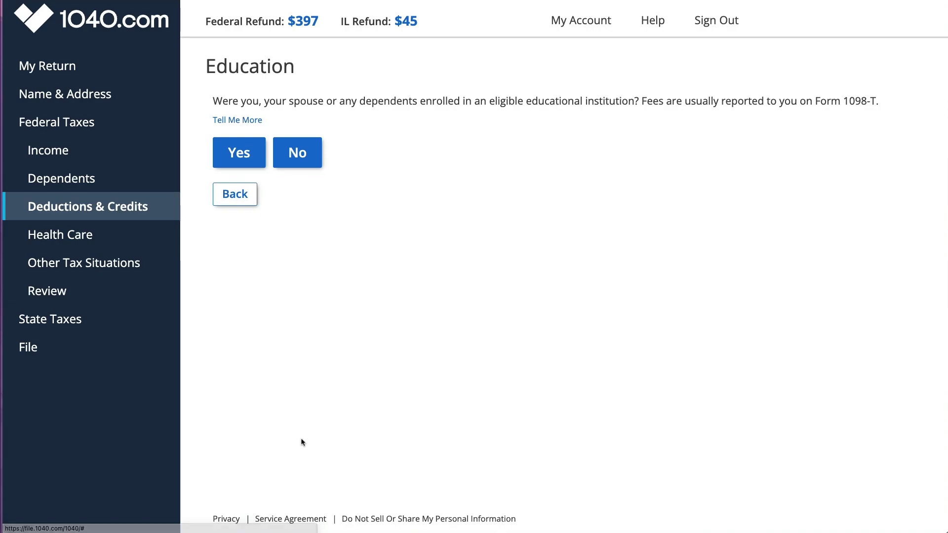
left_click(241, 152)
left_click(297, 212)
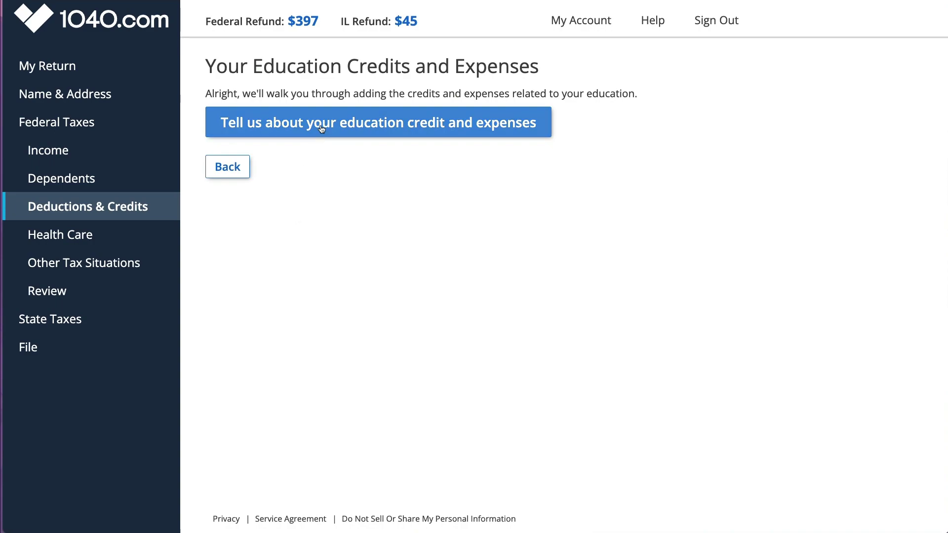
Step: Start the education credit entry, select the dependent student, and mark them as not pursuing a degree
left_click(321, 127)
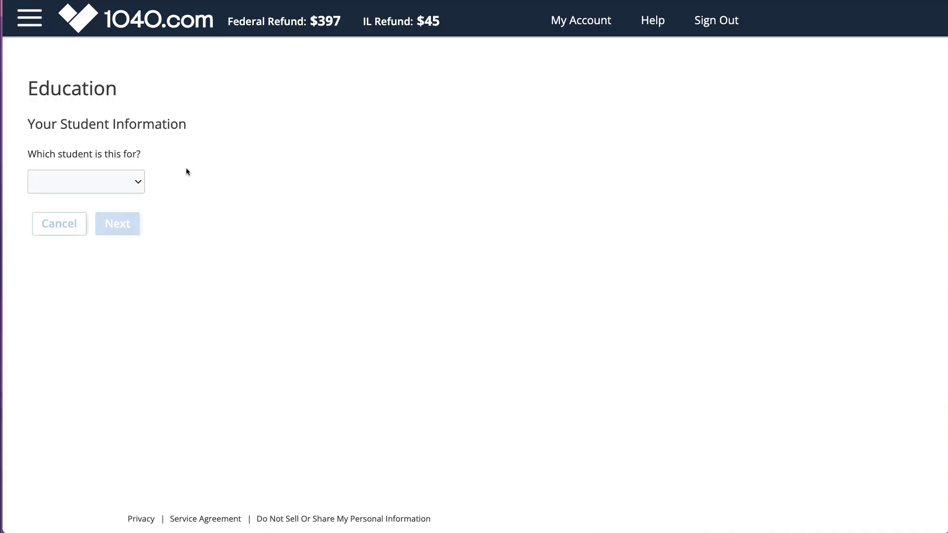
left_click(141, 185)
left_click(128, 195)
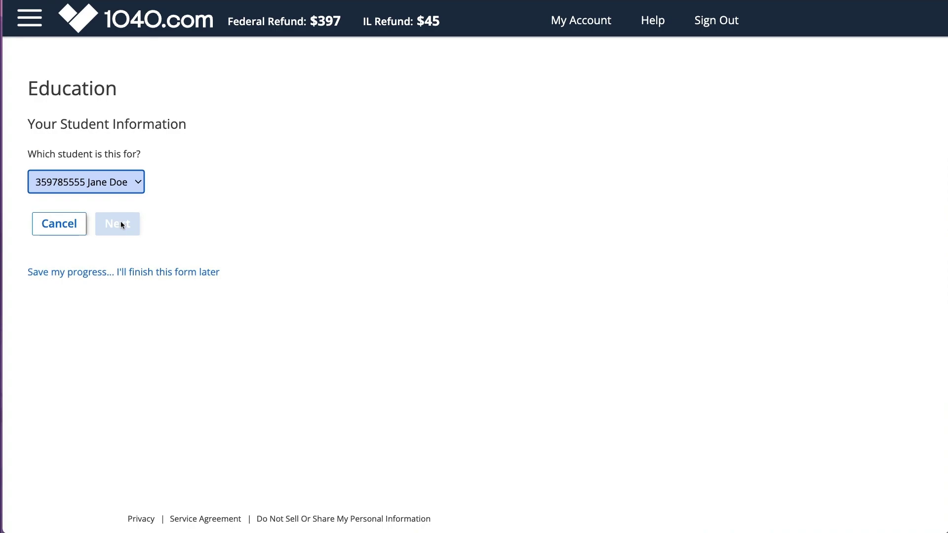
left_click(122, 225)
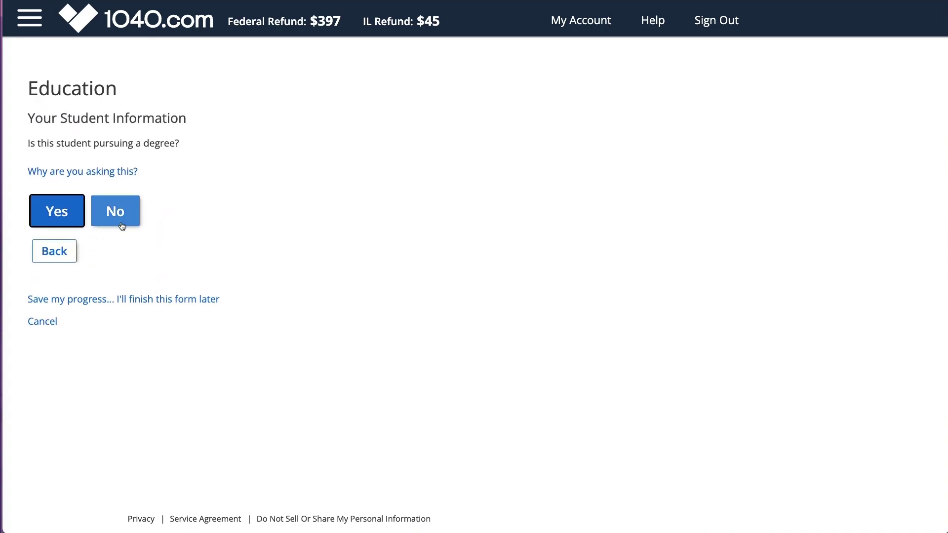
left_click(122, 225)
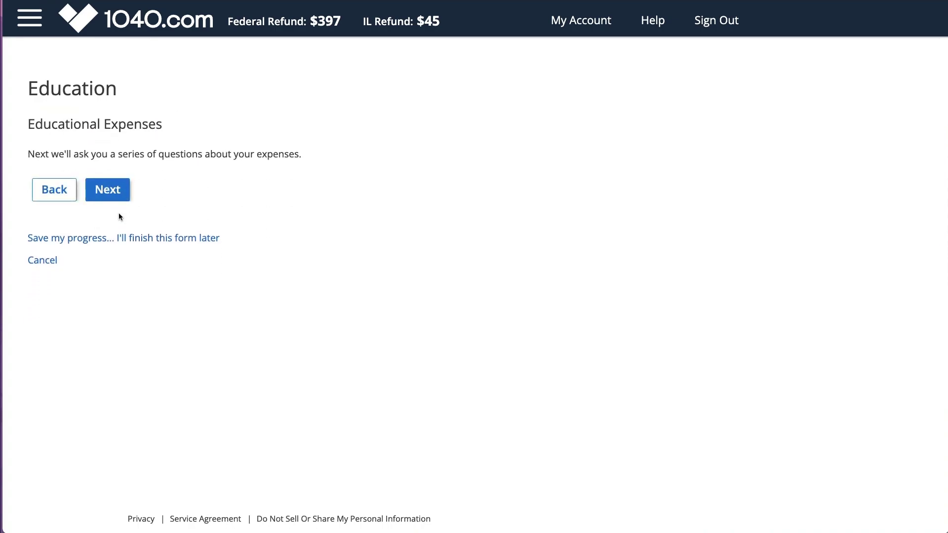
left_click(102, 191)
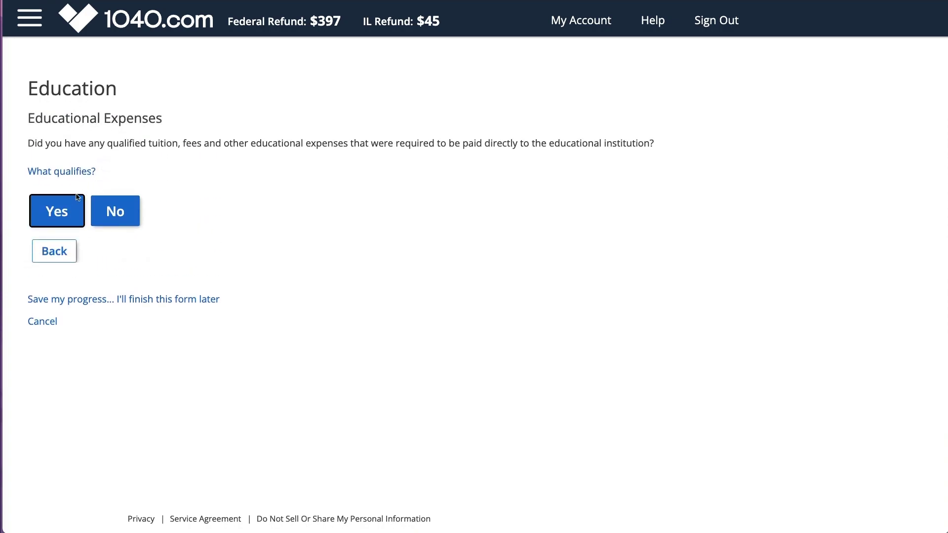
Step: Confirm qualified tuition was paid and enter required education expenses of $1,000
left_click(65, 212)
left_click(71, 172)
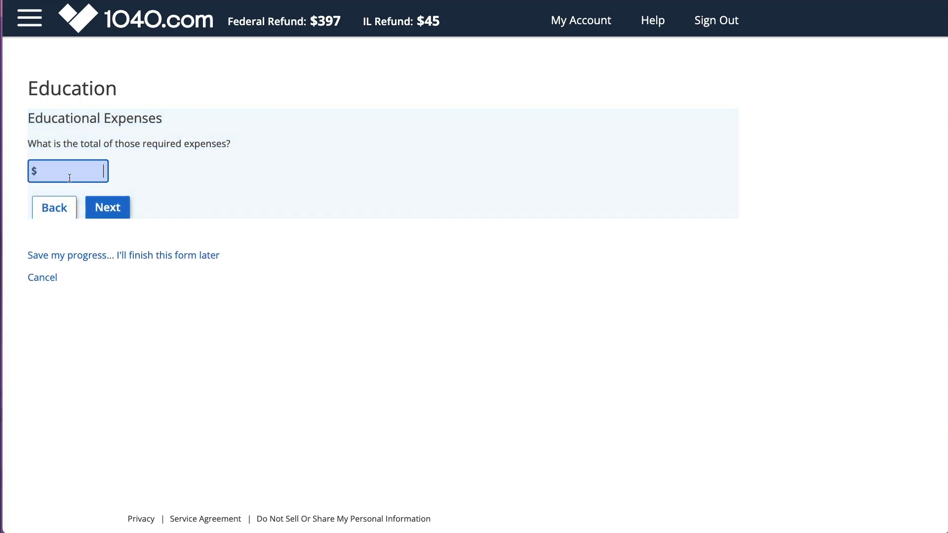
type("1000")
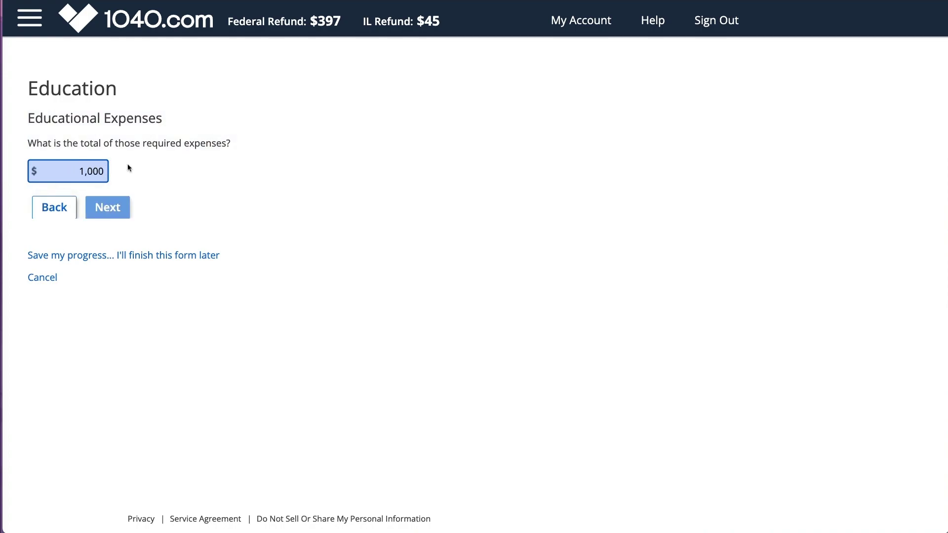
left_click(107, 207)
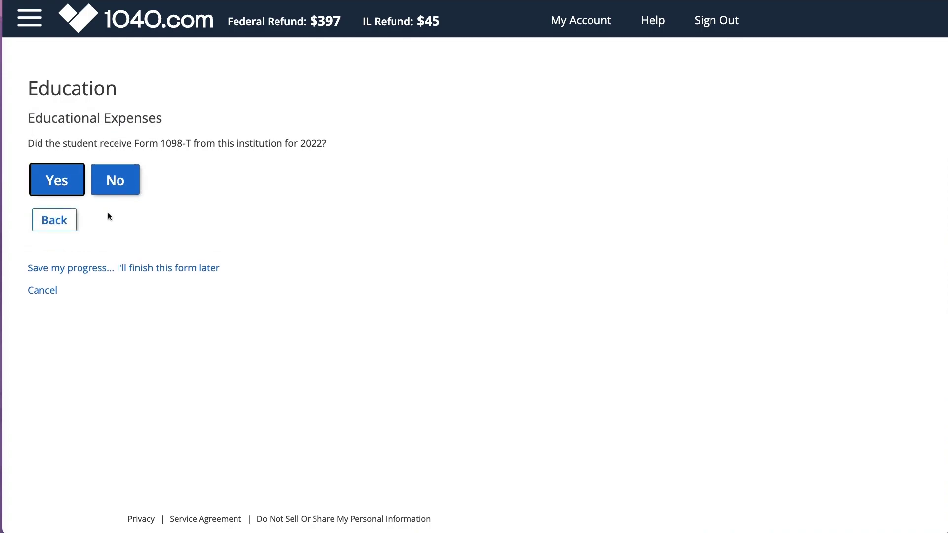
Step: Confirm a 2022 Form 1098-T; report no 2021 box 7, extra expenses, tax-free assistance or refunds
left_click(68, 183)
left_click(68, 185)
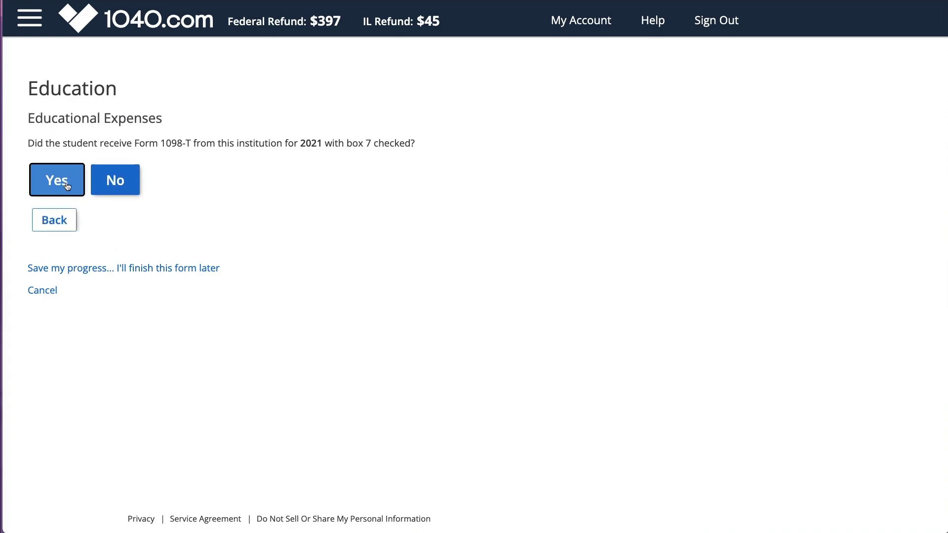
left_click(110, 186)
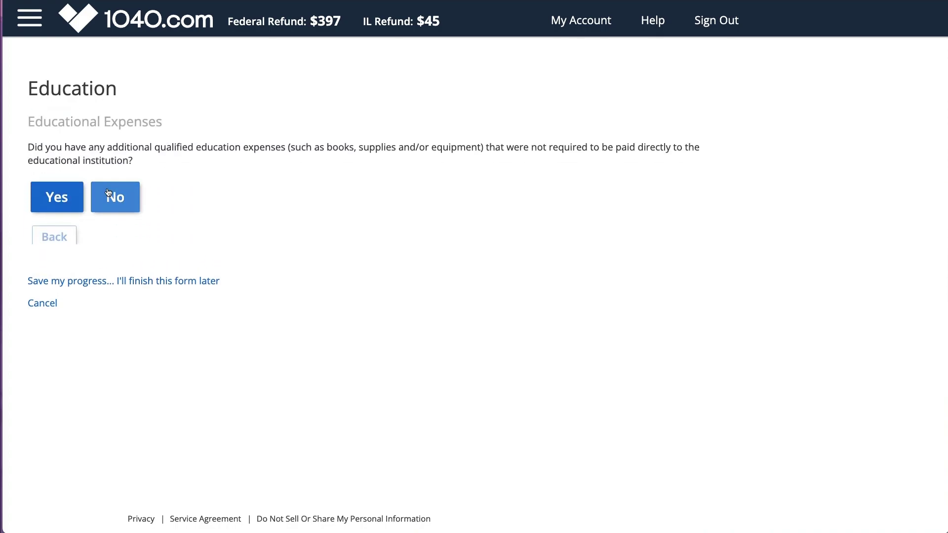
left_click(110, 193)
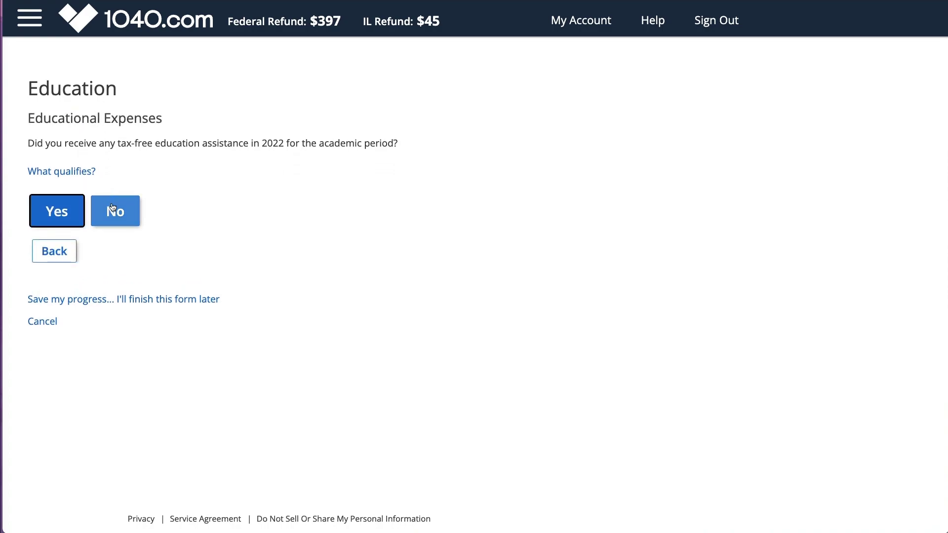
left_click(113, 210)
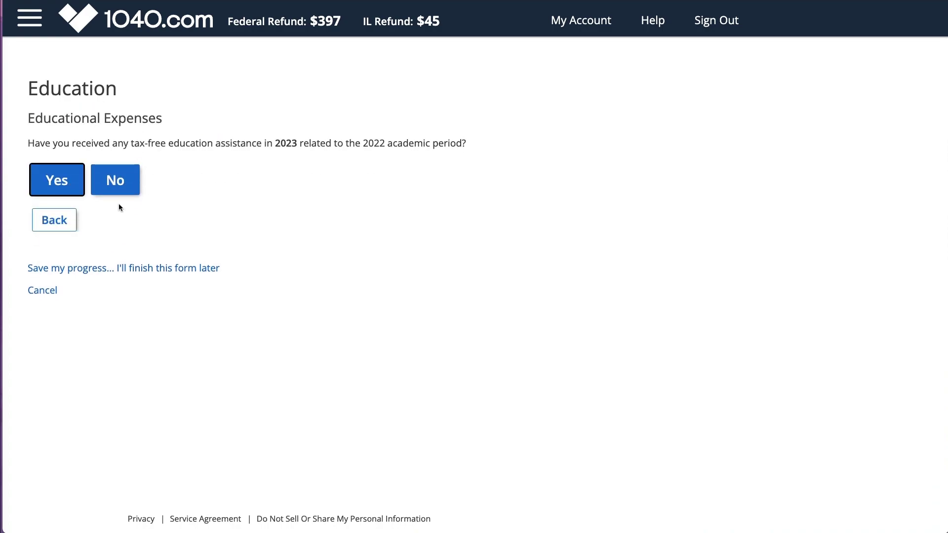
left_click(115, 190)
left_click(115, 191)
Step: Establish American Opportunity eligibility: never claimed, enrollment met, four-year yes, no felony drug conviction
left_click_drag(390, 145, 240, 137)
left_click(39, 174)
left_click(109, 324)
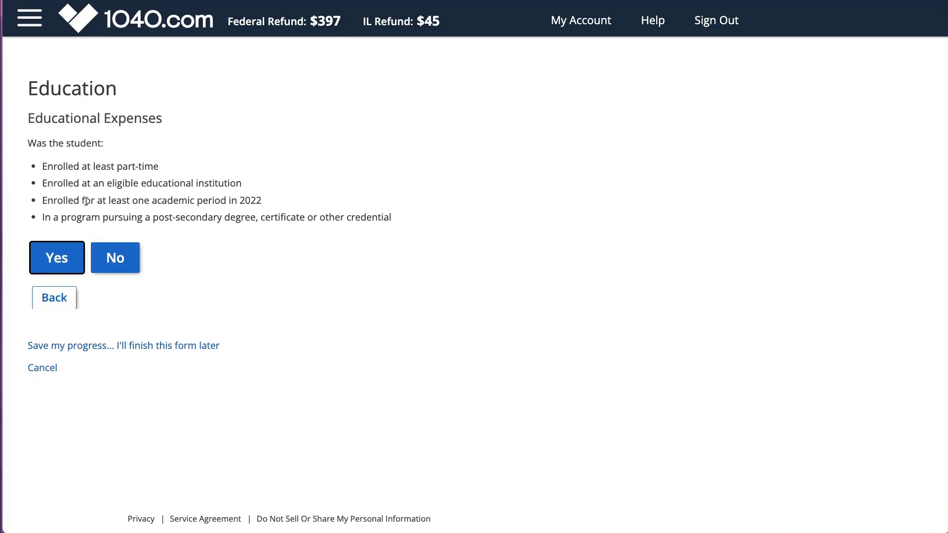
left_click(72, 257)
left_click_drag(167, 143, 431, 143)
left_click(56, 211)
left_click_drag(109, 144, 536, 144)
left_click(115, 181)
left_click(109, 188)
Step: Enter the school name 'Write' and the school's EIN
type("Coll")
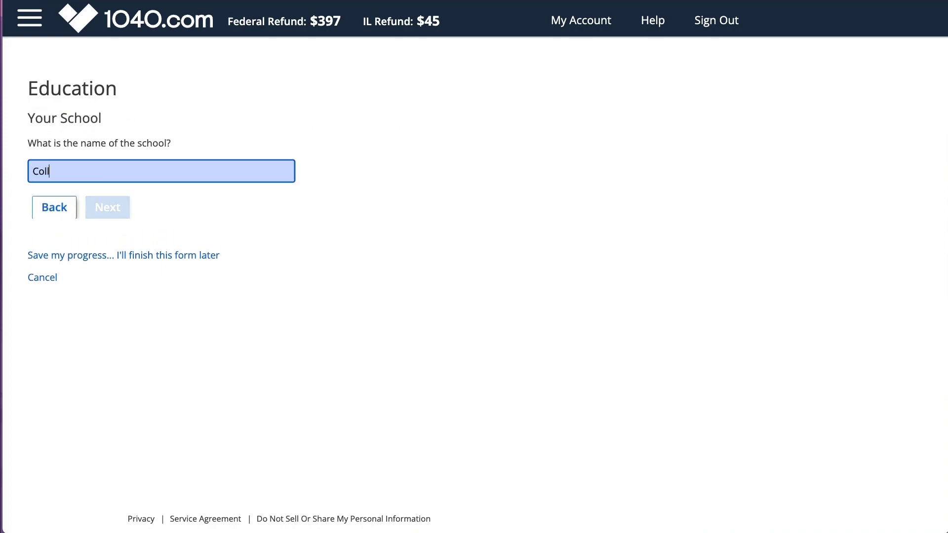
type("age")
key("super+a")
type("Write")
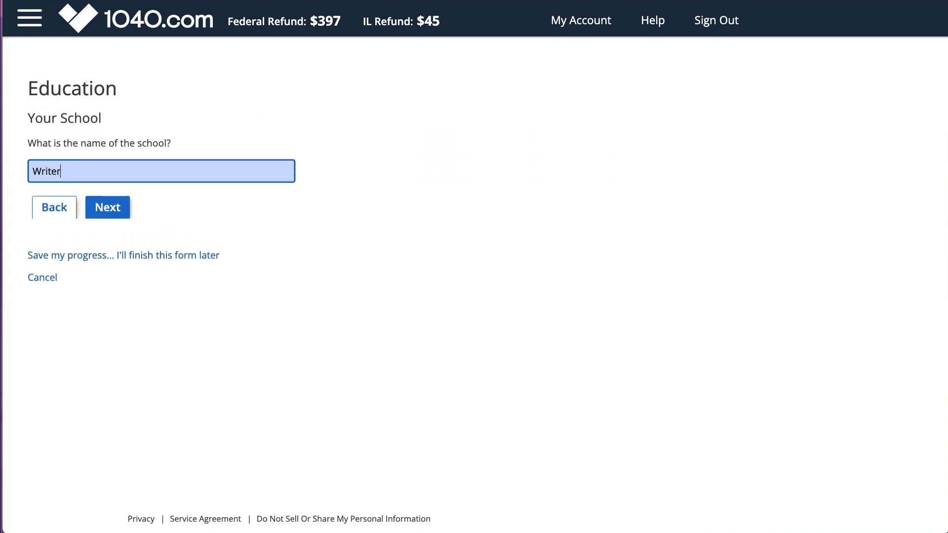
key("Return")
type("12457863")
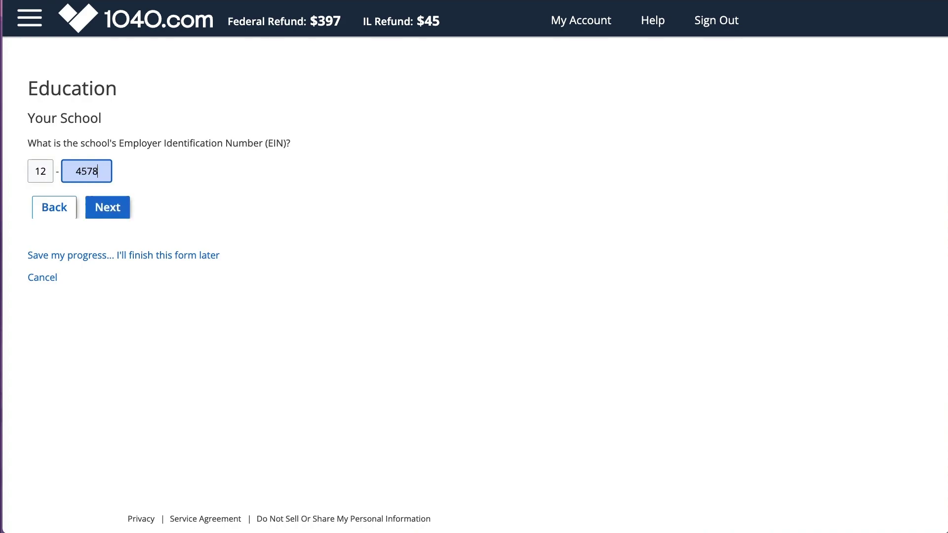
key("Return")
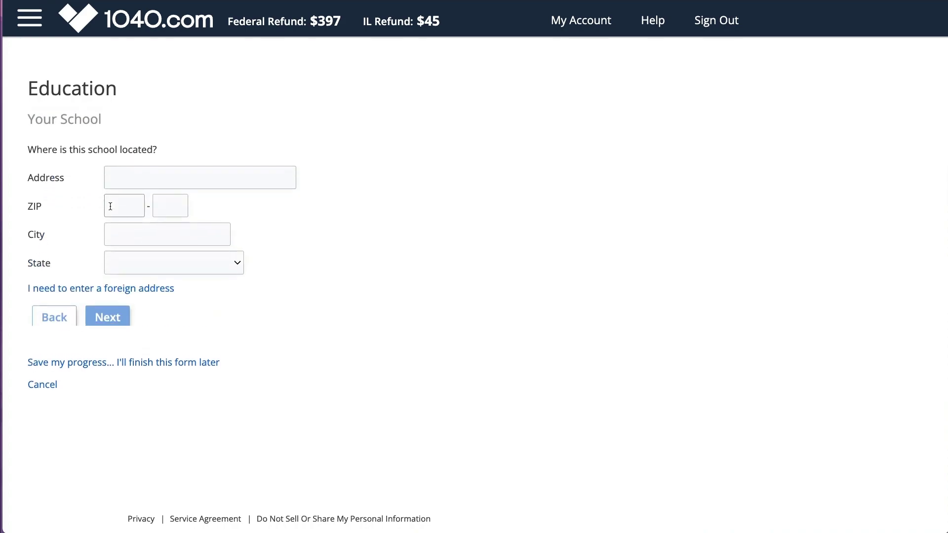
Step: Fill in the school's street address and ZIP code to finish the education entry
type("187 College Way")
key("Tab")
type("10010")
key("Return")
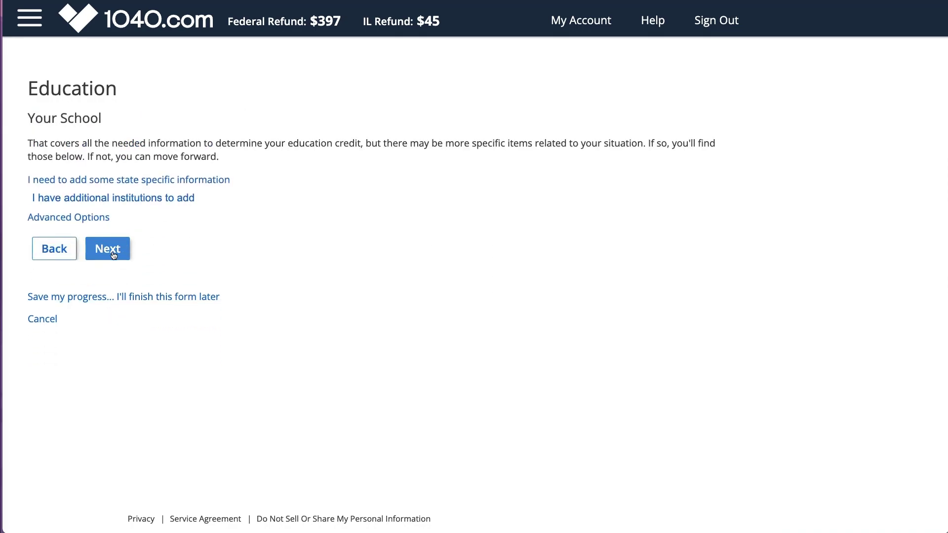
left_click(112, 251)
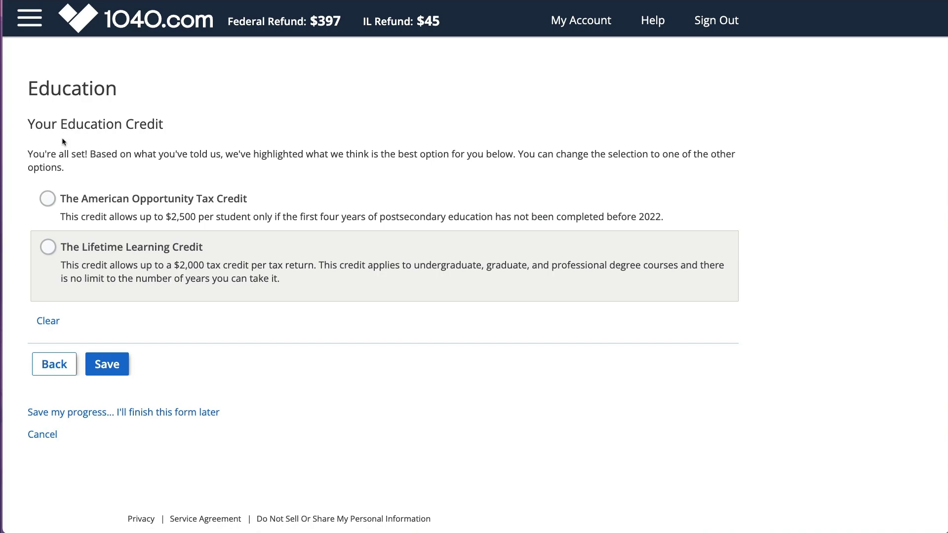
left_click_drag(90, 154, 518, 158)
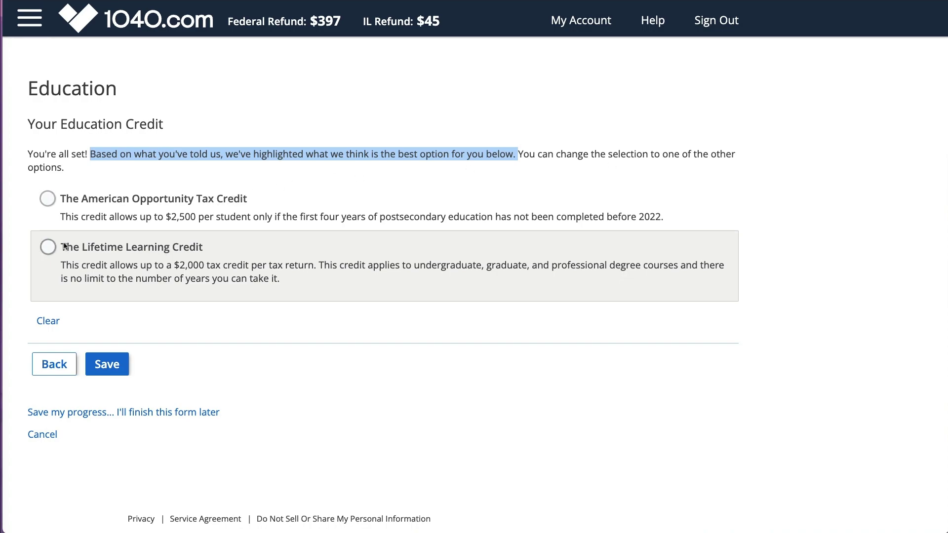
Step: Choose the Lifetime Learning Credit for the Writers College education entry and save it
left_click(50, 251)
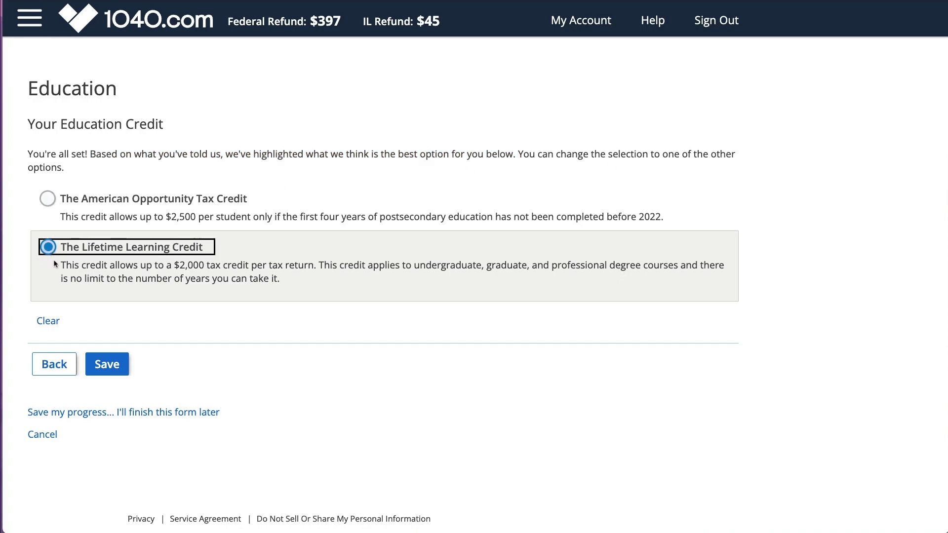
left_click(103, 366)
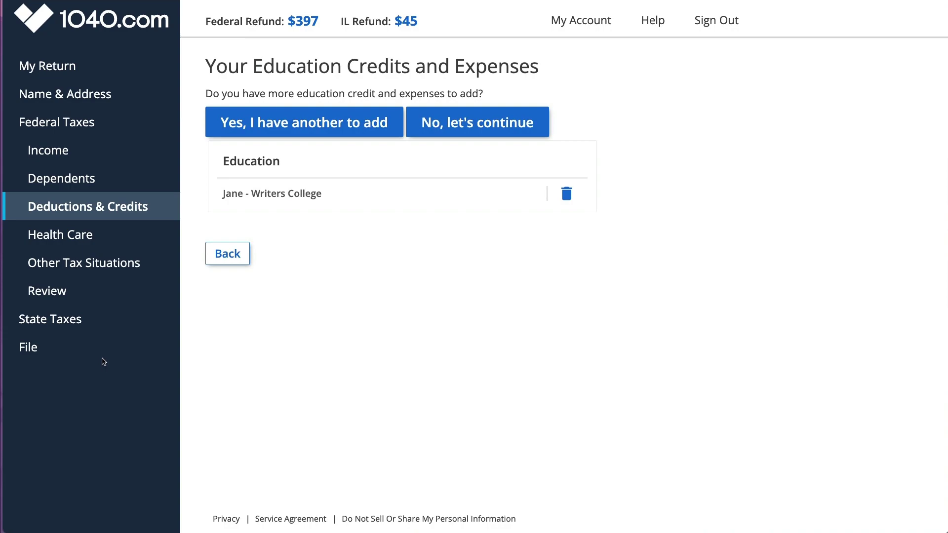
left_click(455, 131)
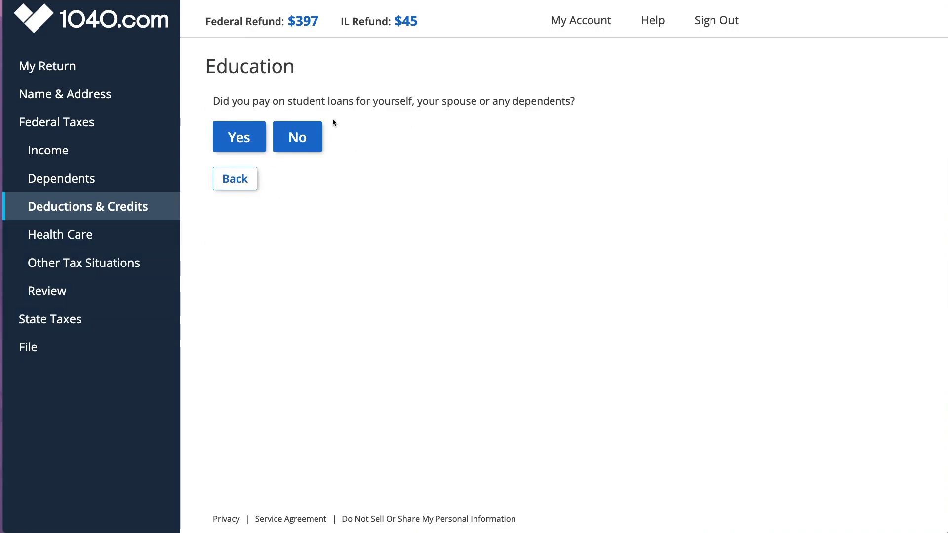
Step: Enter $200 of student loan interest and save the student loan adjustment
left_click_drag(288, 100, 400, 101)
left_click(250, 139)
left_click(259, 129)
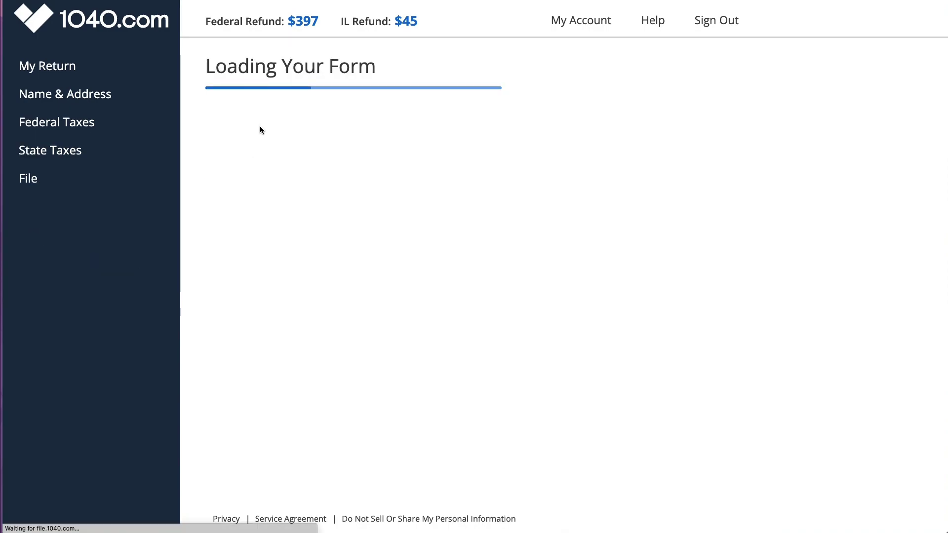
left_click(91, 144)
type("200")
left_click(117, 177)
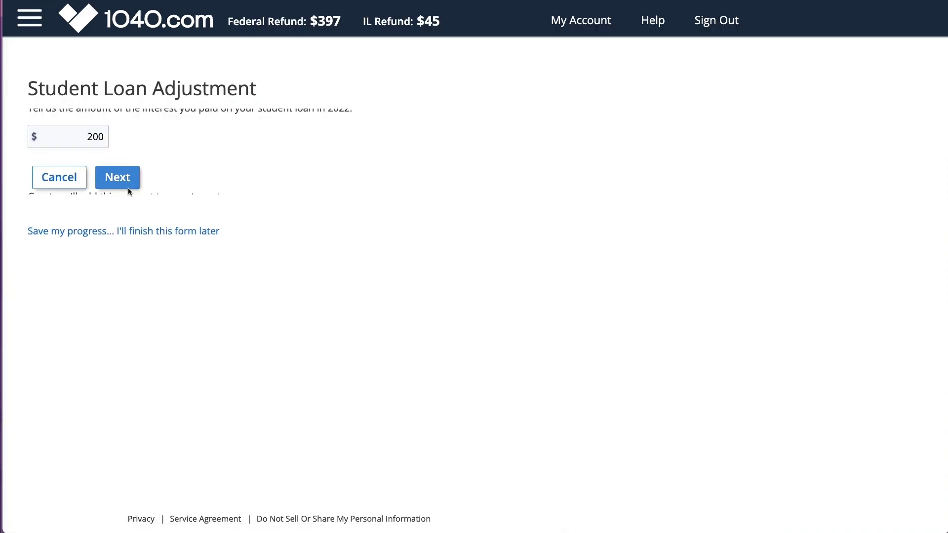
left_click(108, 162)
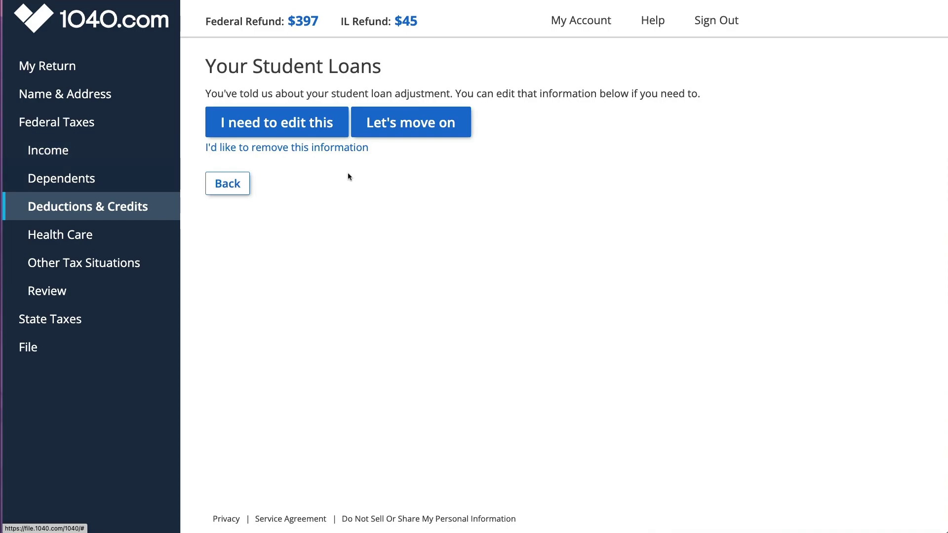
left_click(406, 128)
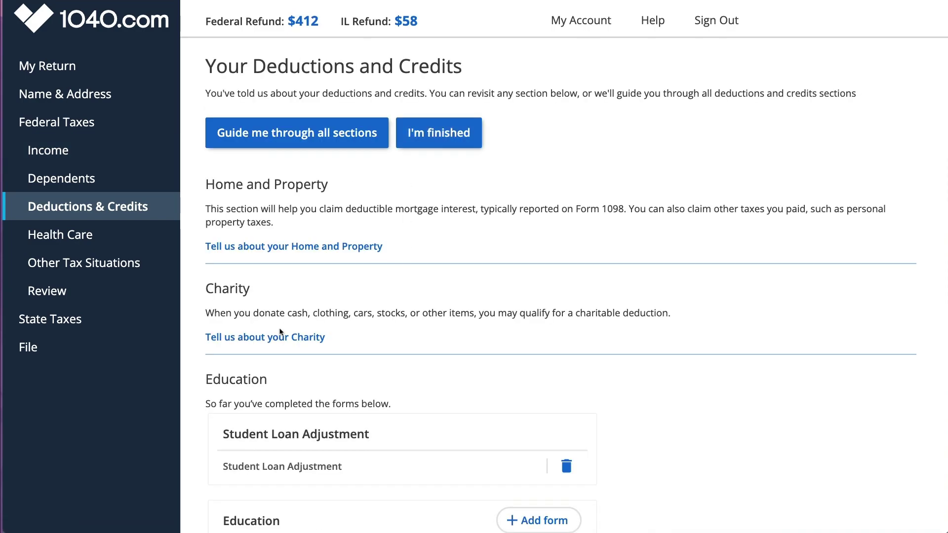
Step: Confirm owning a home with mortgage payments and a Form 1098 for a personal home
left_click(279, 247)
left_click(247, 140)
left_click(248, 141)
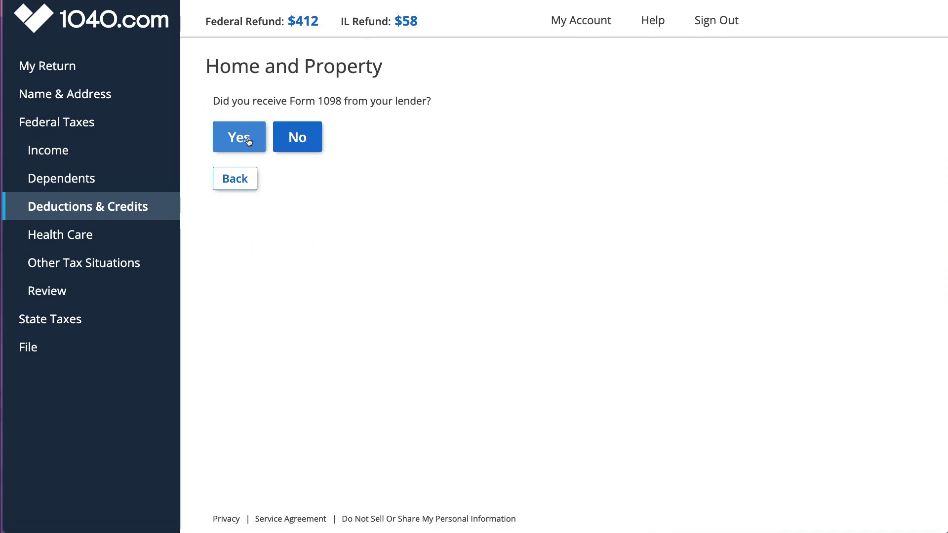
left_click(244, 142)
left_click(253, 123)
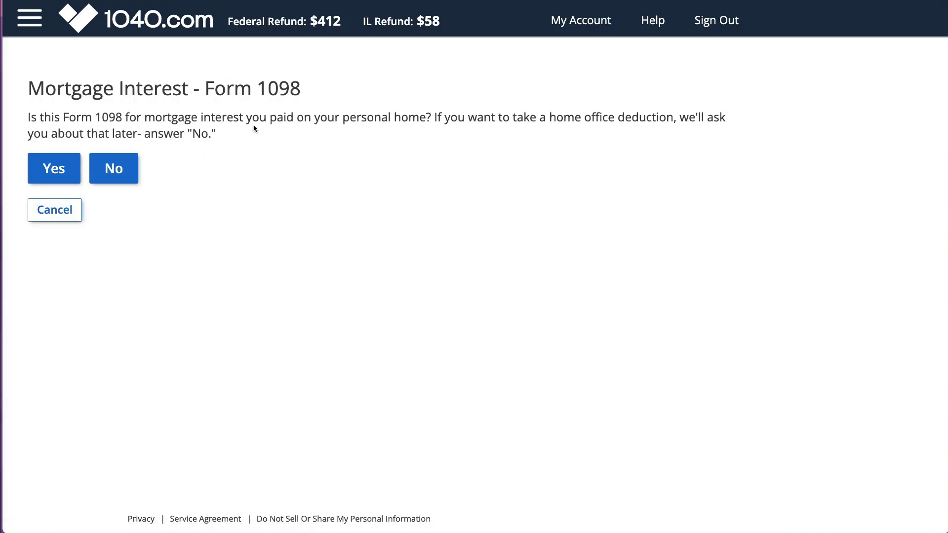
left_click(53, 168)
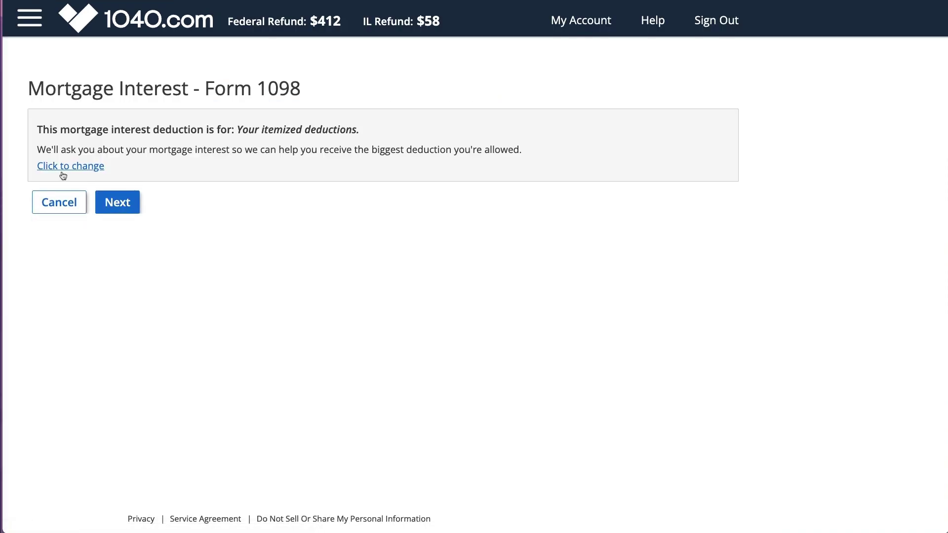
left_click(119, 200)
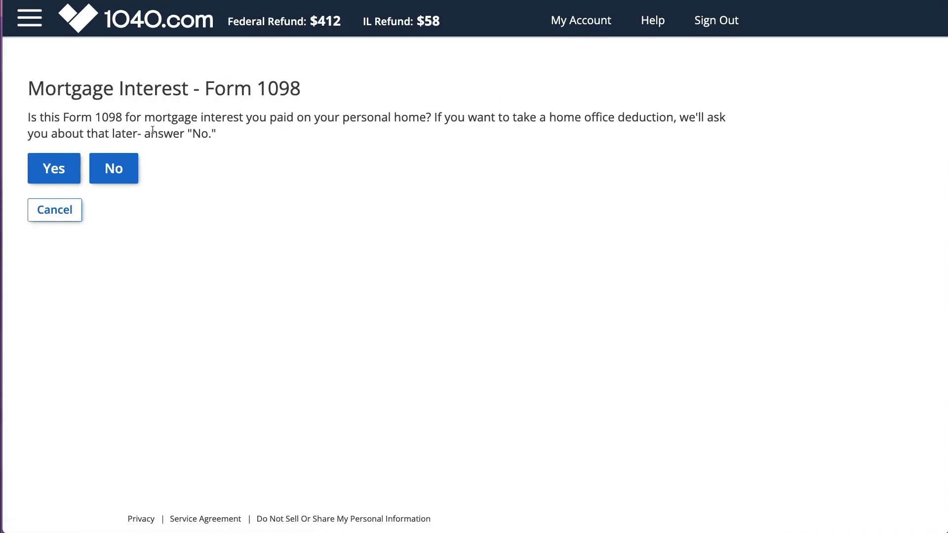
left_click(75, 174)
left_click(114, 200)
Step: Enter the lender Mortgage Co's EIN, name, street address and ZIP code on the 1098
left_click(38, 177)
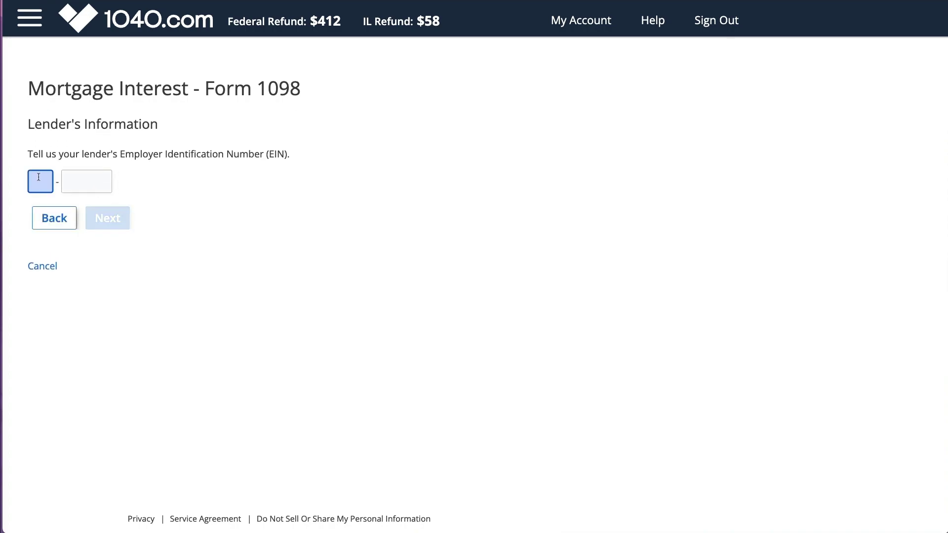
left_click(92, 218)
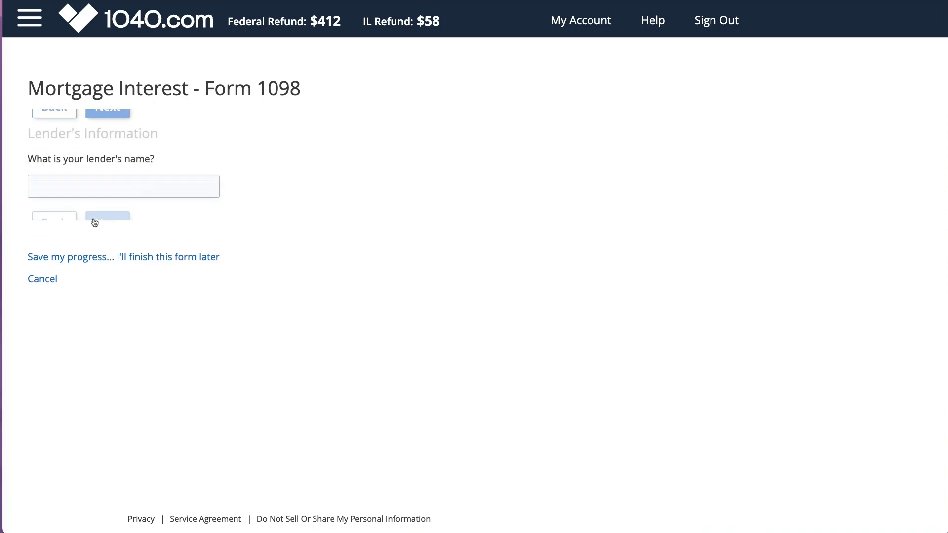
type("Mortgae")
key("BackSpace")
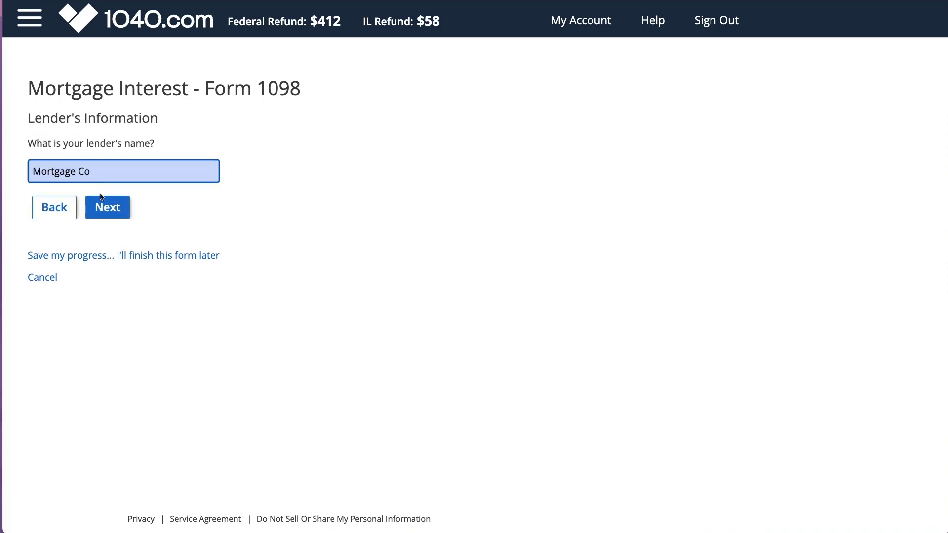
key("Return")
type("124 Mortgage Way")
key("Tab")
type("60067")
left_click(108, 316)
Step: Record $980 of mortgage interest, answer the mortgage questions, and save the Form 1098
left_click(58, 230)
left_click(115, 181)
left_click(57, 181)
left_click(408, 182)
type("980")
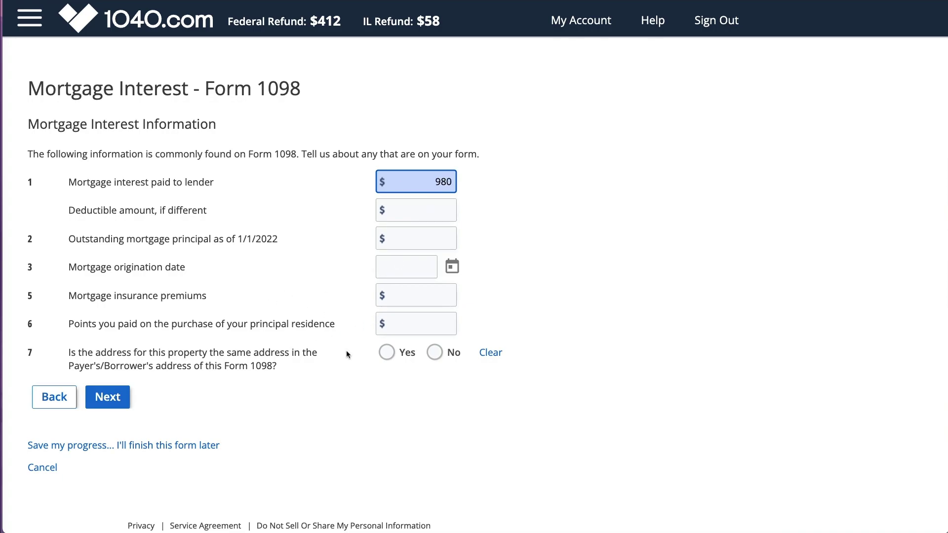
left_click(386, 352)
left_click(111, 398)
left_click(117, 182)
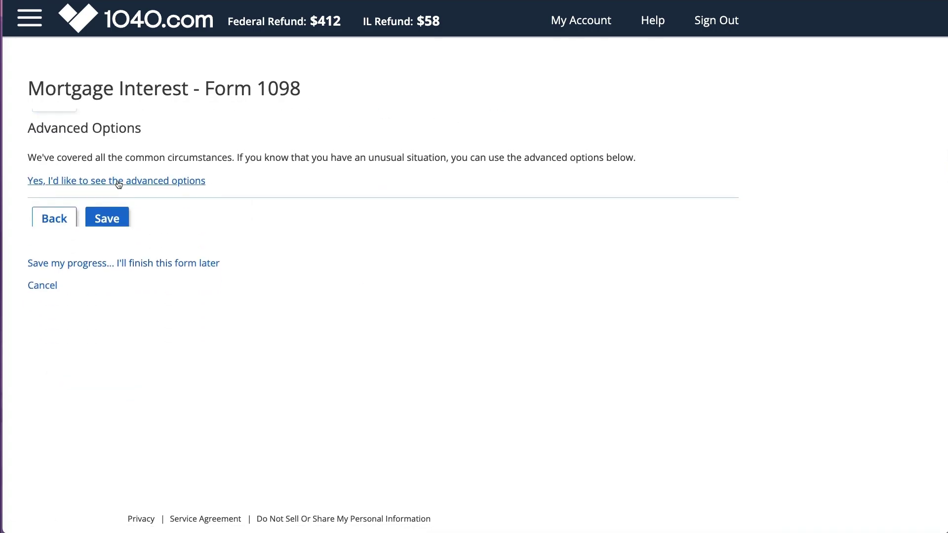
left_click(107, 220)
left_click(438, 126)
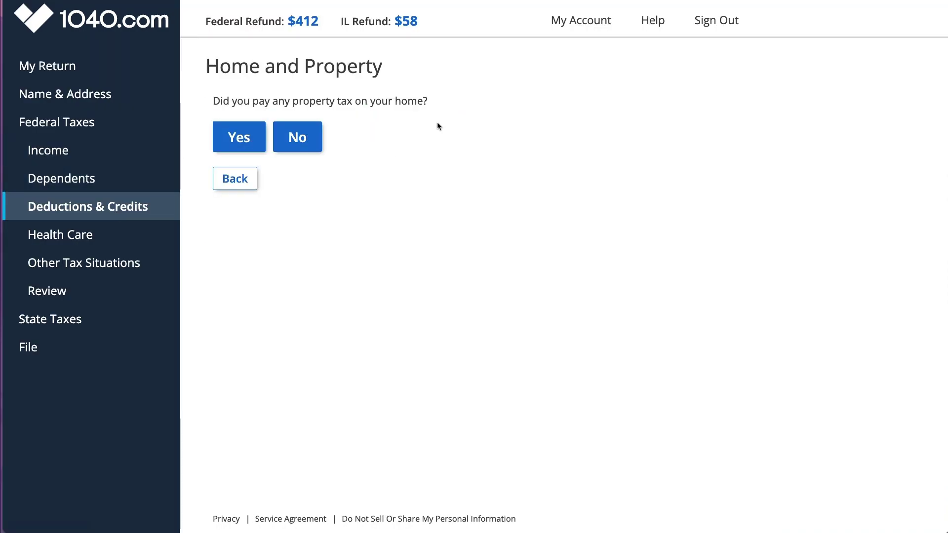
Step: Enter $875 of real estate property tax and claim it for the state property tax credit
left_click(250, 133)
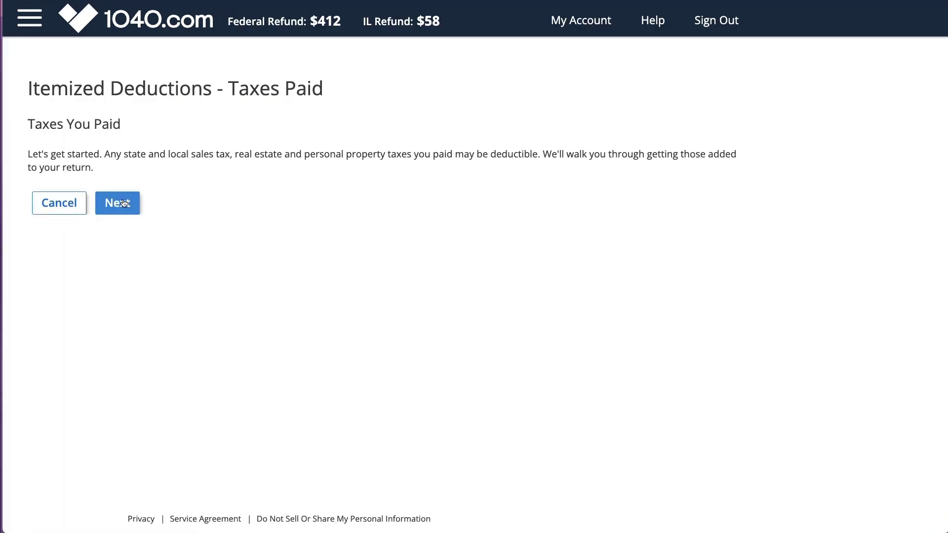
left_click(123, 203)
left_click(115, 191)
left_click_drag(102, 154, 178, 154)
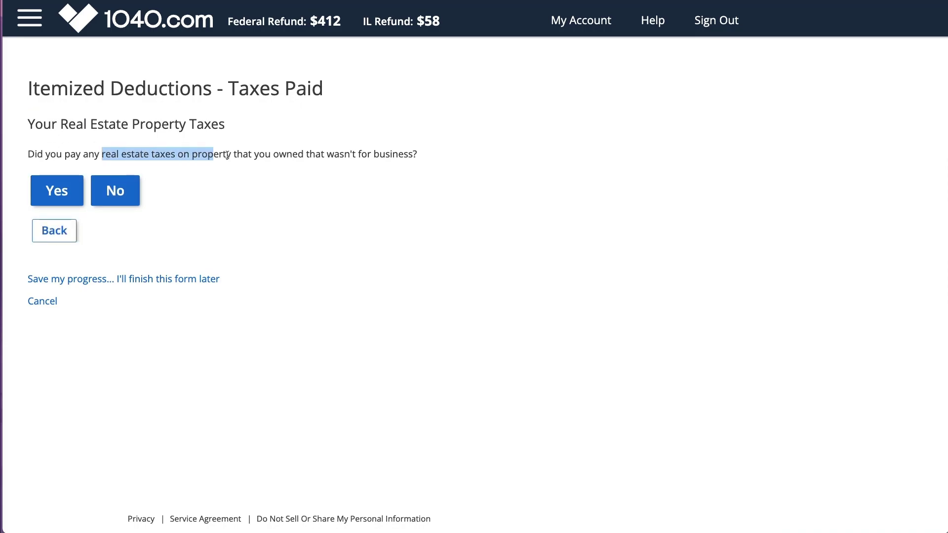
left_click(57, 191)
left_click(70, 172)
type("8")
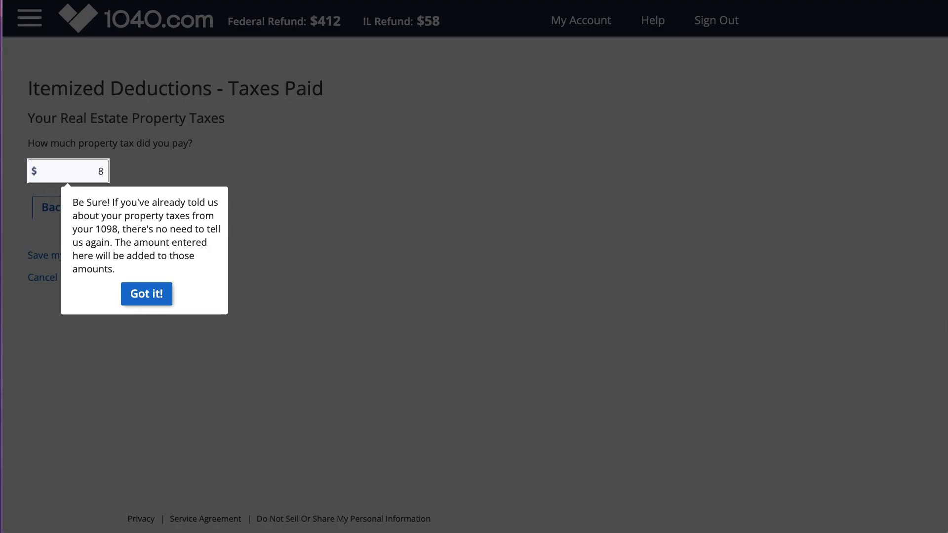
left_click(146, 294)
type("75")
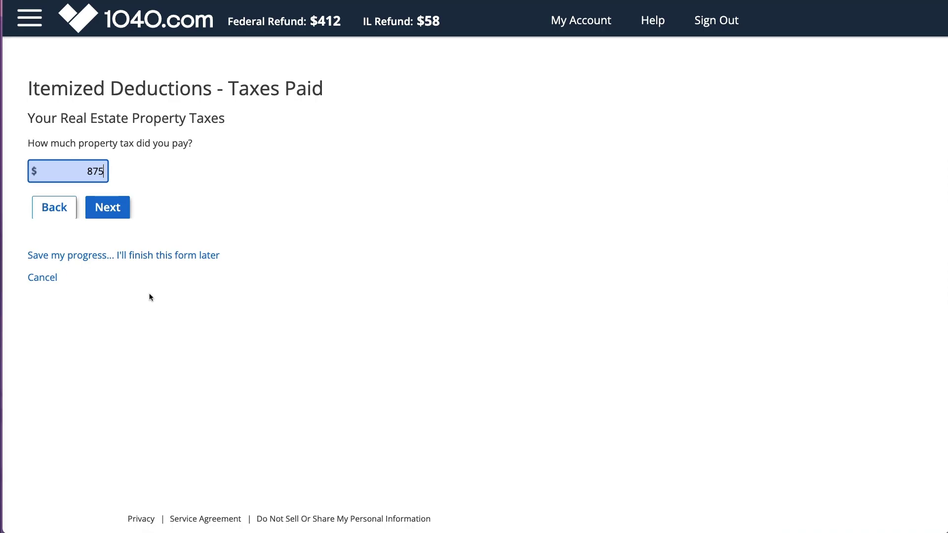
left_click(107, 207)
left_click(59, 210)
left_click(58, 209)
left_click(105, 208)
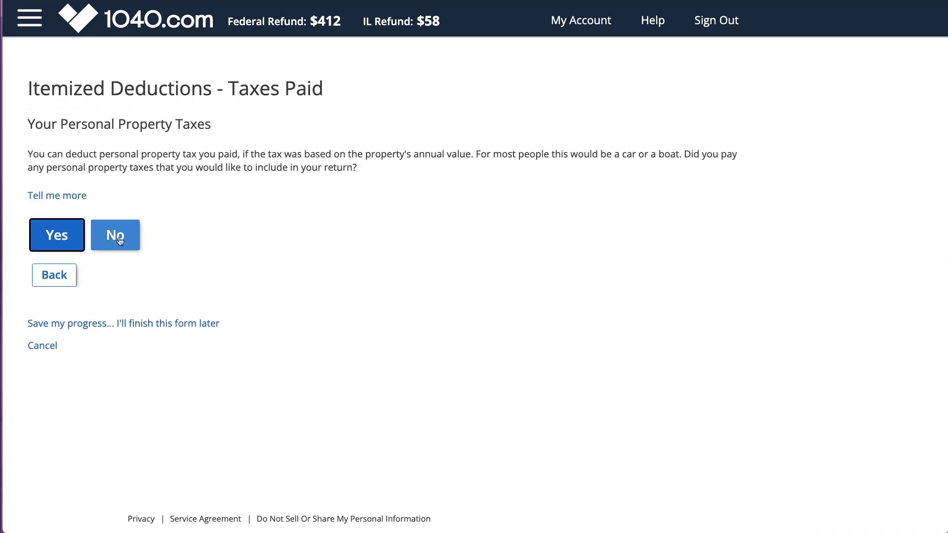
Step: Decline personal property, income and other taxes, save taxes paid, and finish Home and Property
left_click(118, 239)
left_click(119, 233)
left_click(113, 194)
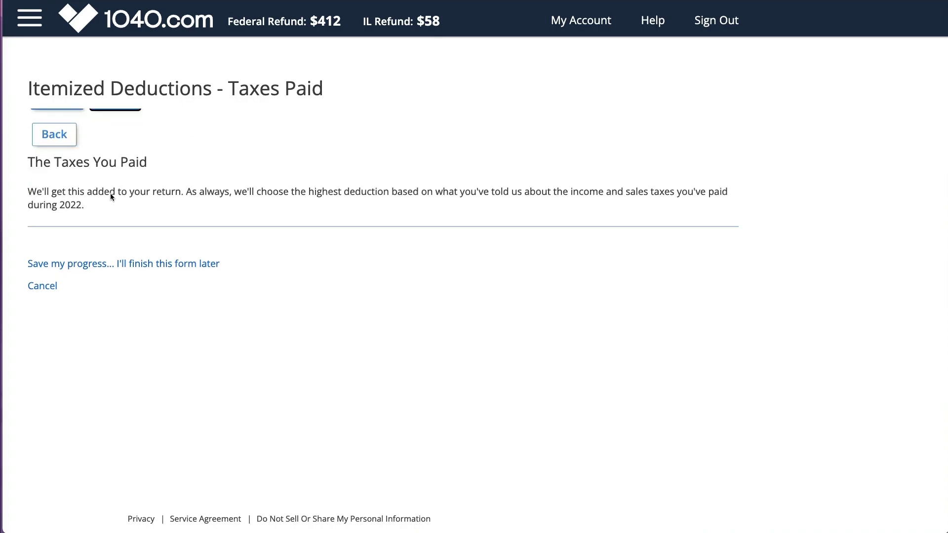
left_click(107, 210)
left_click(475, 120)
left_click(311, 137)
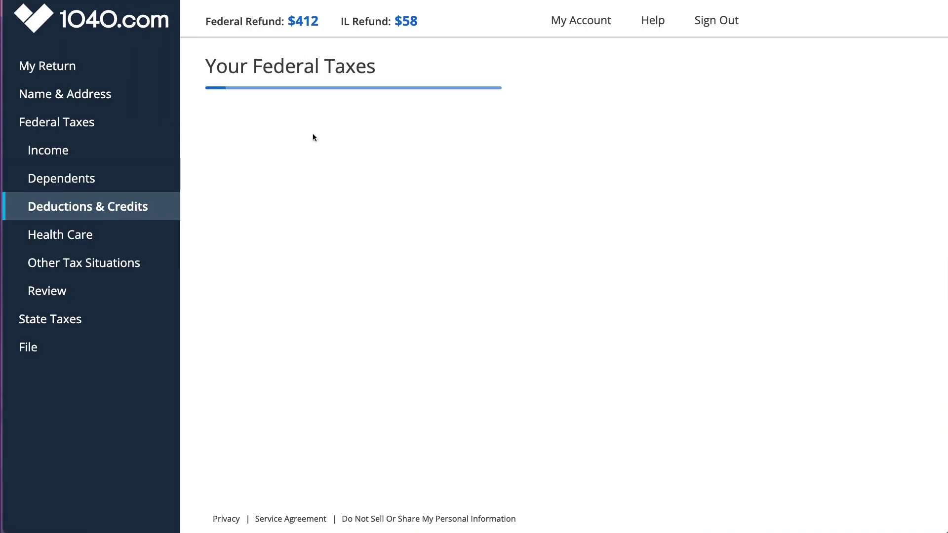
Step: In the Charity section, indicate cash donations but no non-cash items
scroll(281, 419, "down", 2)
left_click(281, 420)
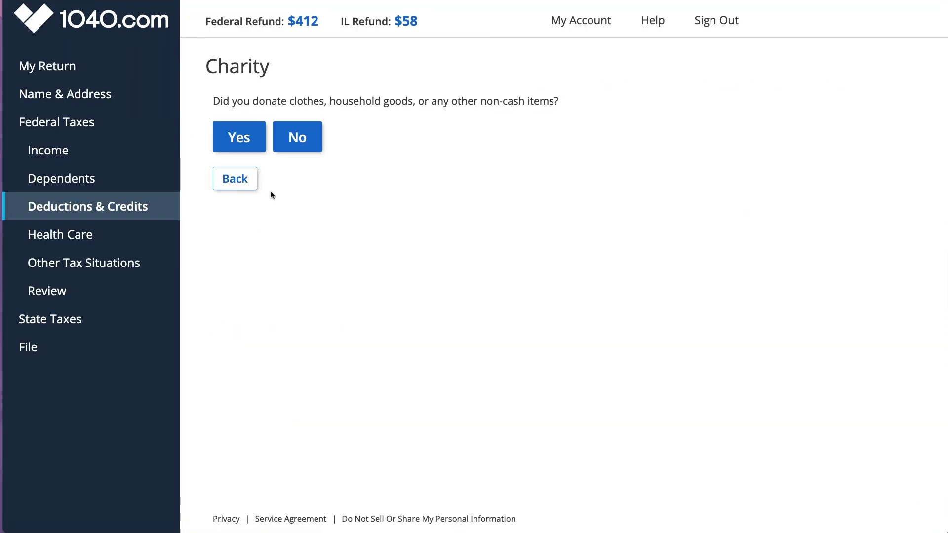
left_click(294, 138)
left_click(239, 138)
left_click(269, 125)
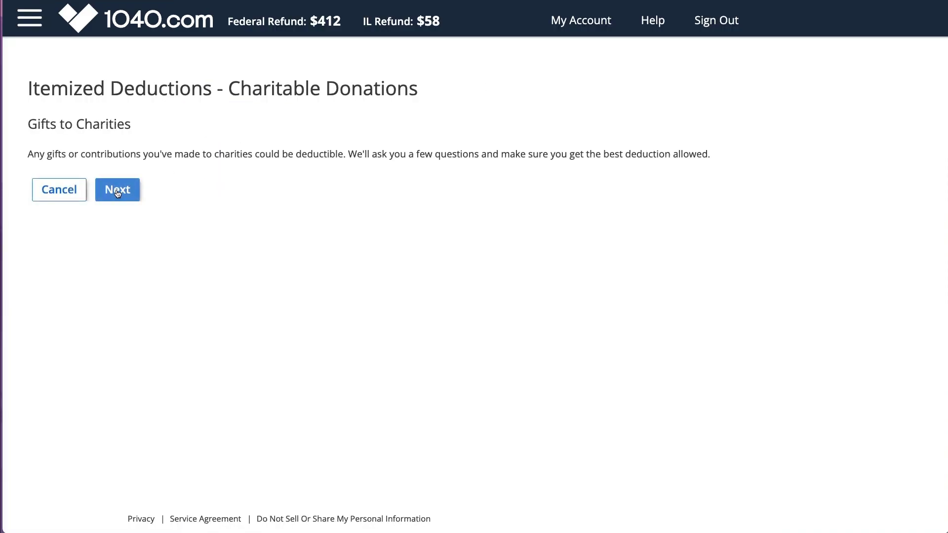
left_click(117, 192)
Step: Enter a $50 cash donation total, decline the remaining questions, and save
left_click(83, 187)
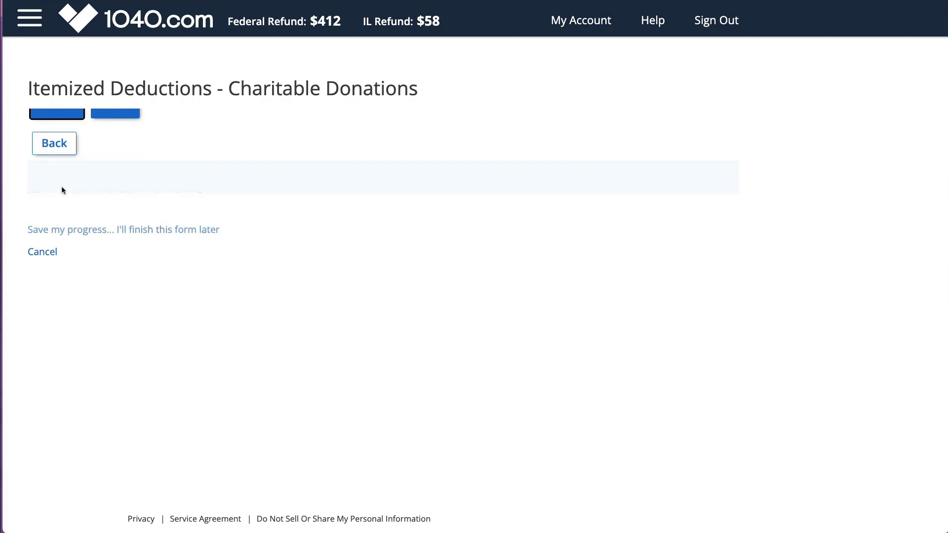
left_click(62, 174)
type("50")
left_click(111, 214)
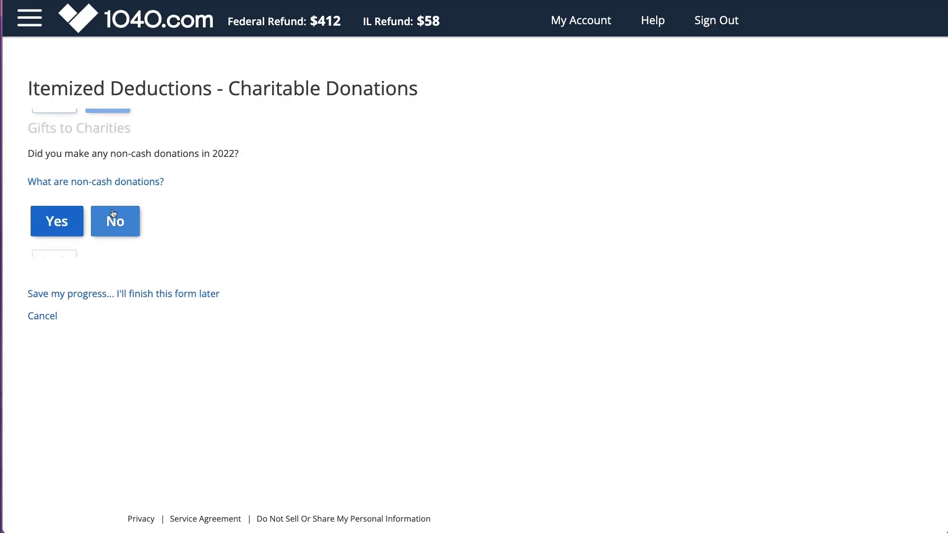
left_click(114, 218)
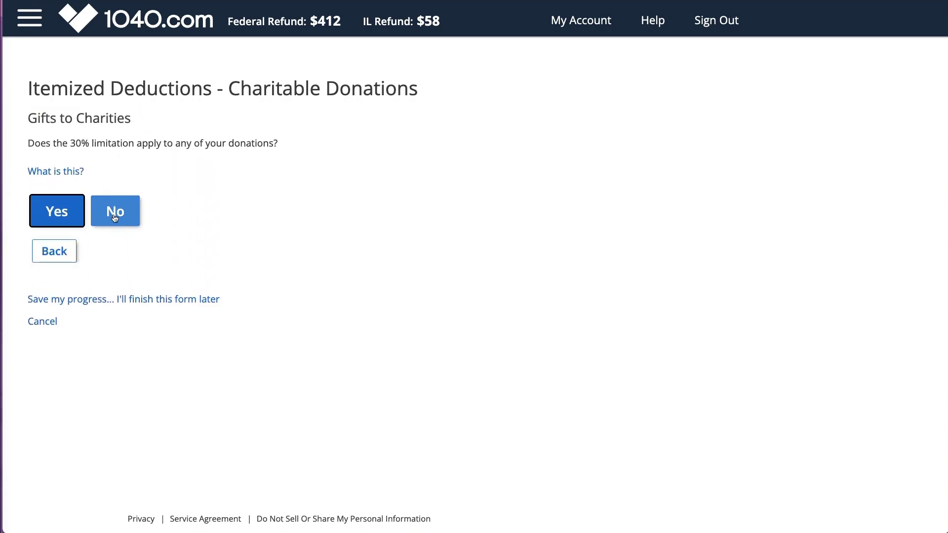
left_click(114, 213)
left_click(113, 195)
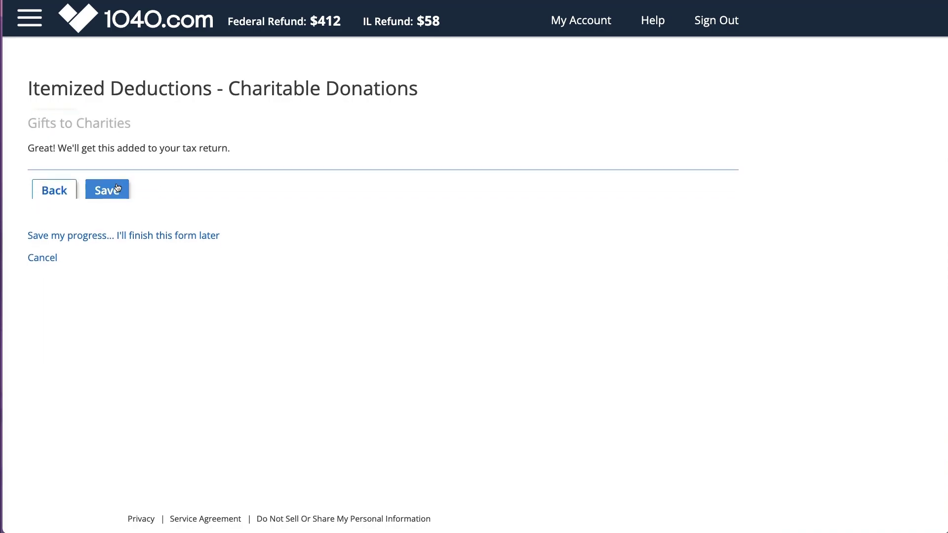
left_click(114, 184)
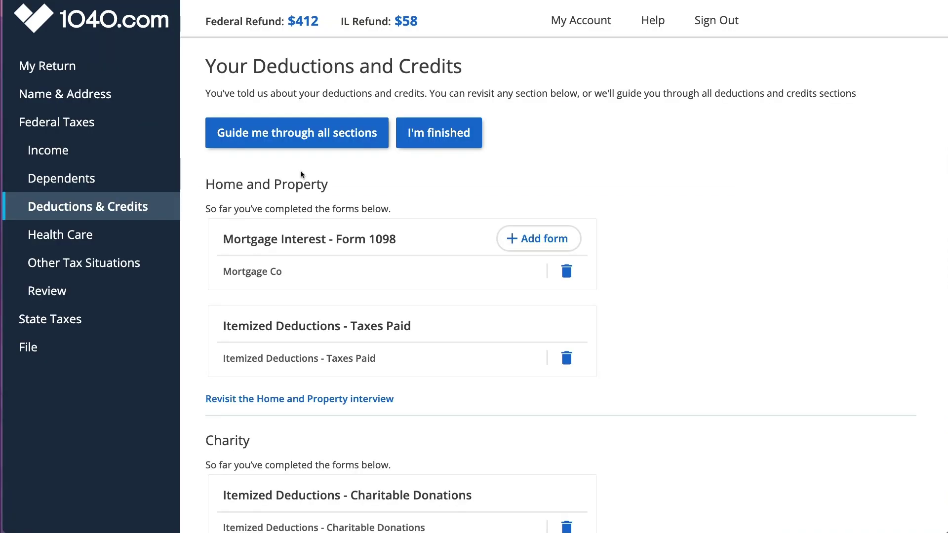
Step: Open the Earned Income Credit questions and answer No to receiving a prior IRS denial letter
scroll(314, 256, "down", 8)
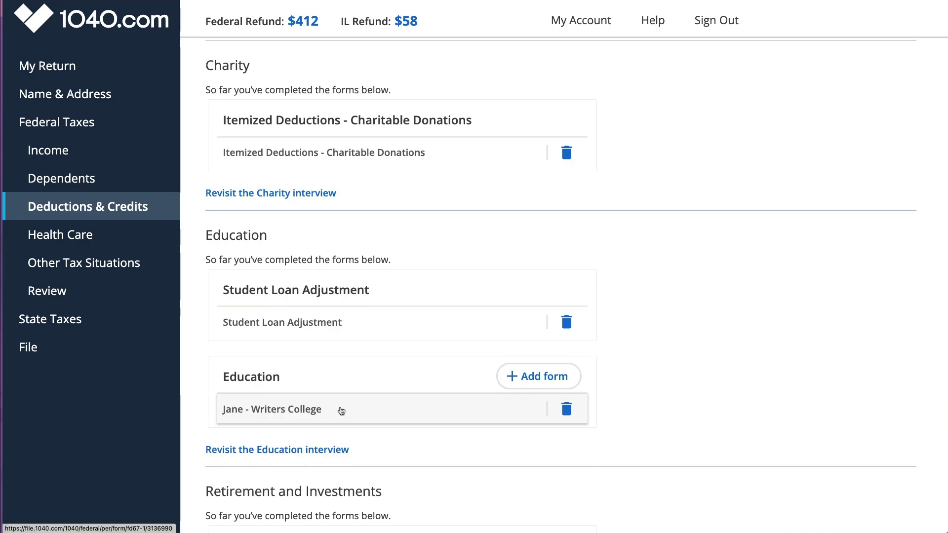
scroll(339, 411, "down", 10)
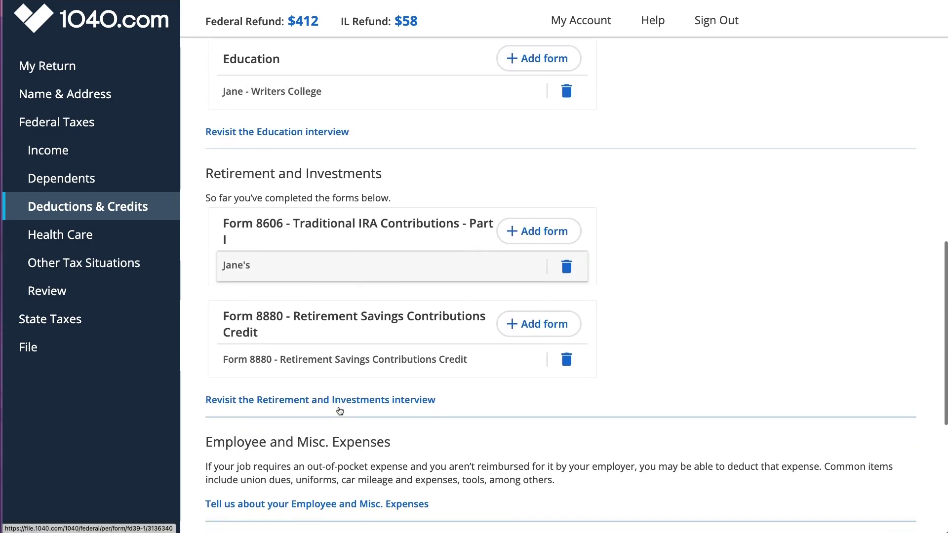
scroll(340, 411, "down", 1)
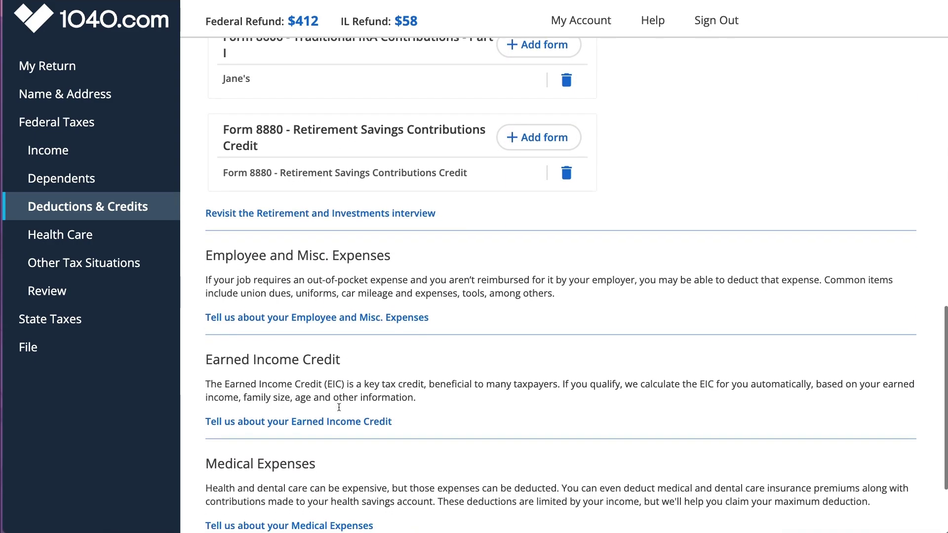
scroll(339, 407, "down", 1)
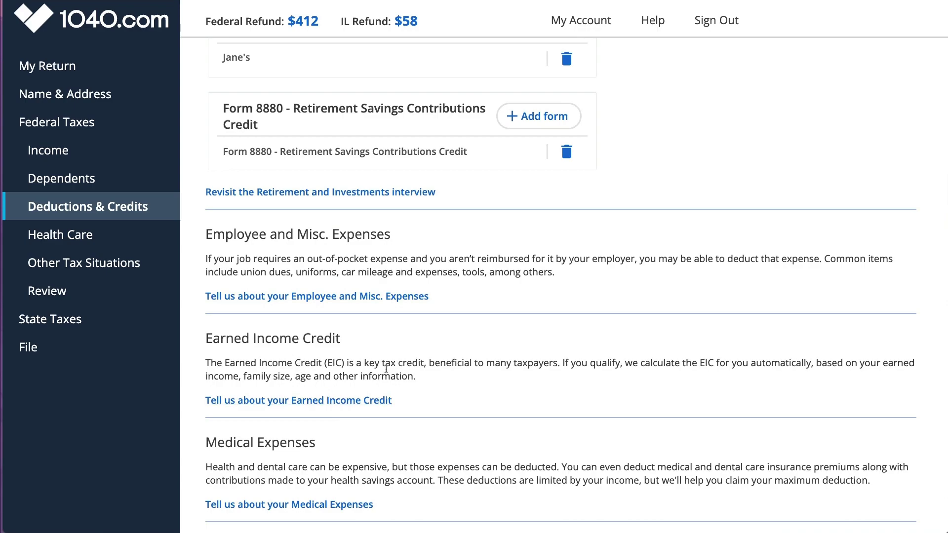
left_click(336, 402)
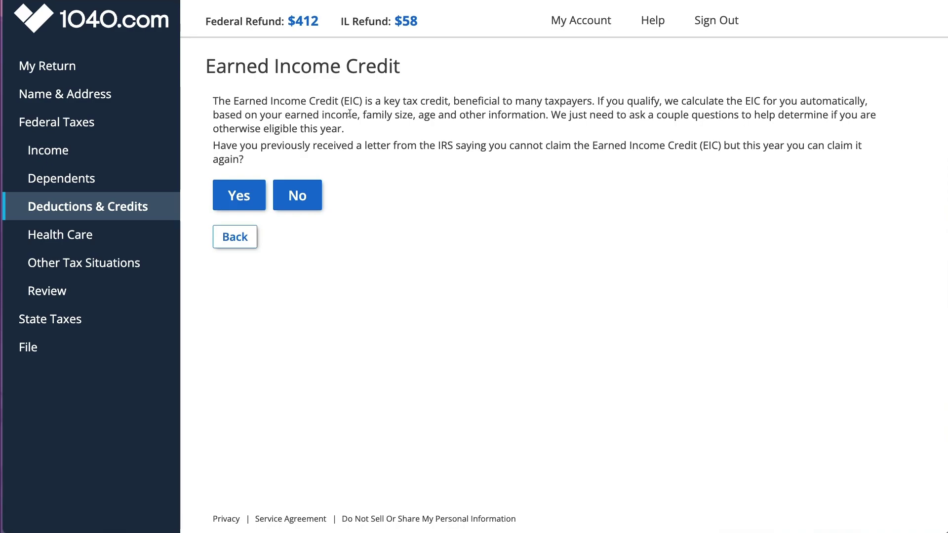
left_click_drag(357, 115, 449, 115)
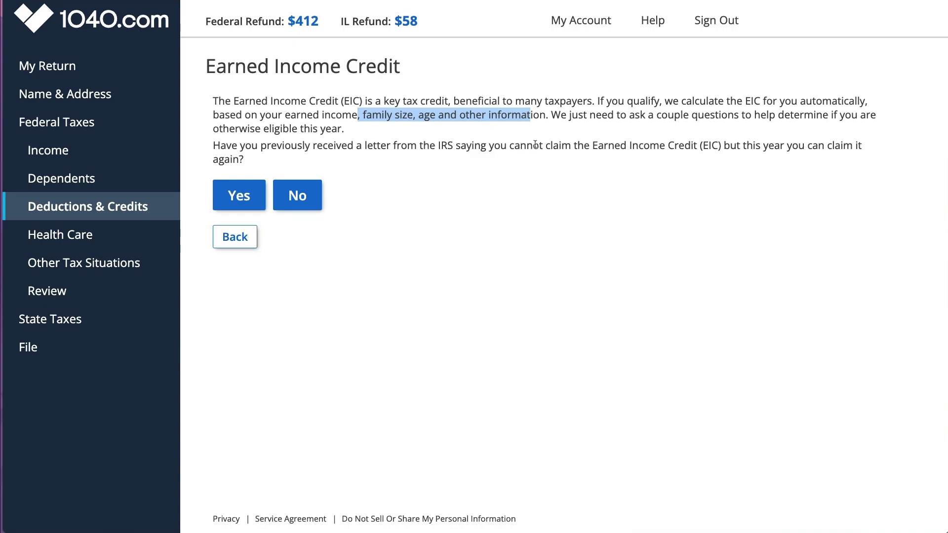
left_click(296, 196)
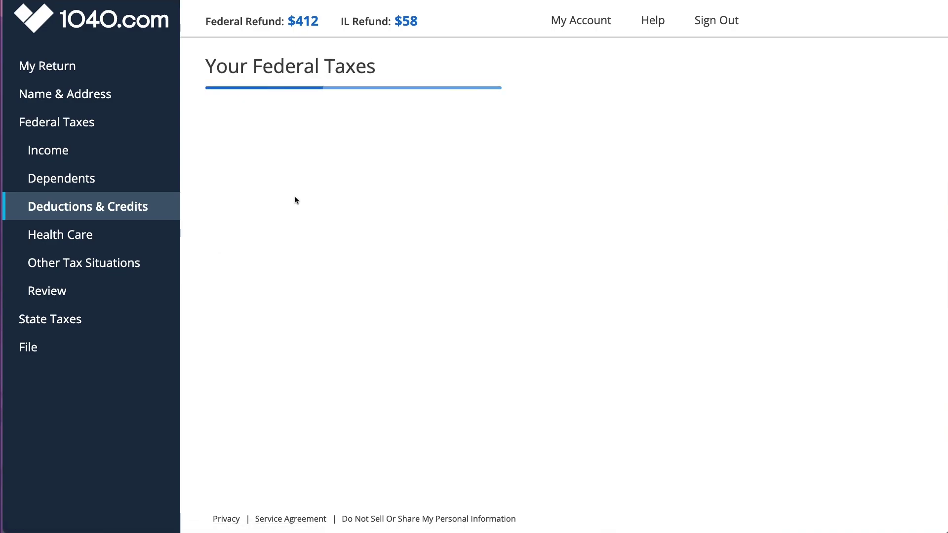
Step: Begin Health Care and confirm the household had Marketplace coverage reported on Form 1095-A
left_click(424, 132)
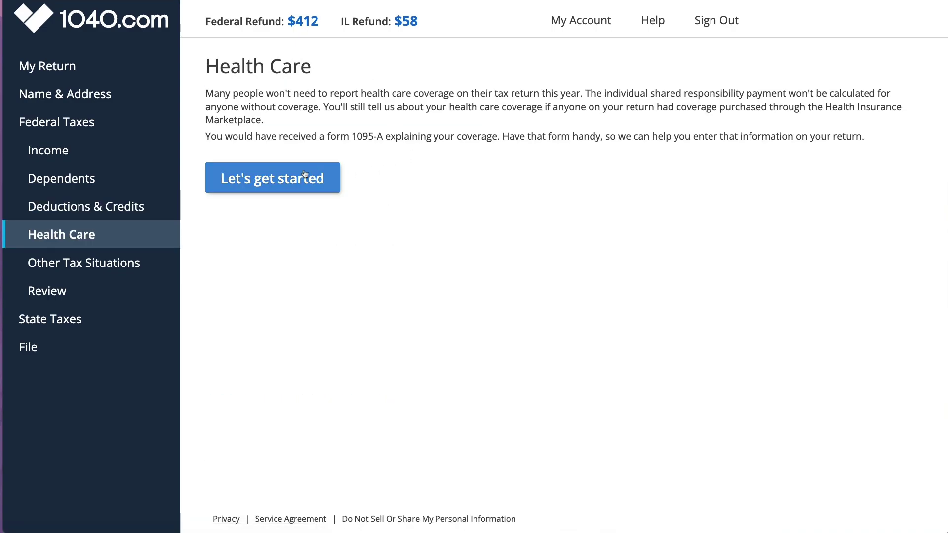
left_click_drag(246, 137, 500, 138)
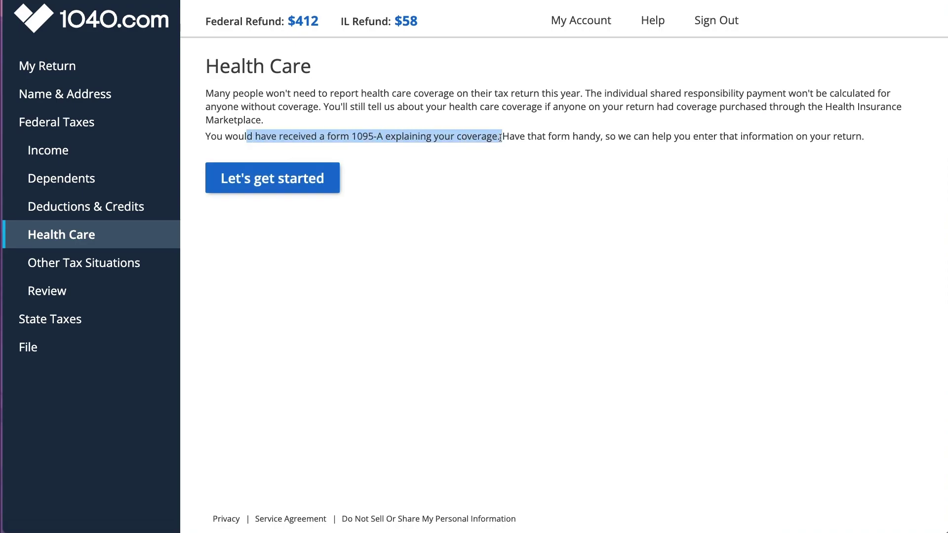
left_click(327, 182)
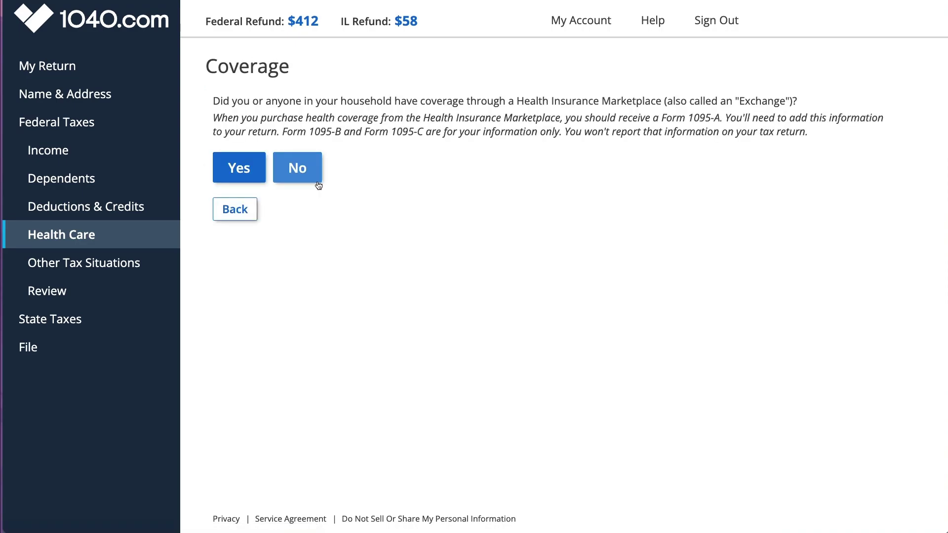
left_click(228, 172)
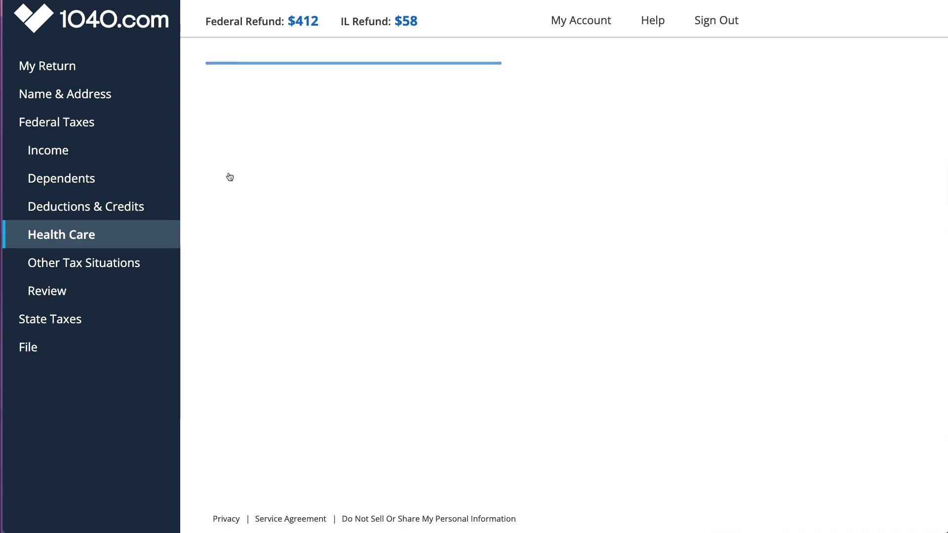
left_click(264, 124)
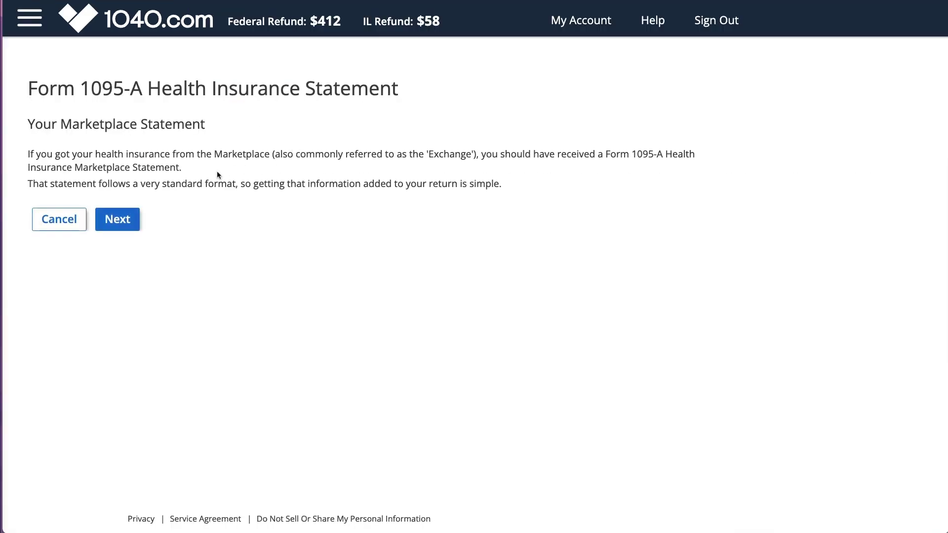
left_click(122, 217)
Step: Fill in the 1095-A policy details: Marketplace identifier, policy number, issuer Blue State, ending 3/31/2022
left_click(291, 170)
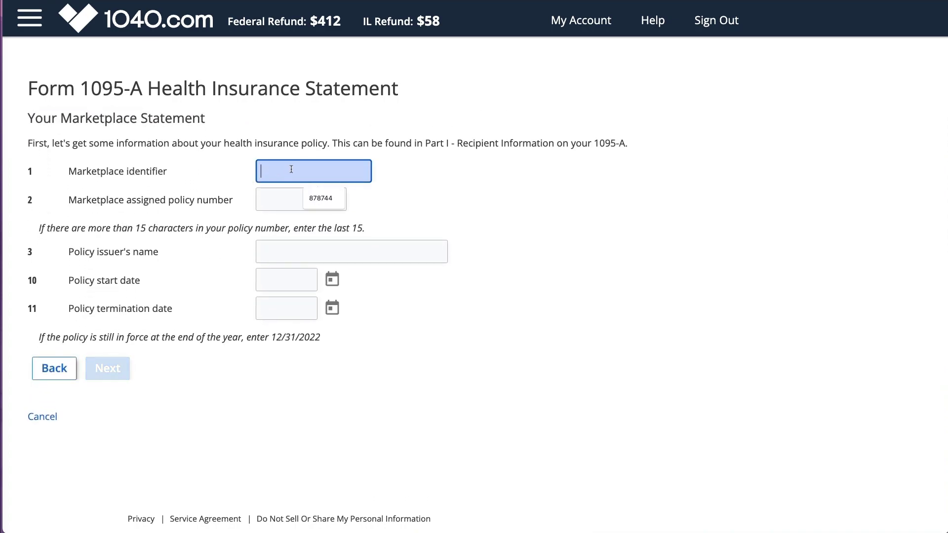
left_click(319, 198)
left_click(299, 200)
left_click(306, 227)
left_click(288, 247)
left_click(311, 279)
left_click(292, 283)
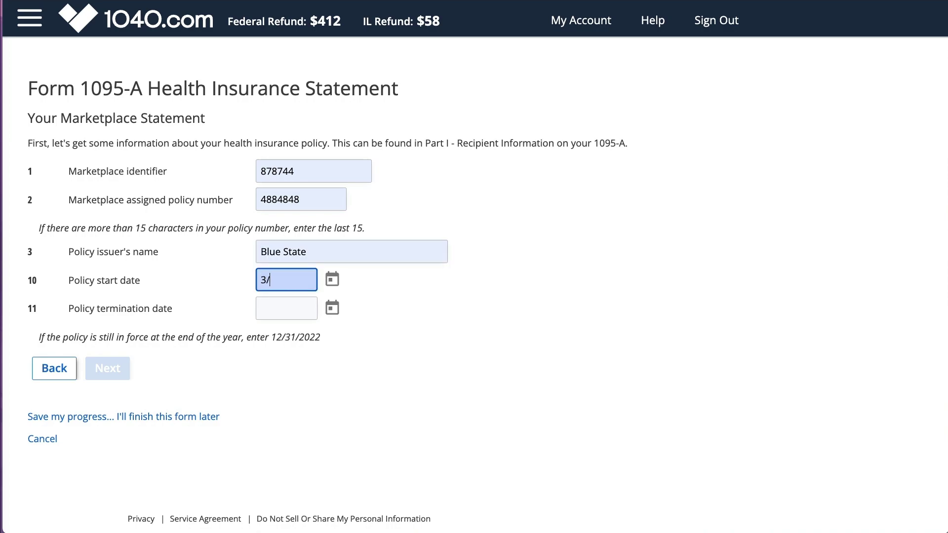
left_click(289, 310)
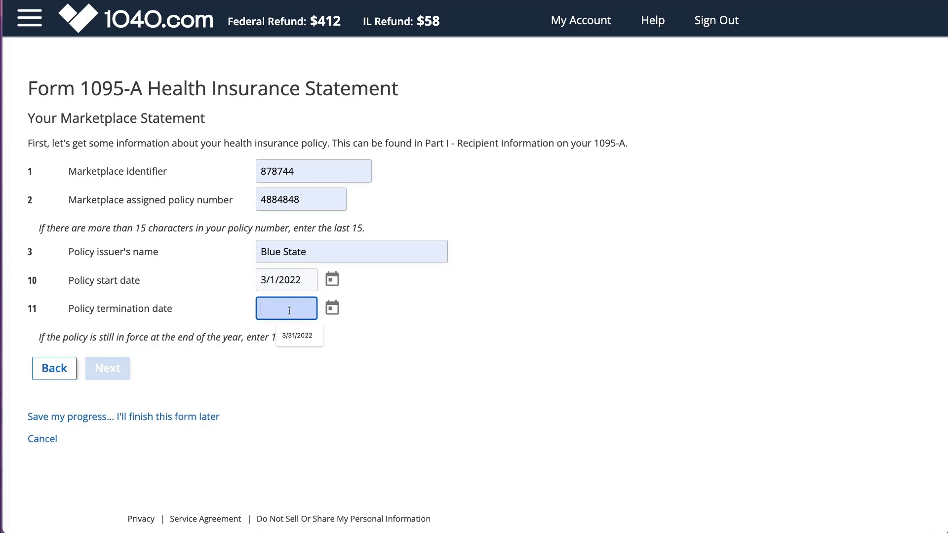
type("3/31/2022")
left_click(101, 374)
Step: Add the taxpayer as covered from 3/1/2022 to 3/31/2022, noting coverage lasted under 12 months
left_click(245, 182)
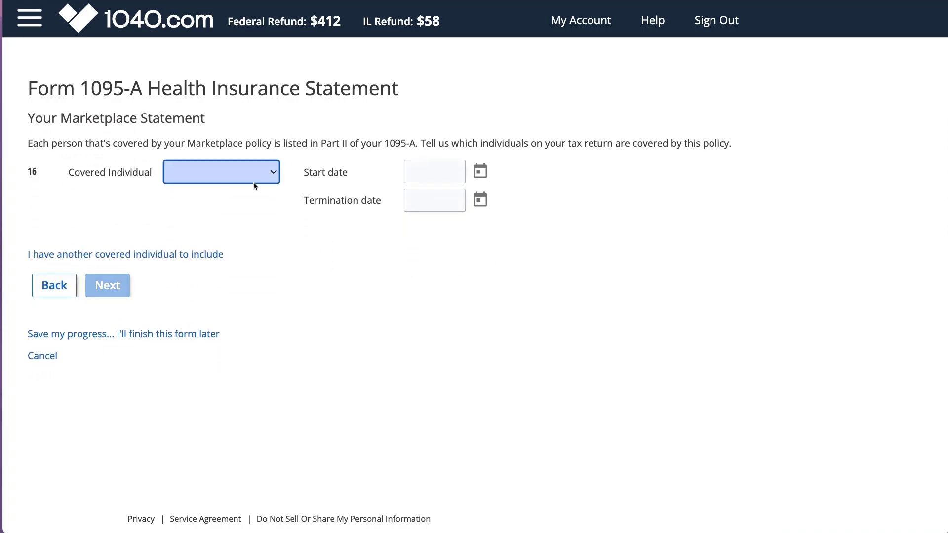
left_click(232, 186)
left_click(416, 172)
left_click(443, 199)
left_click(435, 201)
left_click(444, 228)
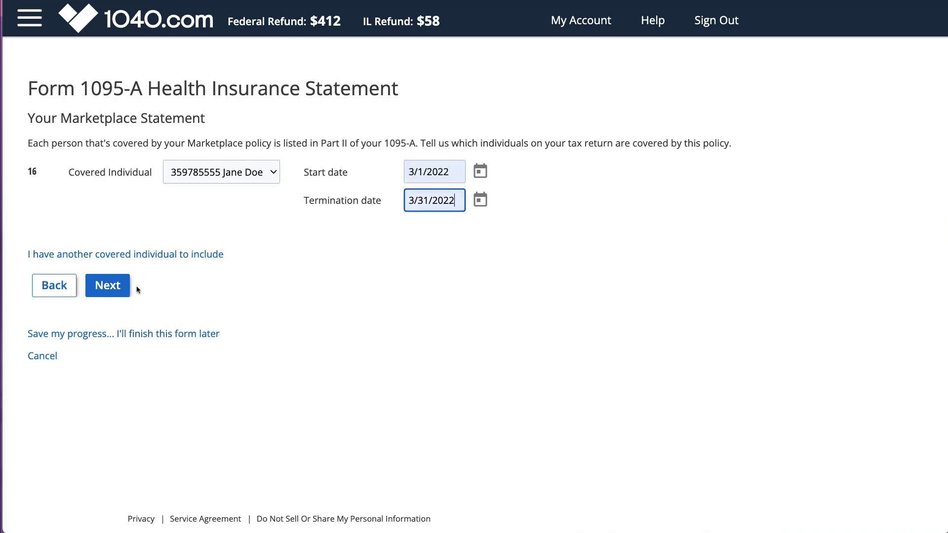
left_click(121, 285)
left_click_drag(253, 173, 412, 193)
left_click(115, 210)
Step: Enter March premiums of 300, 342 and 142, leaving the other months blank
left_click(110, 282)
left_click(109, 283)
left_click(366, 173)
left_click(363, 202)
left_click(370, 202)
type("342")
key("Tab")
type("142")
left_click(109, 267)
left_click(109, 266)
left_click(109, 267)
left_click(109, 267)
left_click(110, 267)
left_click(110, 267)
left_click(109, 267)
left_click(110, 267)
left_click(109, 268)
left_click(109, 268)
Step: Enter annual totals of 300, 342 and 142 and save the 1095-A statement
left_click(365, 197)
type("300")
key("Tab")
type("342")
key("Tab")
type("142")
left_click(121, 295)
left_click(116, 191)
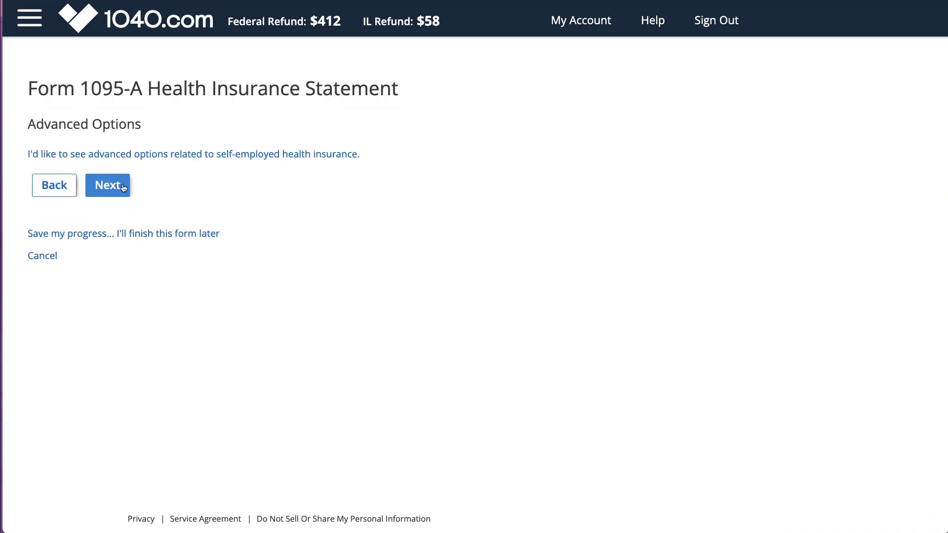
left_click(123, 188)
left_click(121, 192)
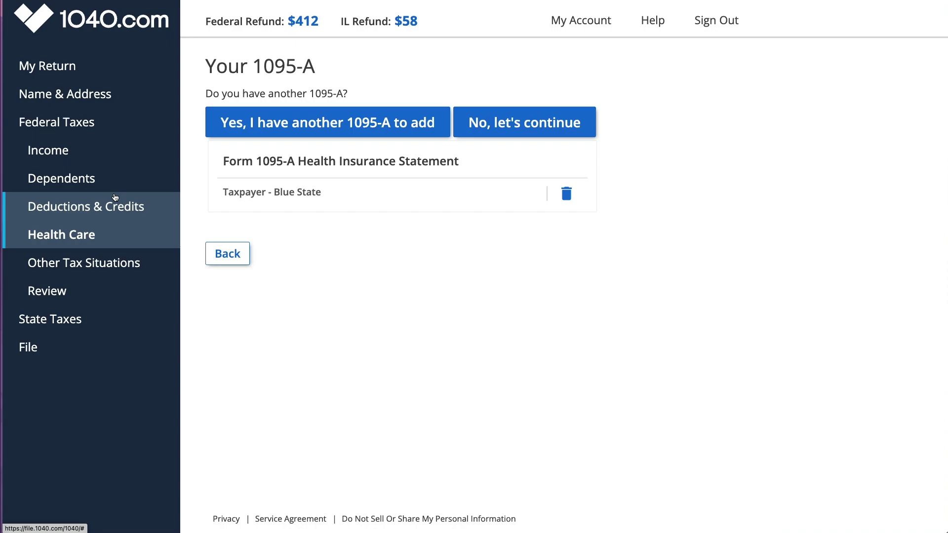
Step: Open federal Review, list the filled-out forms, and scroll down to Finished with Federal
left_click(64, 292)
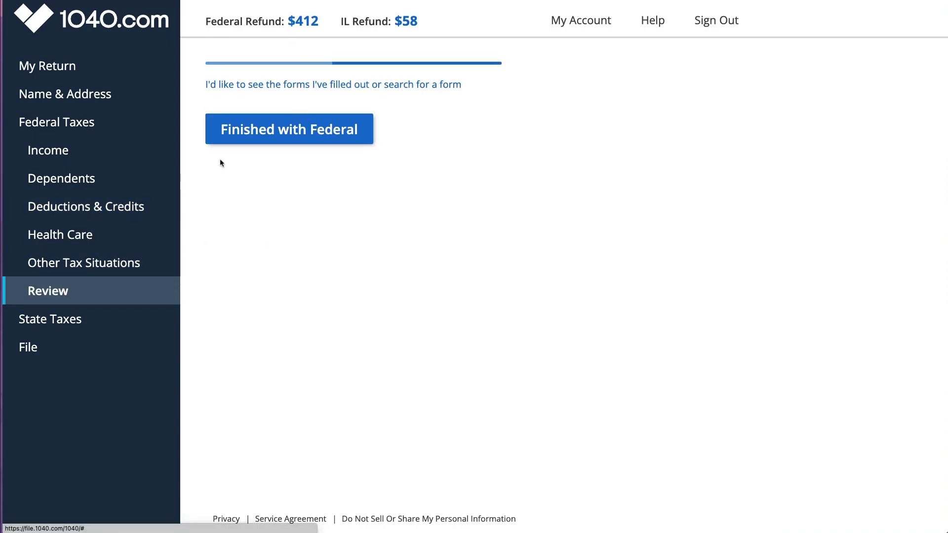
left_click(288, 252)
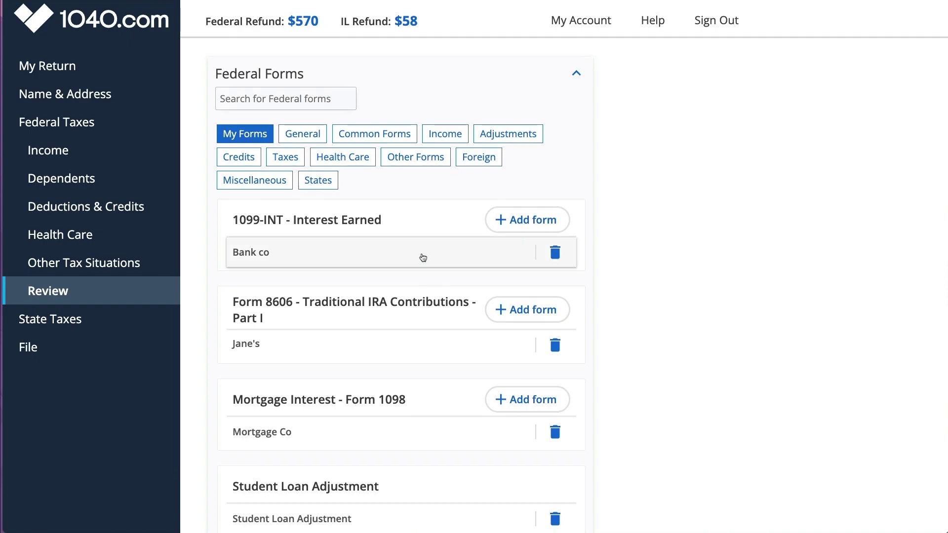
scroll(423, 257, "down", 3)
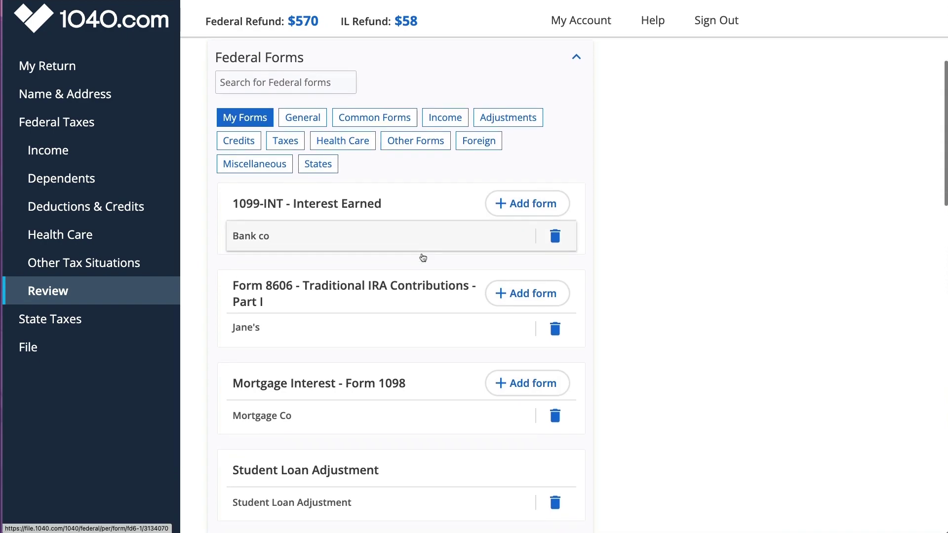
scroll(395, 373, "down", 3)
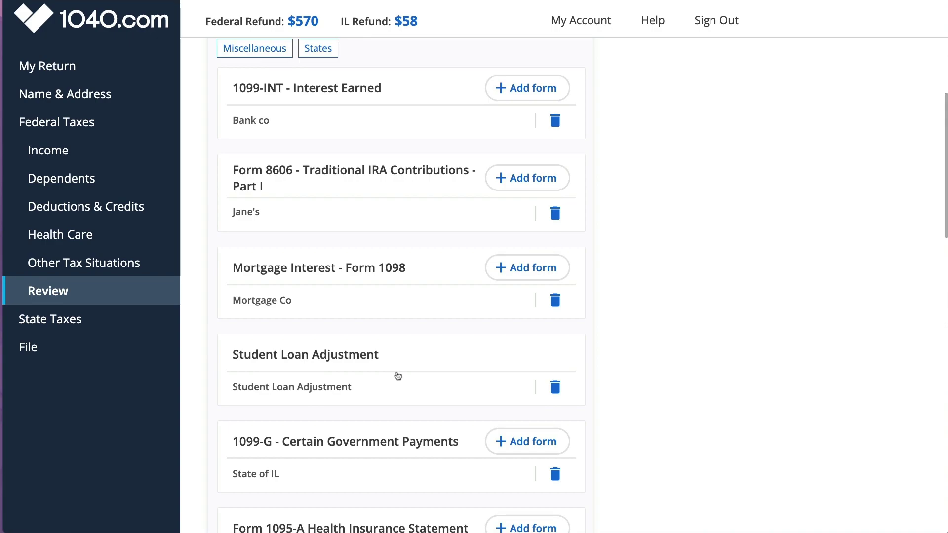
scroll(396, 383, "down", 5)
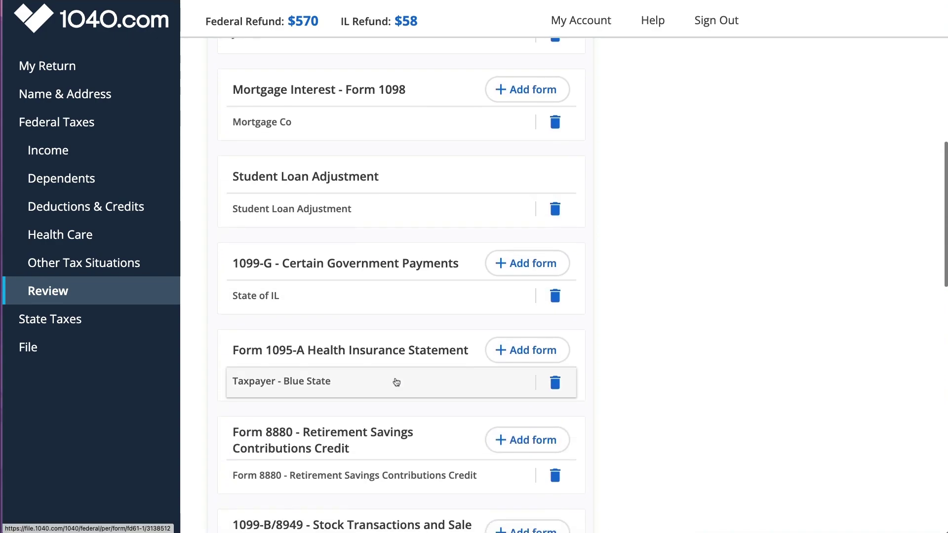
scroll(395, 420, "down", 5)
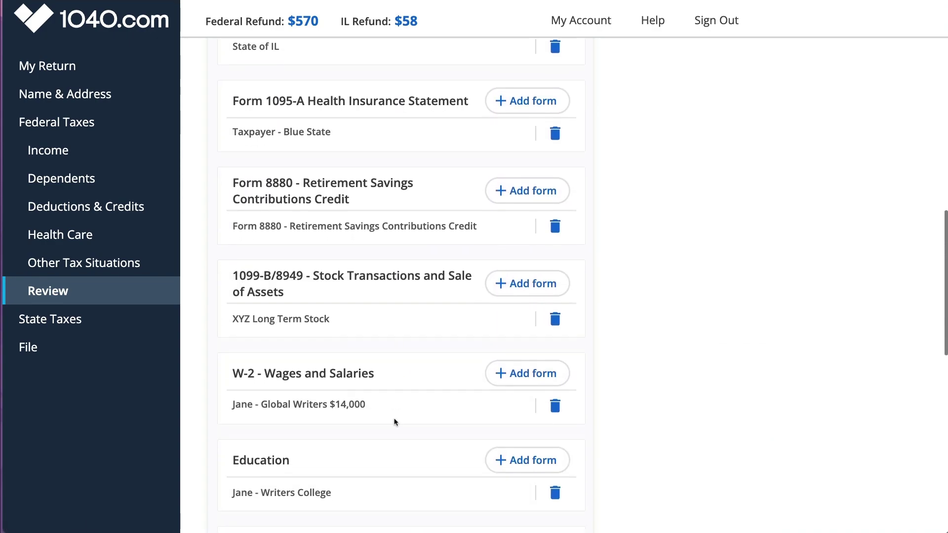
scroll(377, 432, "down", 7)
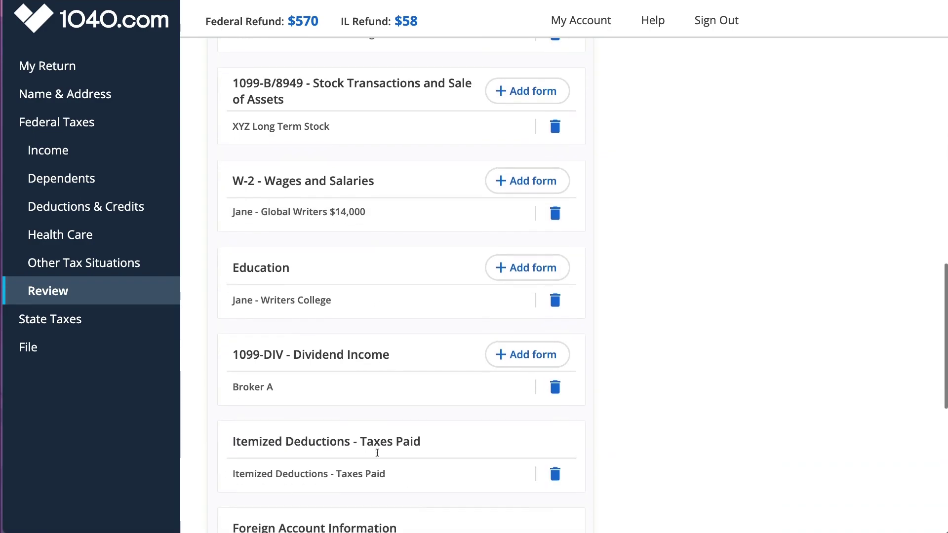
scroll(380, 424, "down", 7)
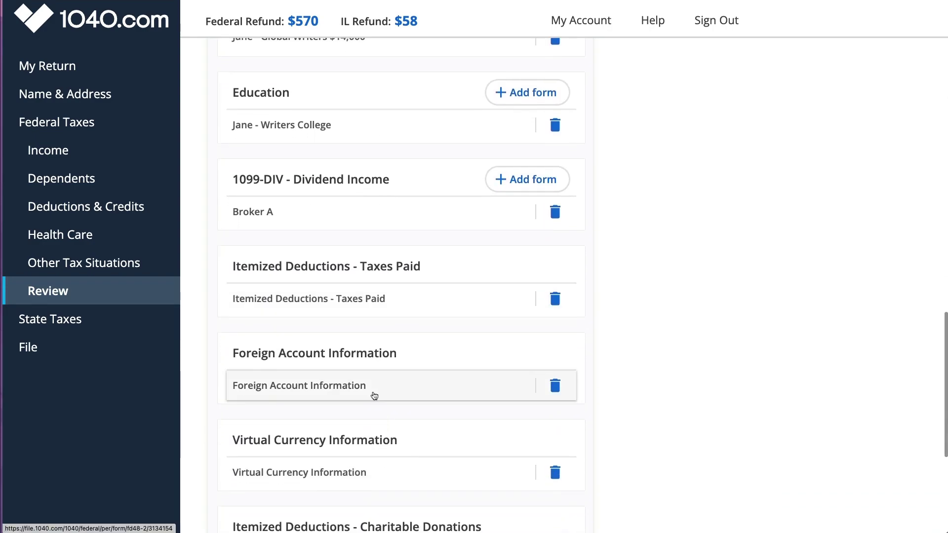
scroll(369, 419, "down", 2)
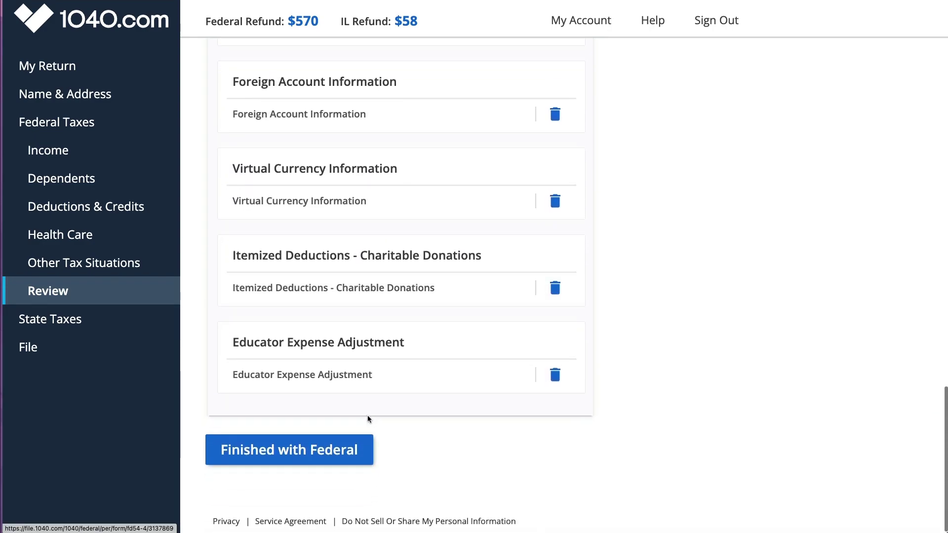
Step: Finish the federal return and save the Illinois property tax credit with the property's PIN and COOK county
left_click(312, 454)
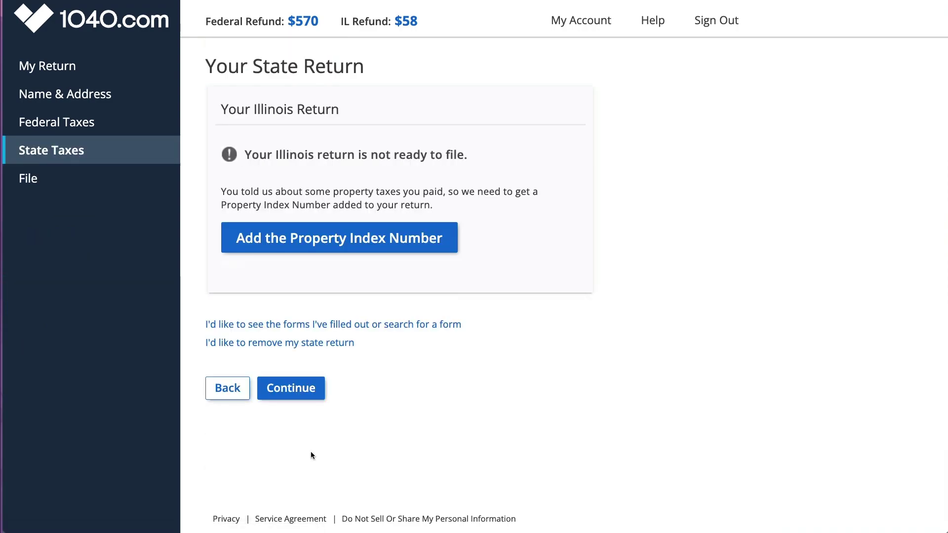
left_click(328, 239)
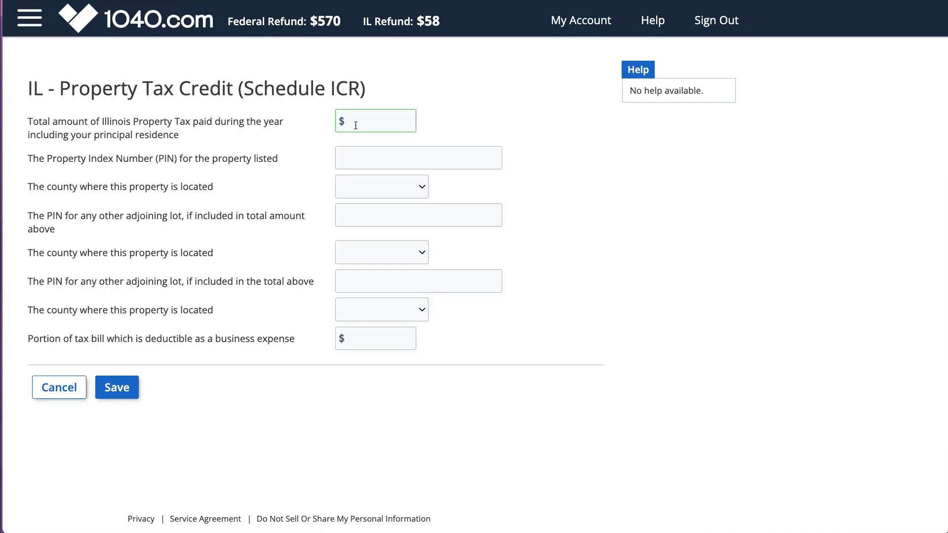
type("875")
key("Tab")
type("35")
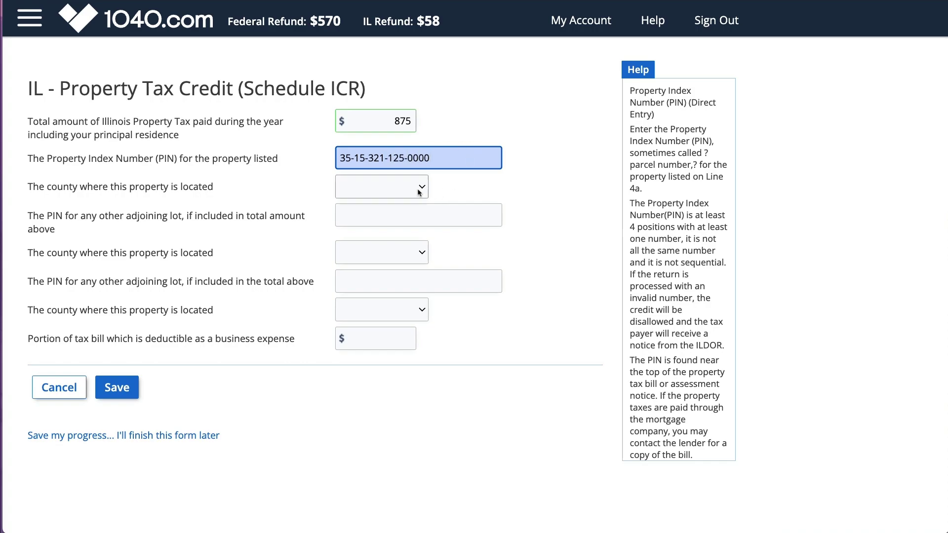
left_click(382, 187)
left_click(381, 421)
left_click(126, 392)
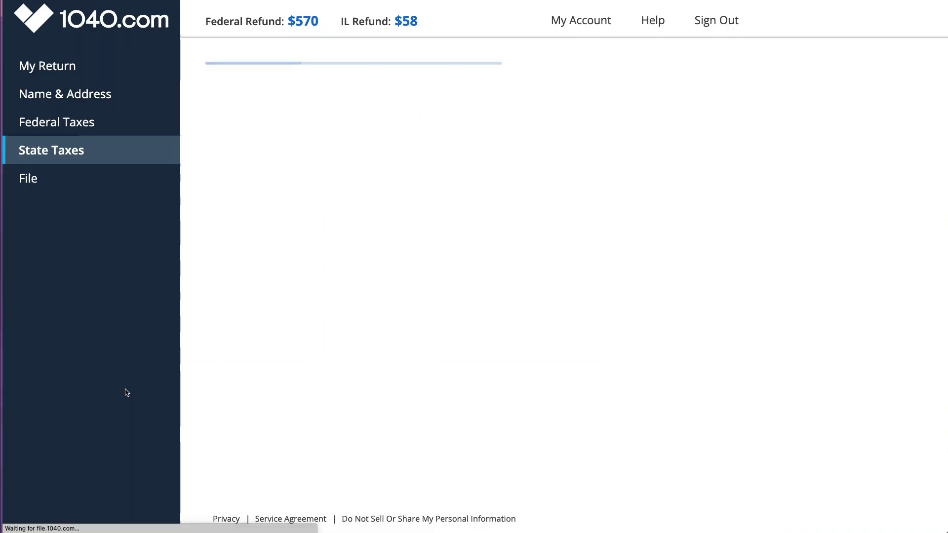
Step: Pass the state summary, then generate and open the free PDF return preview
left_click(297, 312)
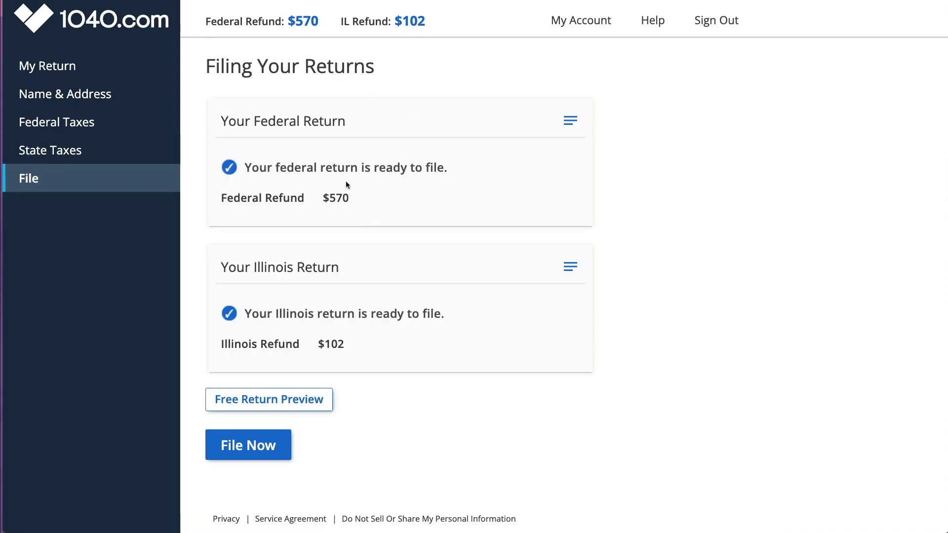
left_click(272, 400)
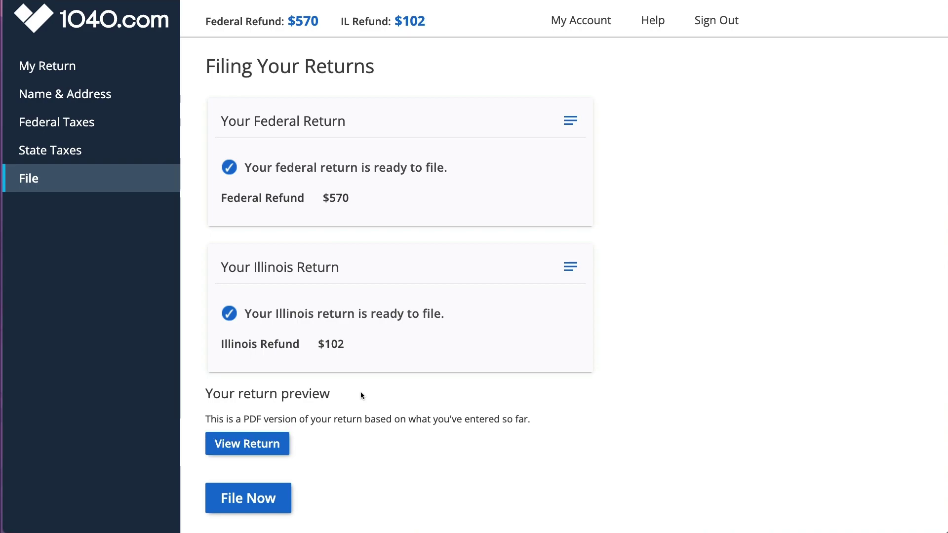
left_click(256, 445)
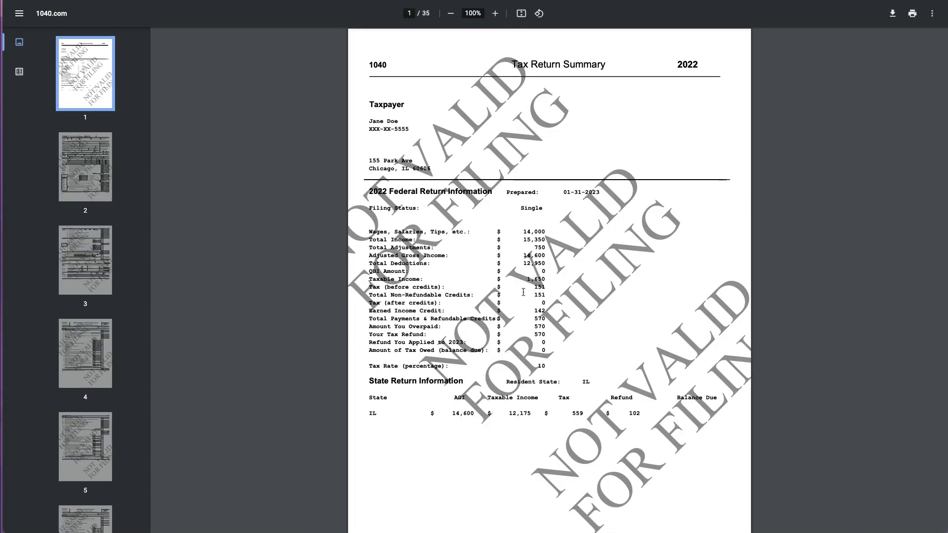
Step: Scroll through the 35-page return preview PDF, then close it to return to filing
scroll(523, 293, "down", 9)
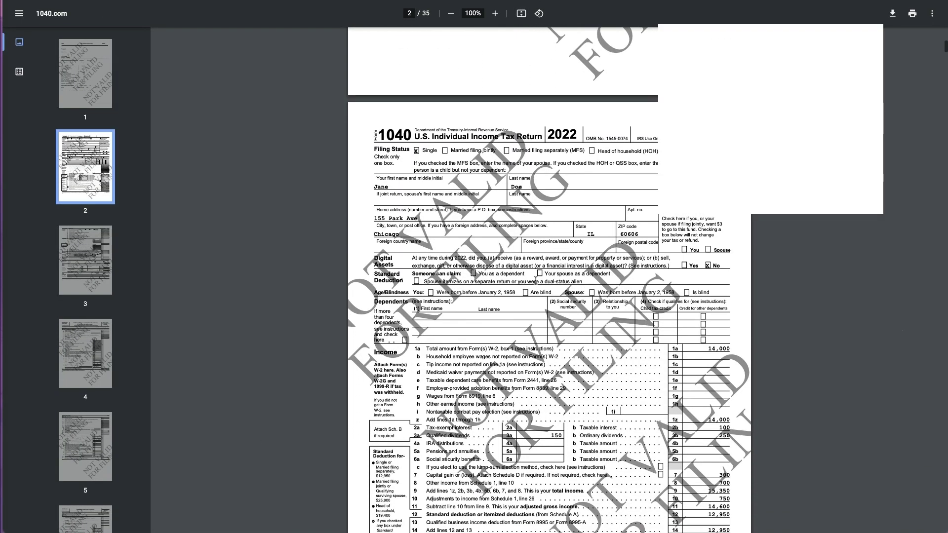
scroll(547, 271, "up", 5, "ctrl")
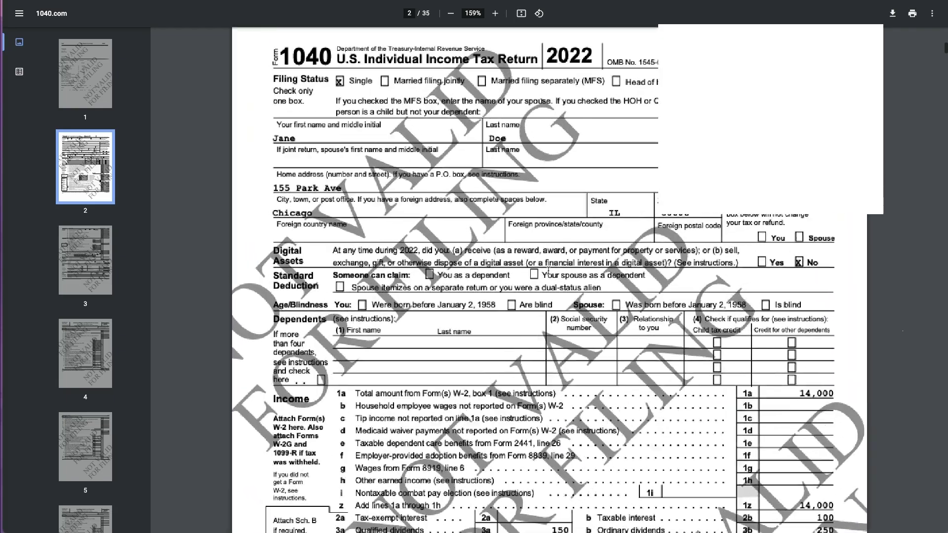
scroll(548, 270, "down", 5)
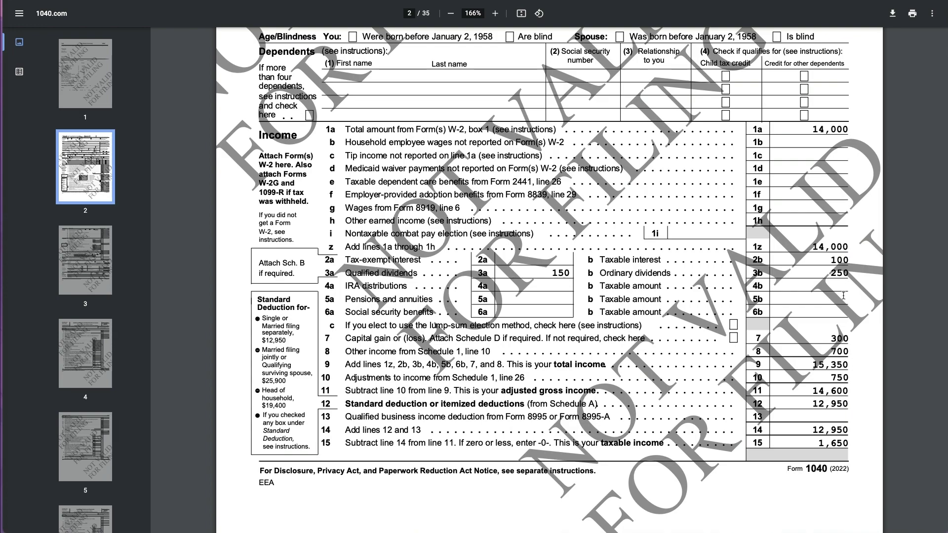
scroll(843, 295, "down", 3)
scroll(844, 295, "down", 7)
scroll(844, 295, "down", 2)
scroll(843, 295, "down", 18)
scroll(843, 296, "down", 20)
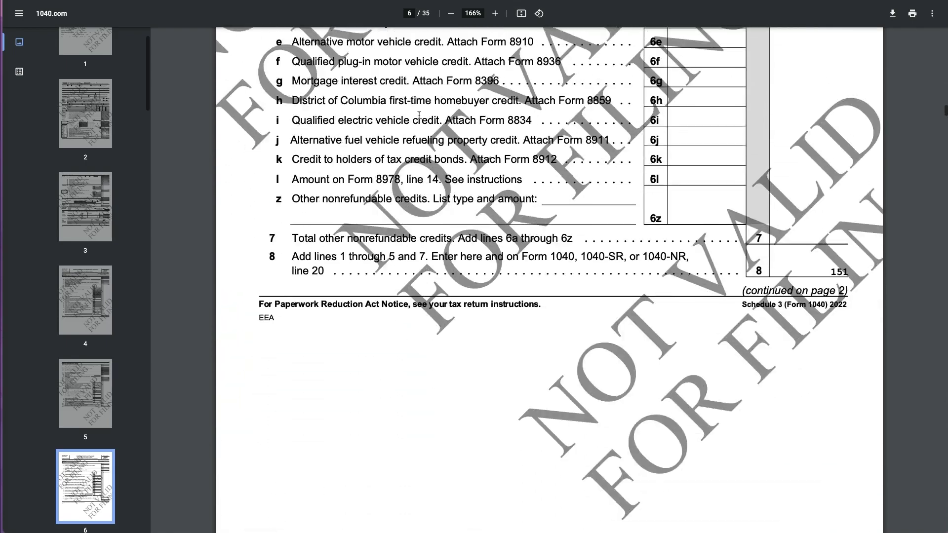
scroll(85, 198, "down", 20)
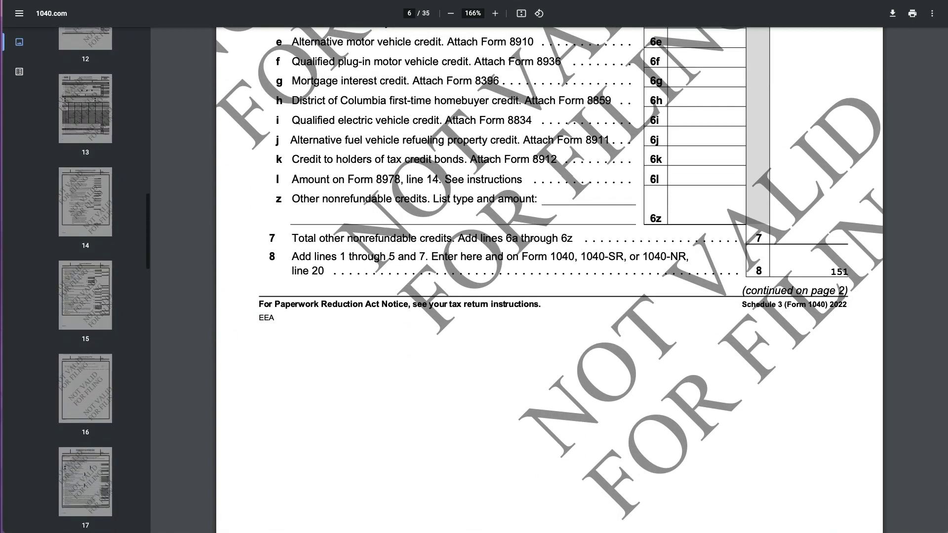
key("ctrl+w")
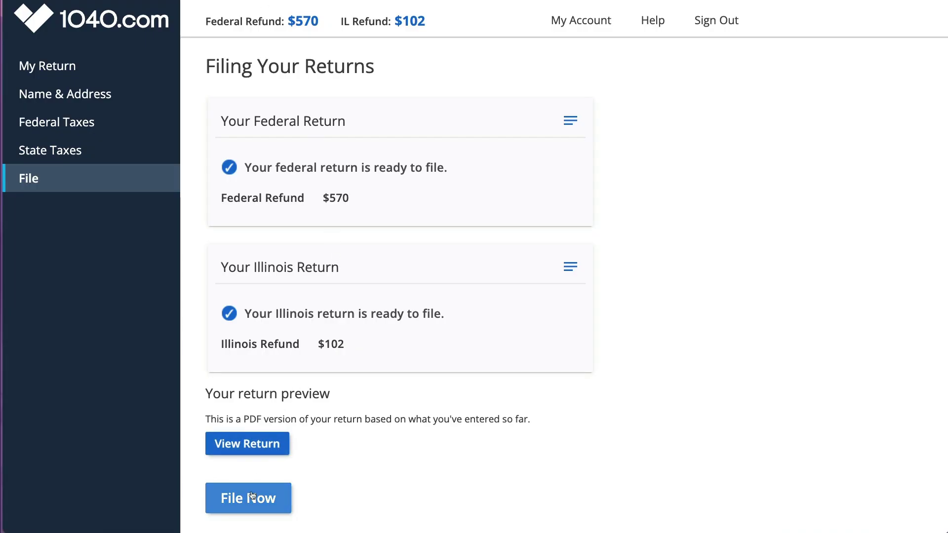
Step: Start filing with File Now and get past the double-checking reminders
scroll(318, 489, "down", 1)
scroll(318, 489, "down", 1)
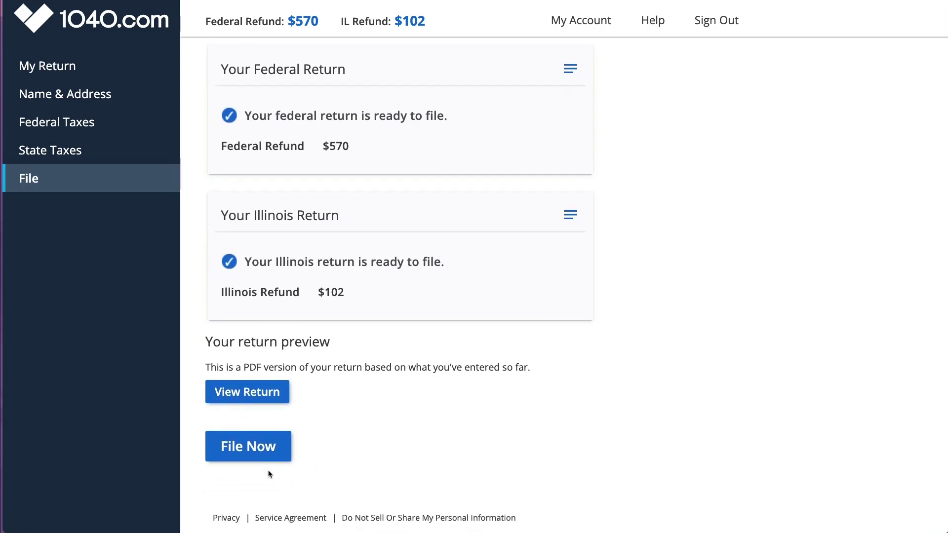
left_click(248, 451)
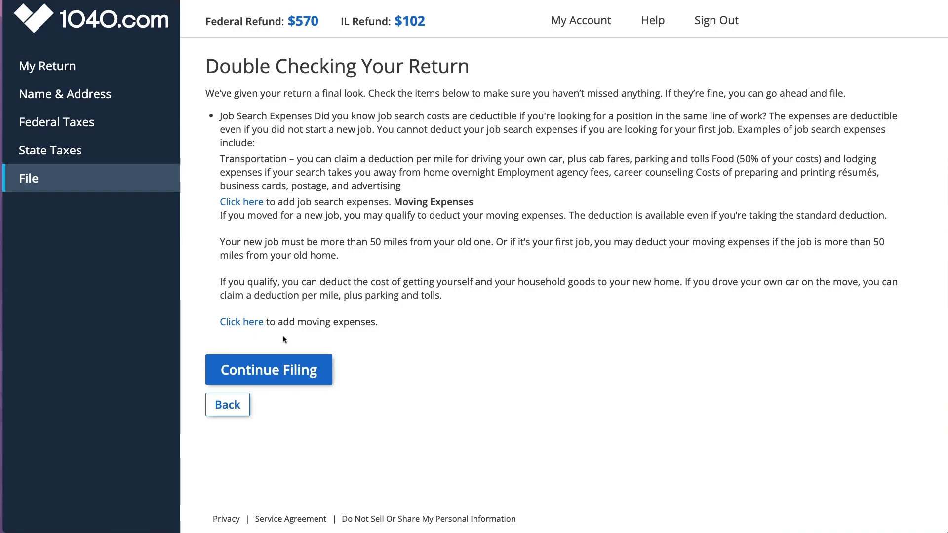
left_click(291, 370)
Step: Review the next-steps overview and keep both federal and Illinois returns selected for e-filing
left_click_drag(314, 124, 585, 125)
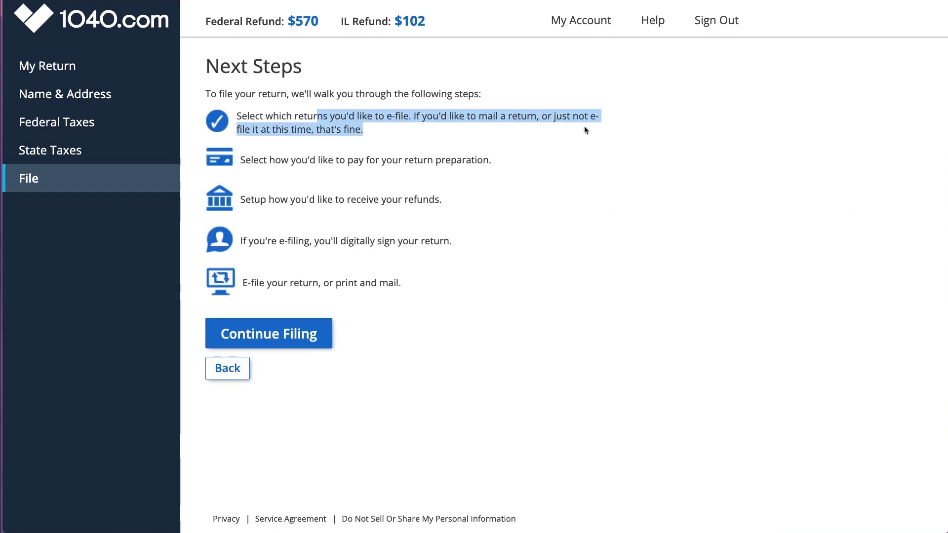
left_click_drag(489, 159, 253, 159)
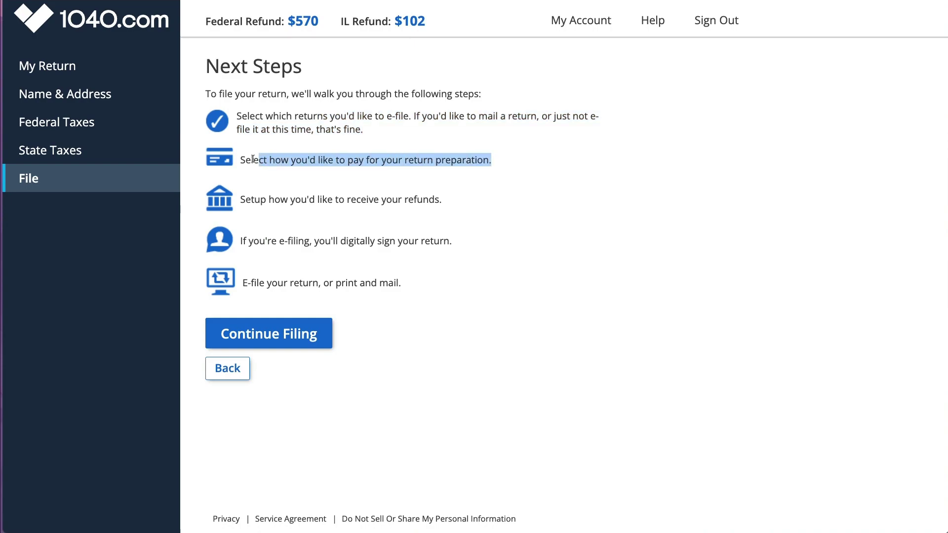
double_click(411, 201)
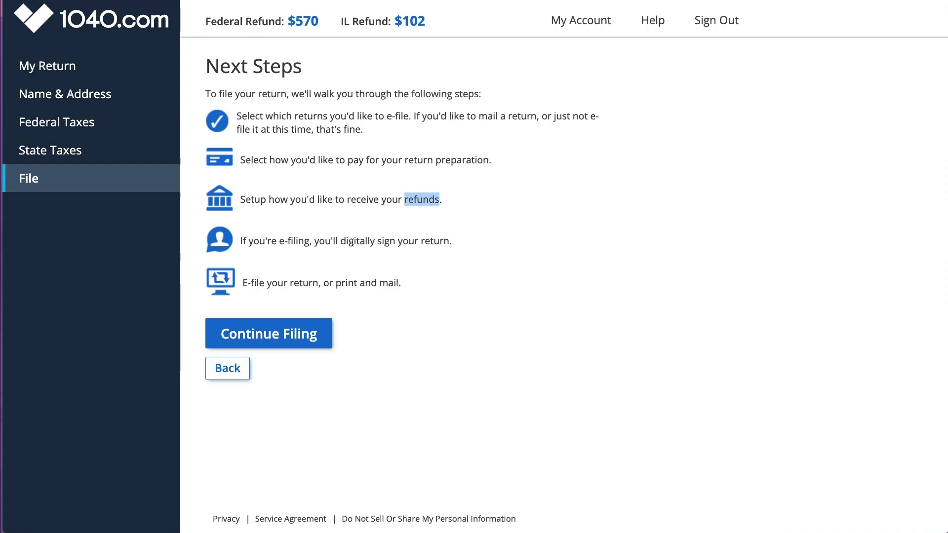
left_click_drag(341, 241, 457, 245)
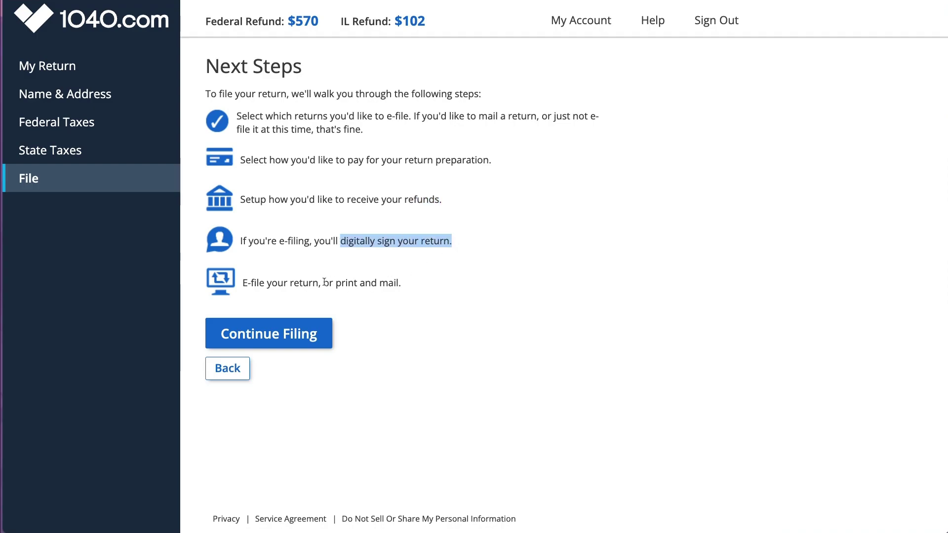
left_click_drag(243, 283, 301, 283)
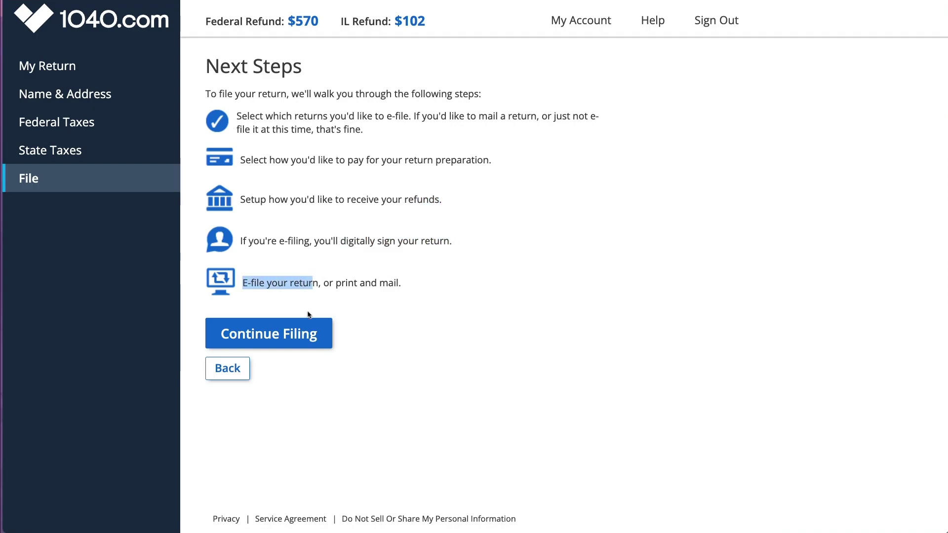
left_click(310, 335)
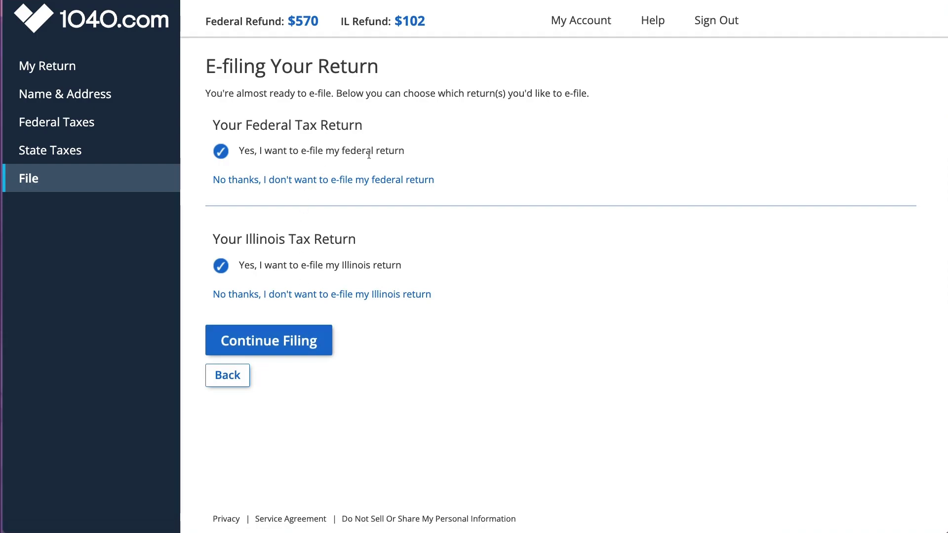
left_click(300, 340)
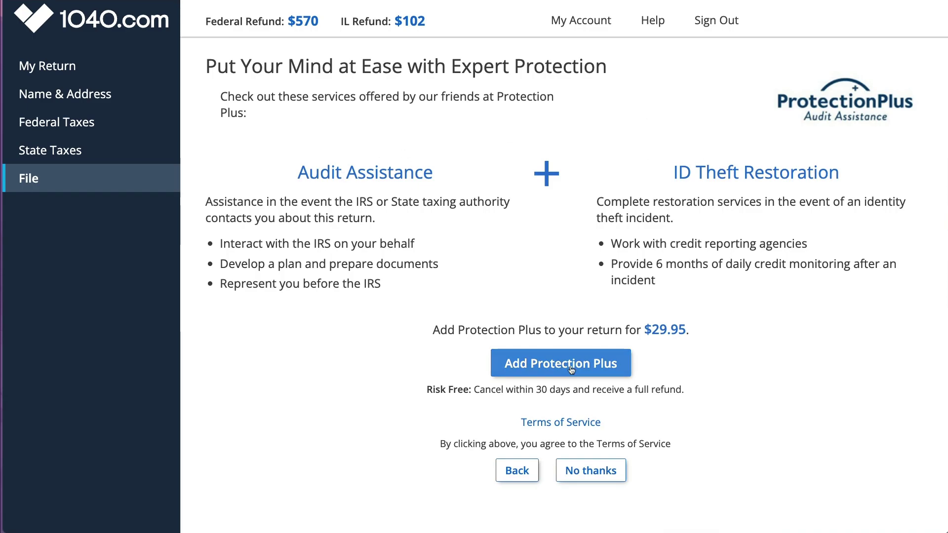
Step: Decline Protection Plus, then enter the taxpayer's full name and accept the consent
left_click(586, 469)
left_click(255, 286)
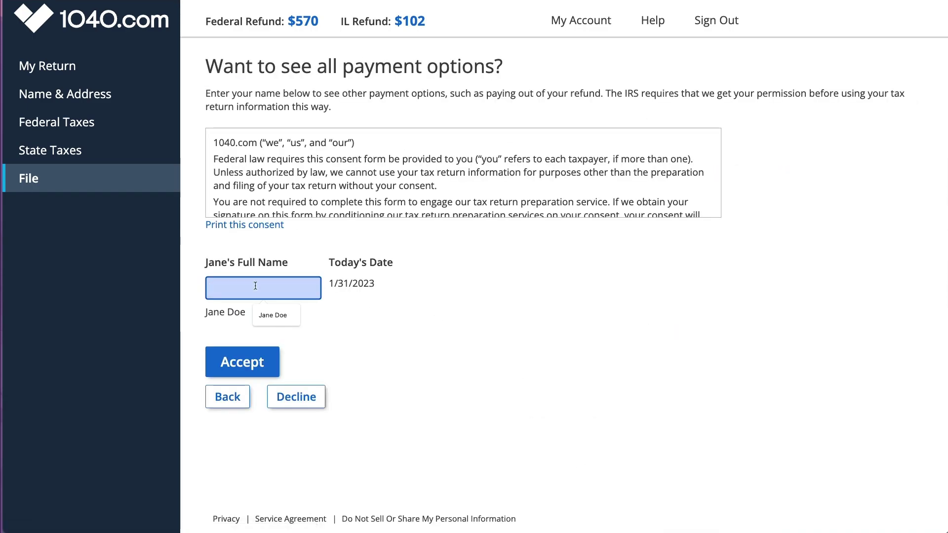
type("Jane Doe")
left_click(252, 356)
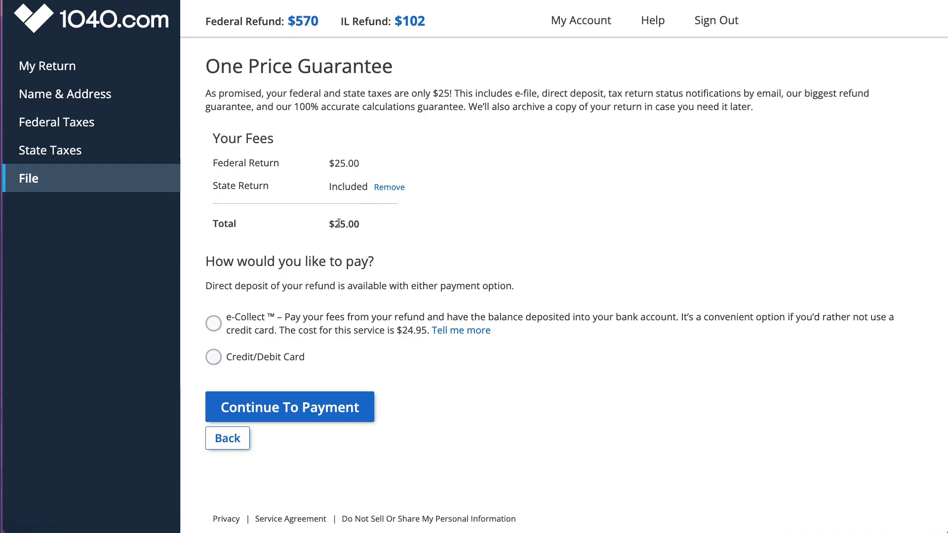
Step: Review the $25.00 fee breakdown and the e-Collect service explanation
left_click_drag(213, 159, 366, 225)
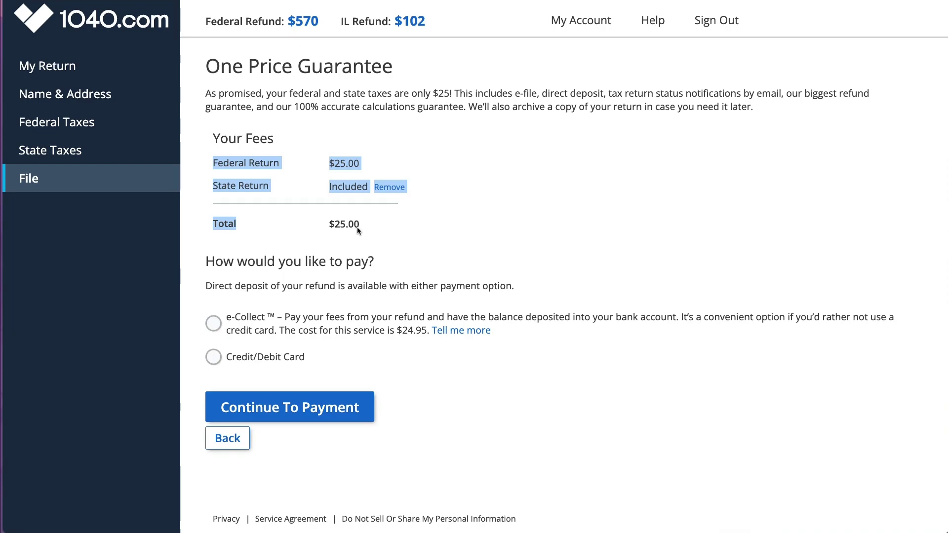
double_click(356, 225)
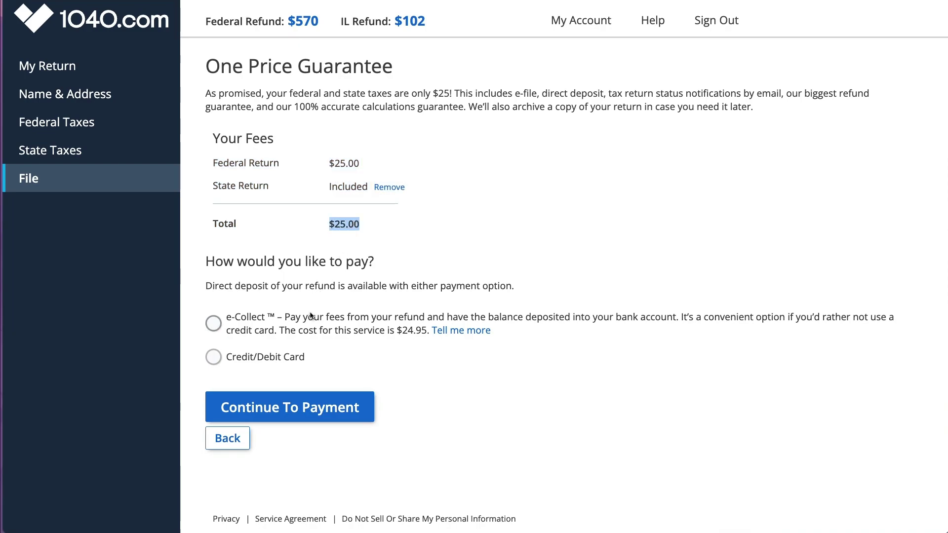
left_click_drag(292, 332, 425, 335)
left_click(456, 333)
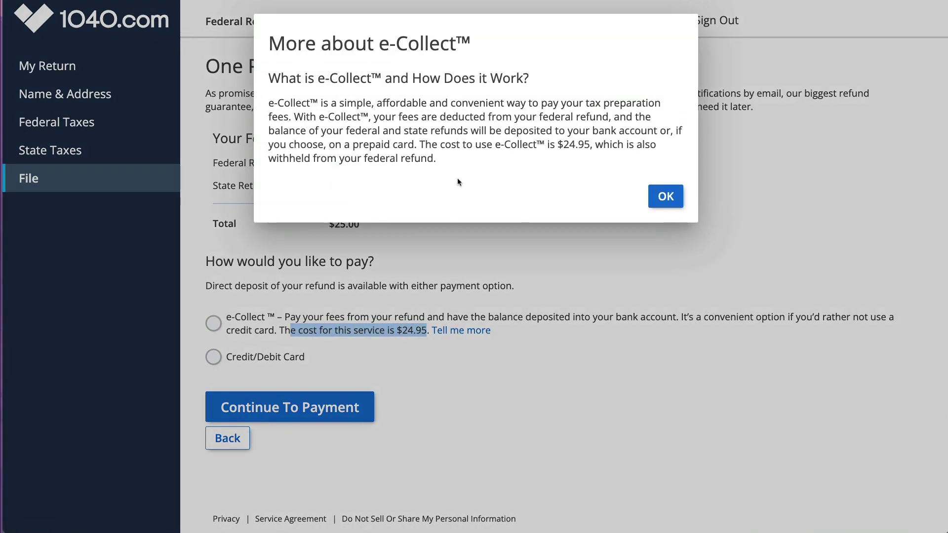
left_click(665, 196)
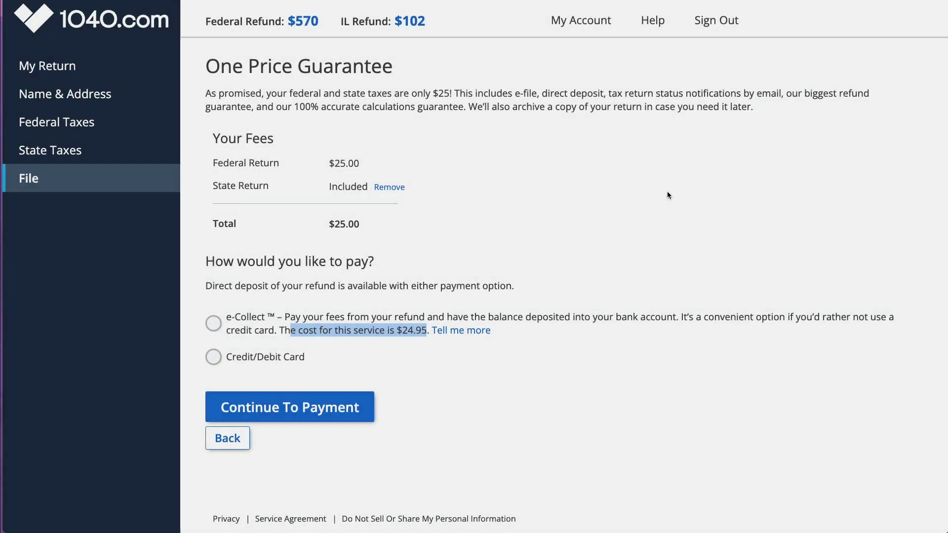
Step: Choose Credit/Debit Card as the payment method and continue to the card payment form
left_click(277, 407)
left_click(213, 387)
left_click(290, 437)
scroll(543, 324, "down", 3)
scroll(543, 319, "up", 3)
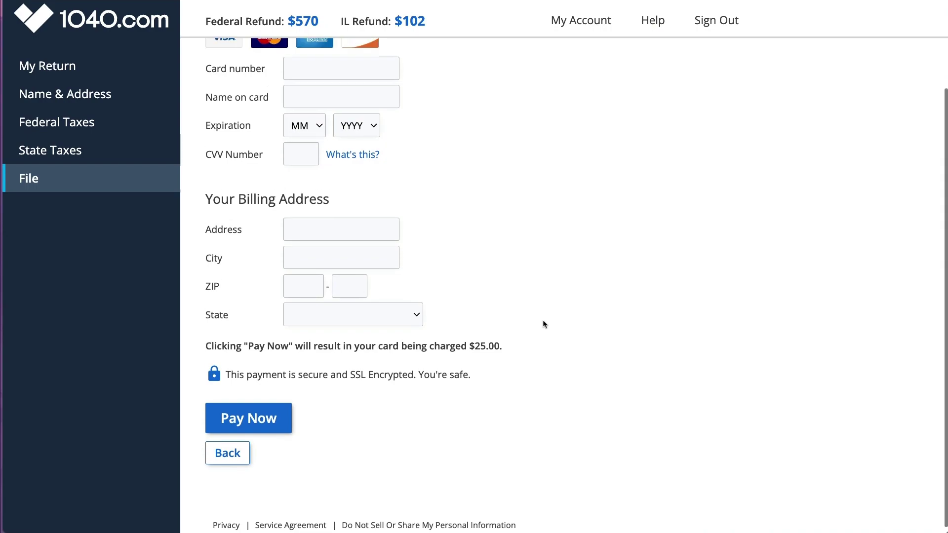
Step: Browse the My Account settings, then check the e-file status of both returns on My Return
left_click(574, 27)
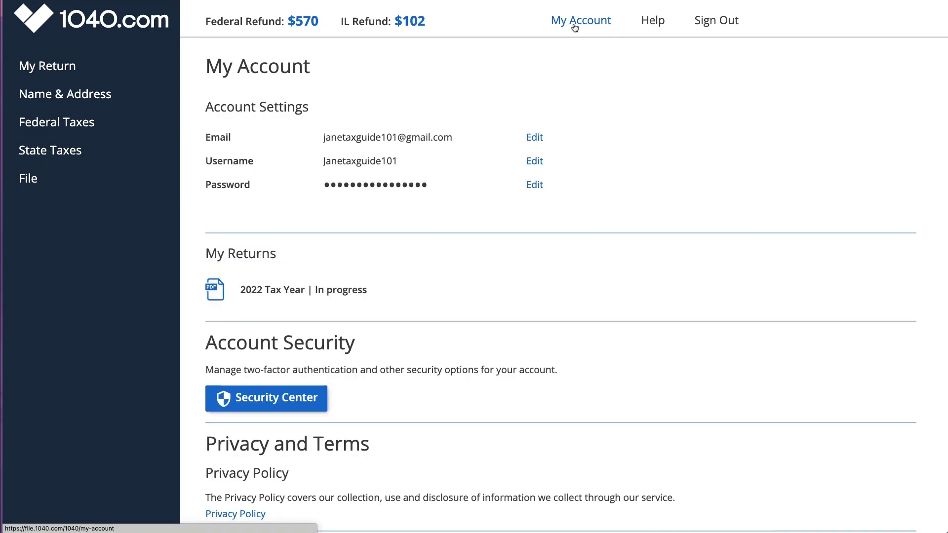
scroll(594, 232, "down", 5)
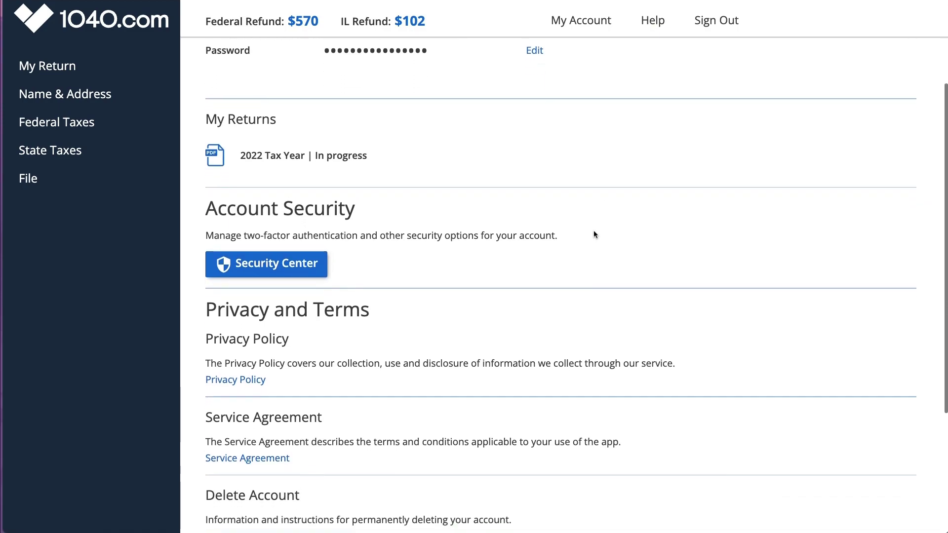
scroll(594, 234, "down", 1)
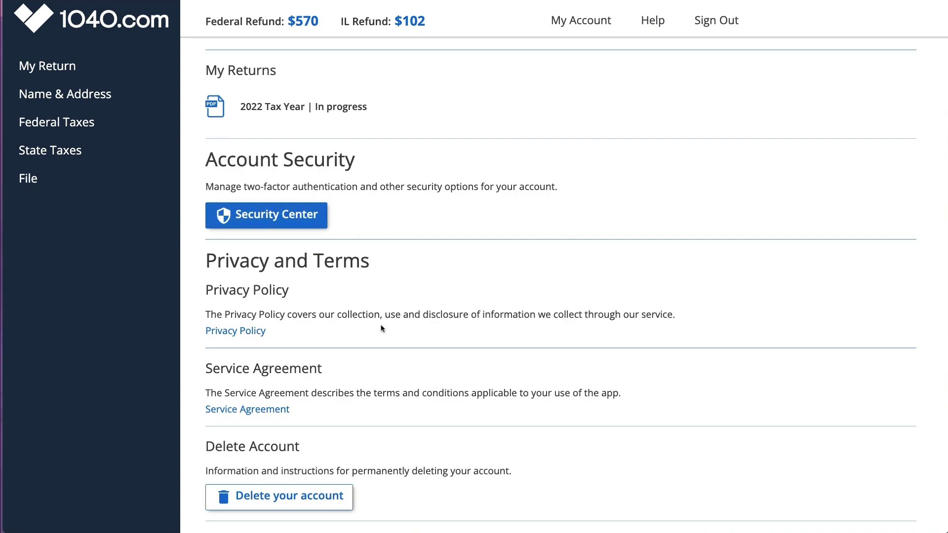
scroll(380, 328, "down", 3)
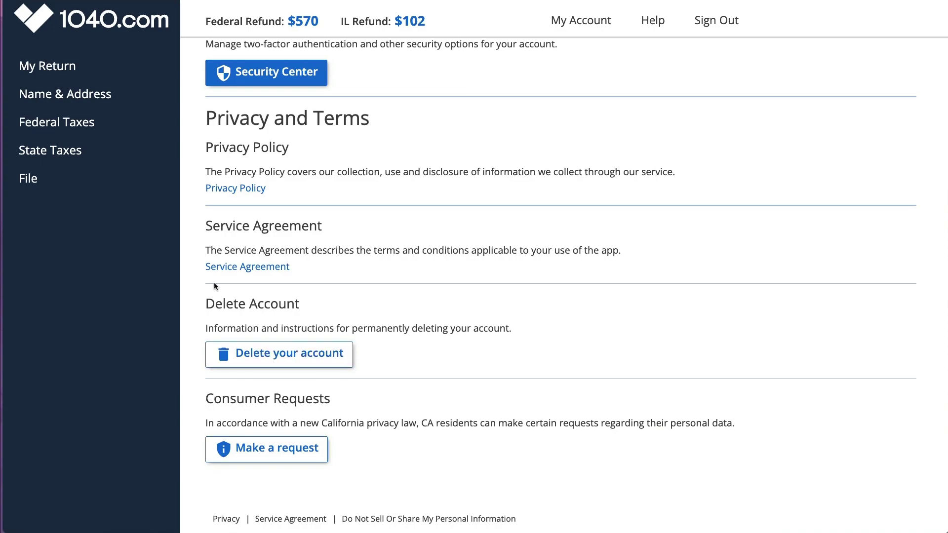
left_click(45, 69)
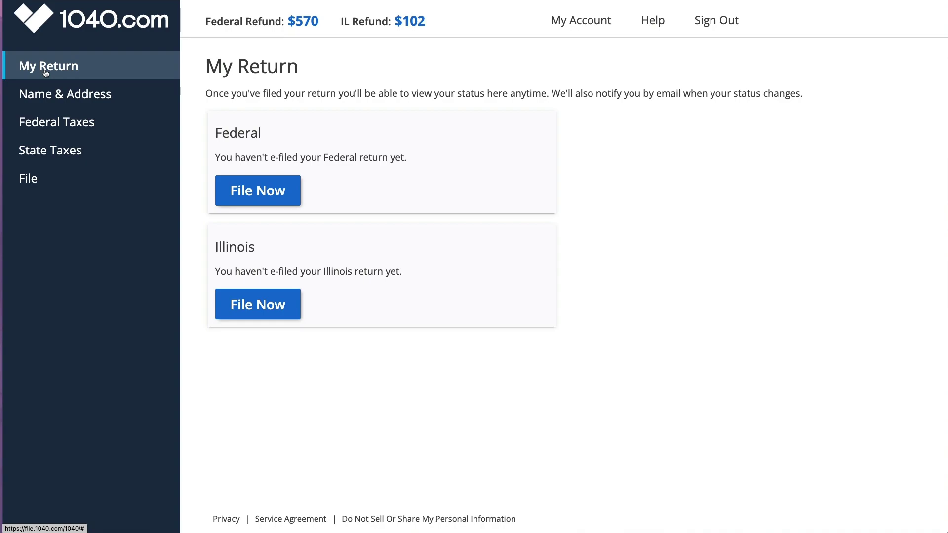